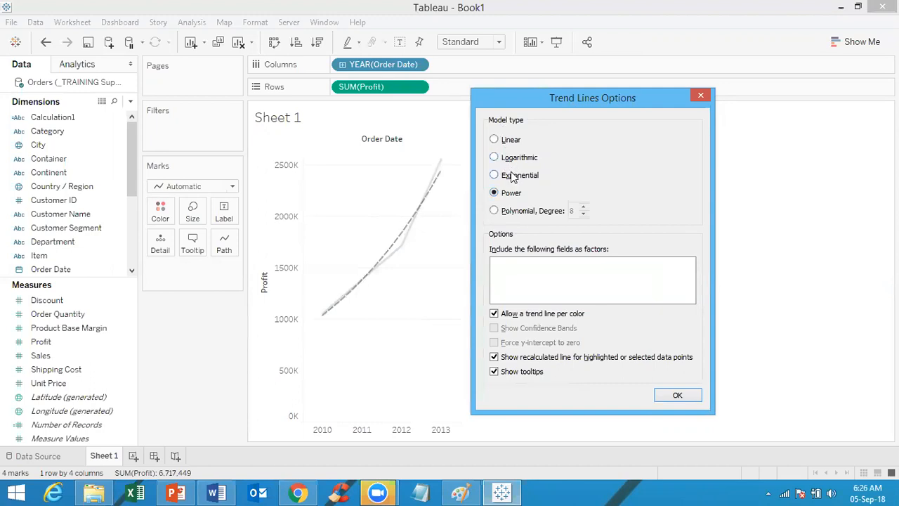
# Step: Try Linear and Logarithmic fits, then settle on an Exponential profit trend line and close the options
pyautogui.click(512, 180)
pyautogui.click(511, 140)
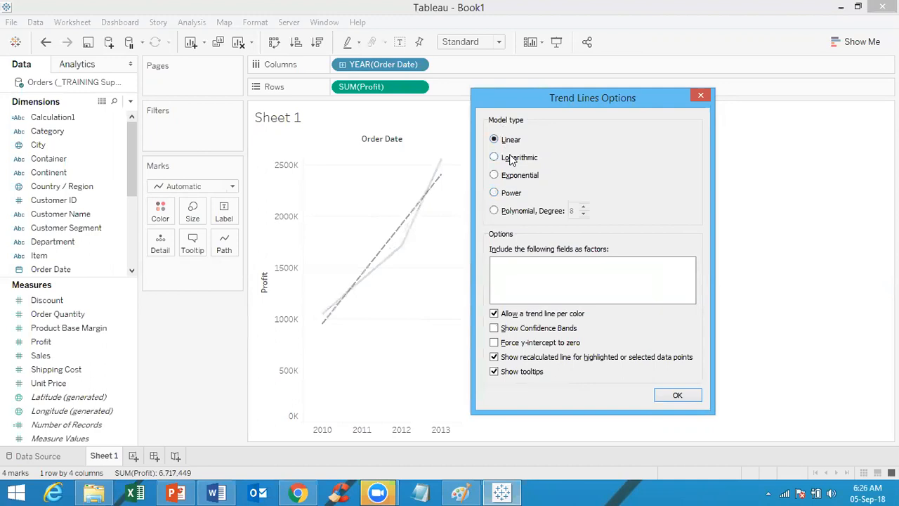
pyautogui.click(512, 158)
pyautogui.click(511, 177)
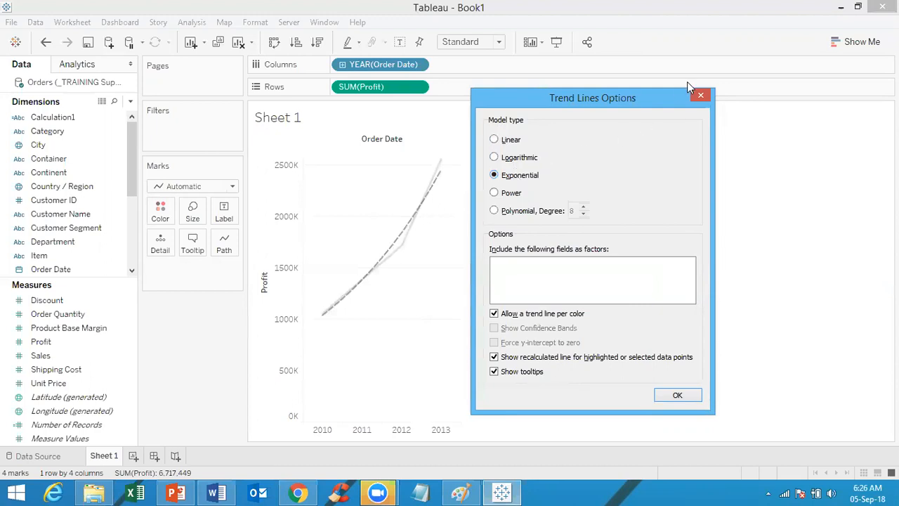
pyautogui.click(701, 99)
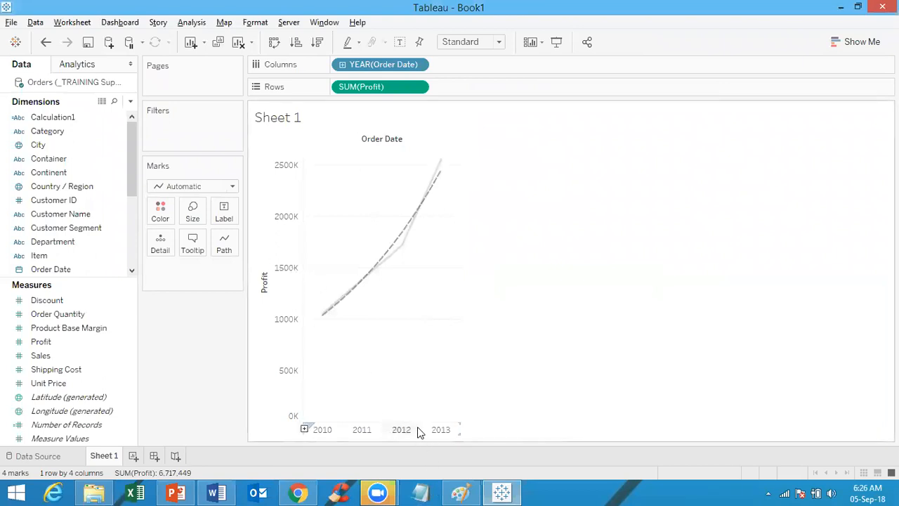
pyautogui.moveTo(385, 274)
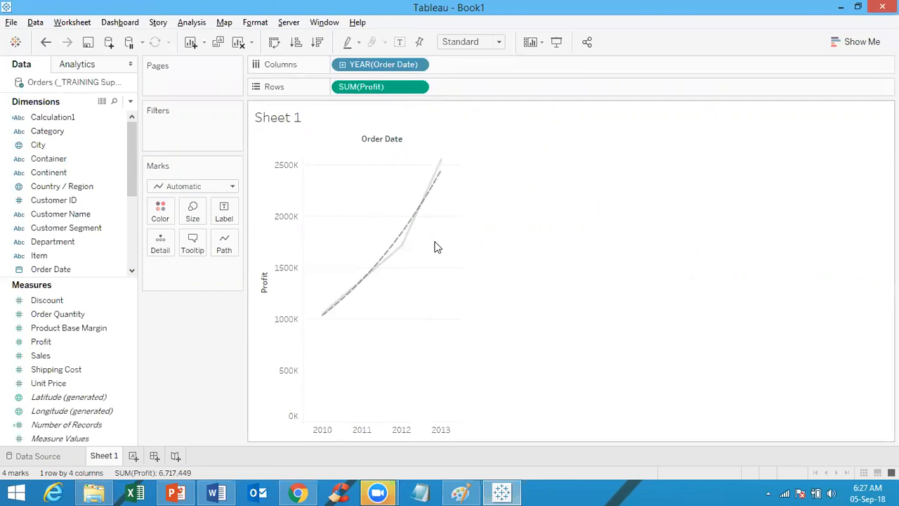
# Step: Switch the trend line model from Exponential to Linear in Trend Lines Options and close it
pyautogui.rightClick(433, 183)
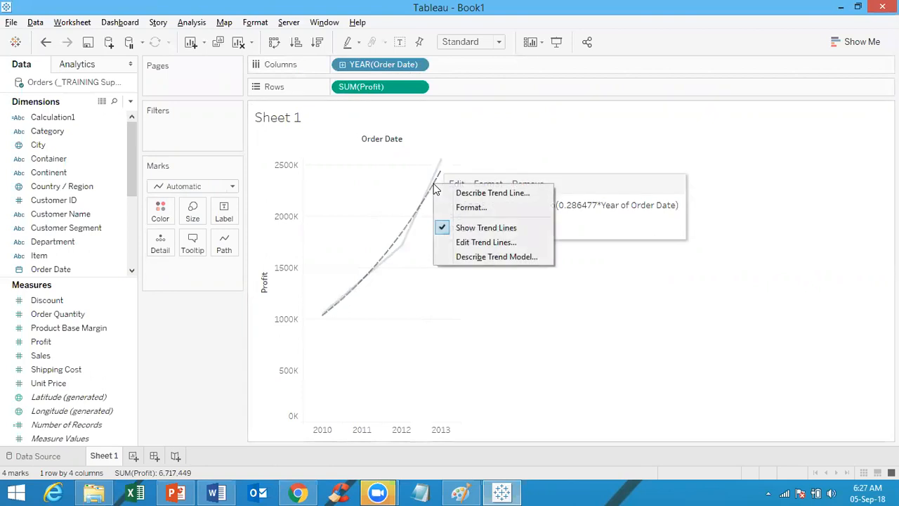
pyautogui.click(481, 243)
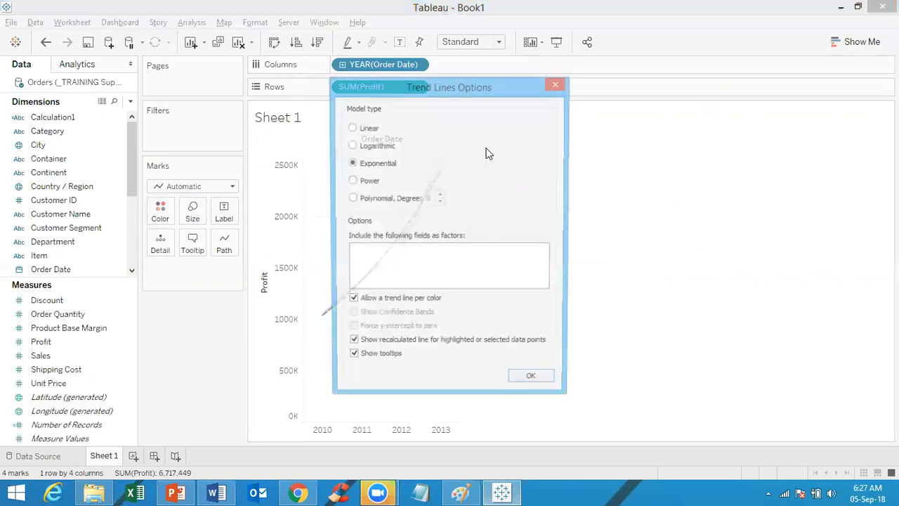
pyautogui.click(368, 129)
pyautogui.moveTo(453, 84); pyautogui.dragTo(706, 70)
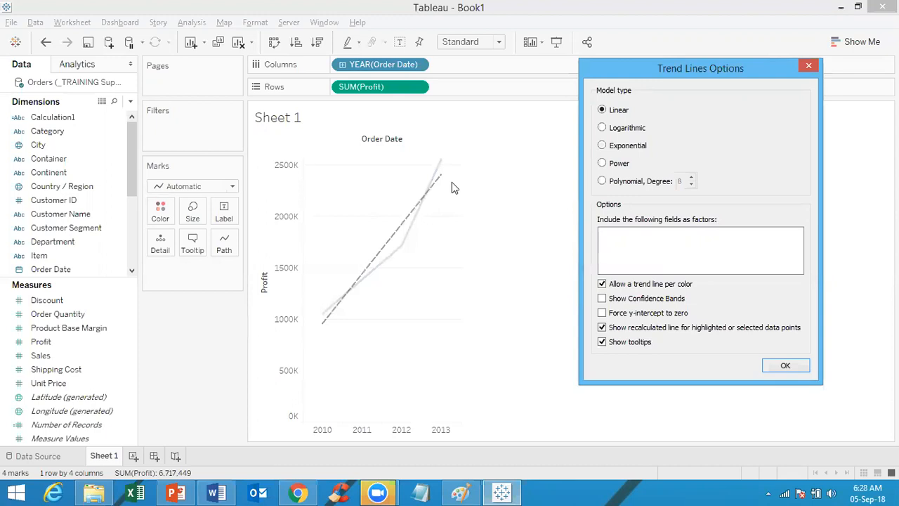
pyautogui.click(810, 66)
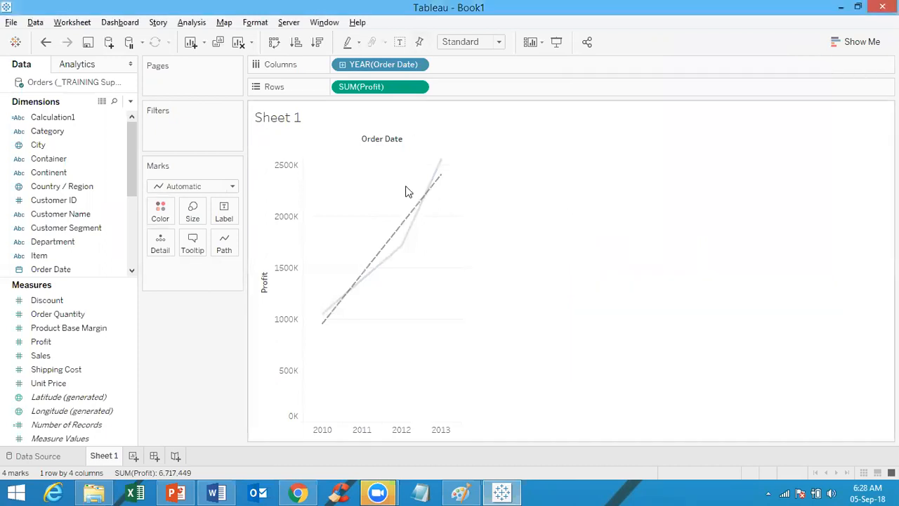
# Step: Undo a long run of recent trend line and worksheet changes
pyautogui.rightClick(424, 201)
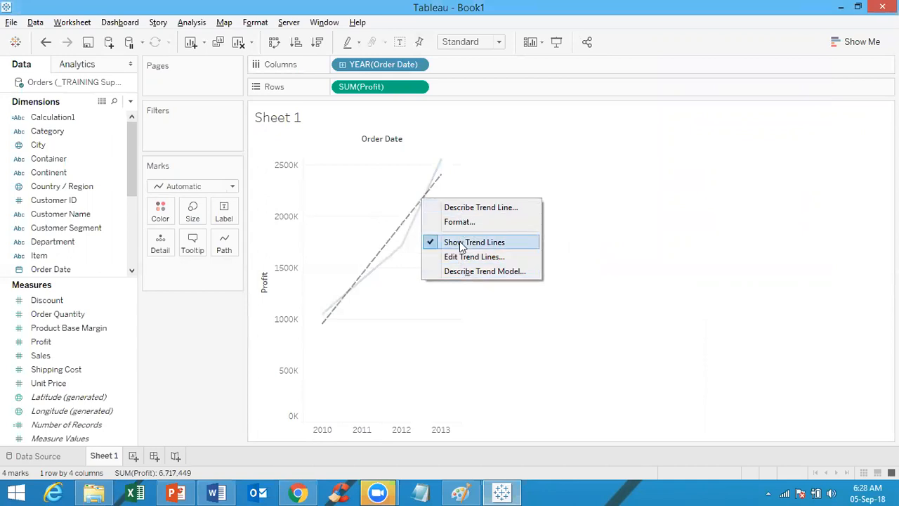
pyautogui.click(40, 48)
pyautogui.click(40, 47)
pyautogui.click(40, 48)
pyautogui.click(41, 48)
pyautogui.click(40, 47)
pyautogui.click(40, 48)
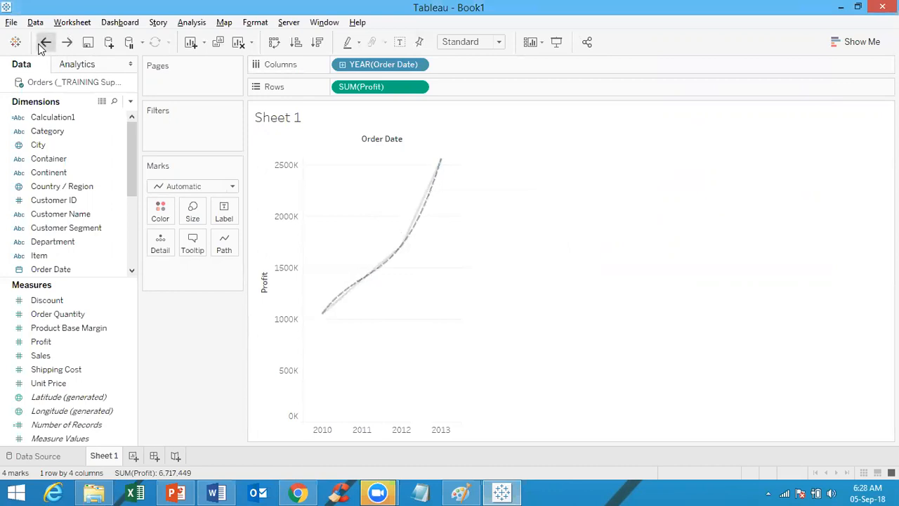
pyautogui.click(40, 48)
pyautogui.click(40, 48)
pyautogui.click(40, 48)
pyautogui.click(40, 48)
pyautogui.click(44, 46)
pyautogui.click(47, 44)
pyautogui.click(47, 44)
pyautogui.click(47, 44)
pyautogui.click(48, 44)
pyautogui.click(45, 43)
pyautogui.click(45, 43)
pyautogui.click(46, 42)
# Step: Redo the SUM(Profit) line chart and trend line, then undo once to remove the trend line
pyautogui.click(66, 43)
pyautogui.click(66, 43)
pyautogui.click(66, 43)
pyautogui.click(66, 43)
pyautogui.click(45, 43)
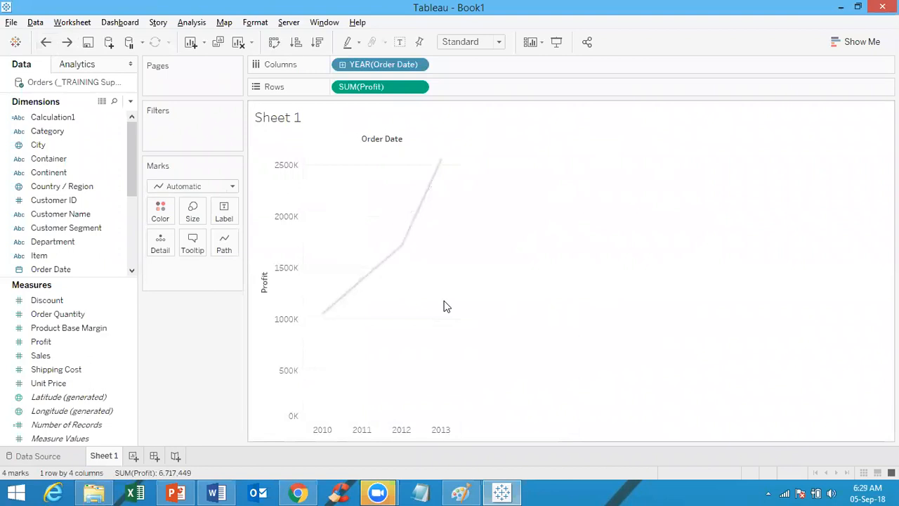
# Step: Show a trend line on the yearly SUM(Profit) chart
pyautogui.rightClick(438, 248)
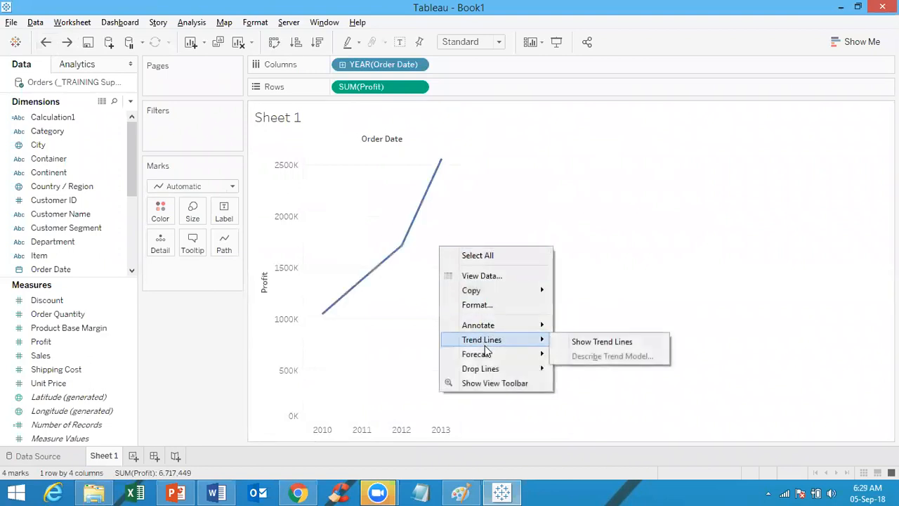
pyautogui.moveTo(537, 344)
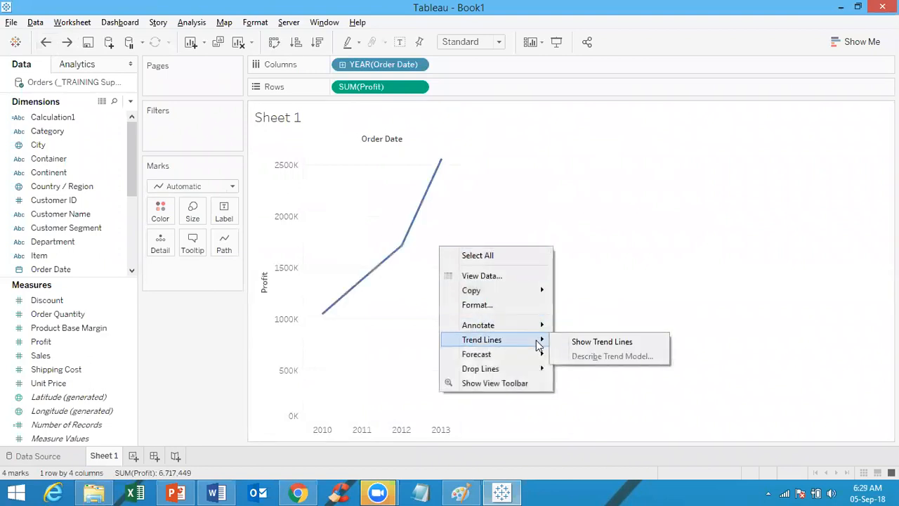
pyautogui.click(584, 337)
pyautogui.moveTo(432, 193)
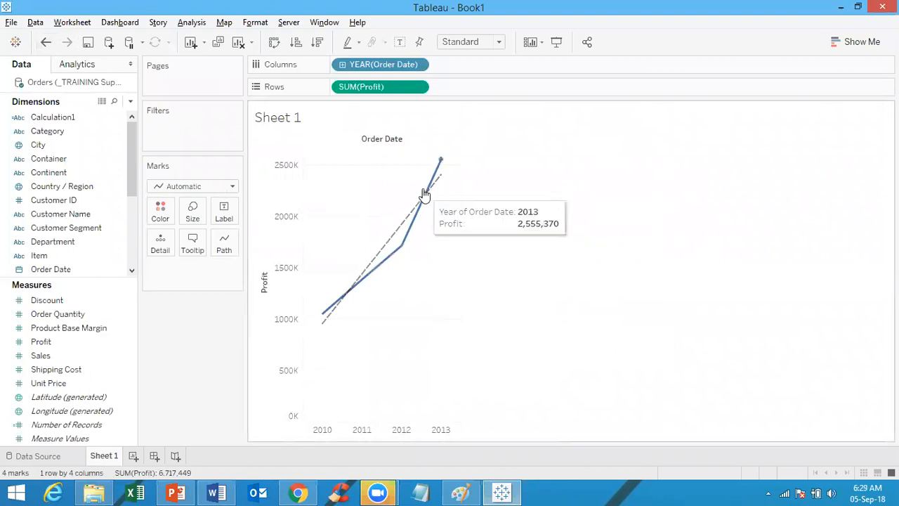
pyautogui.rightClick(428, 199)
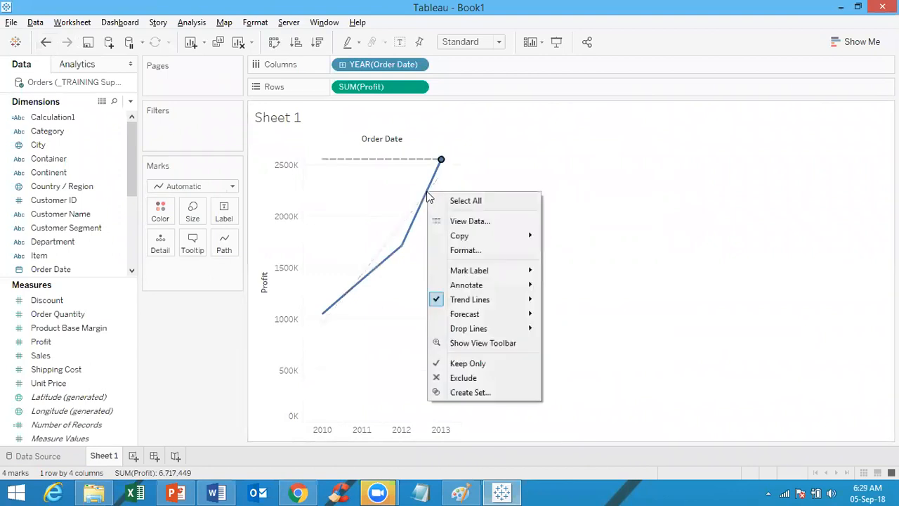
pyautogui.press('Escape')
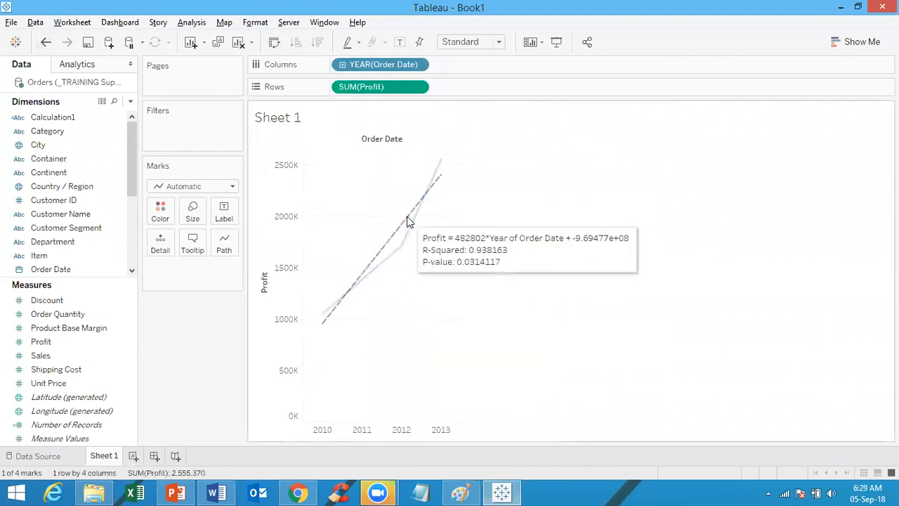
# Step: Confirm the trend line uses the Linear model and close the trend options
pyautogui.rightClick(409, 221)
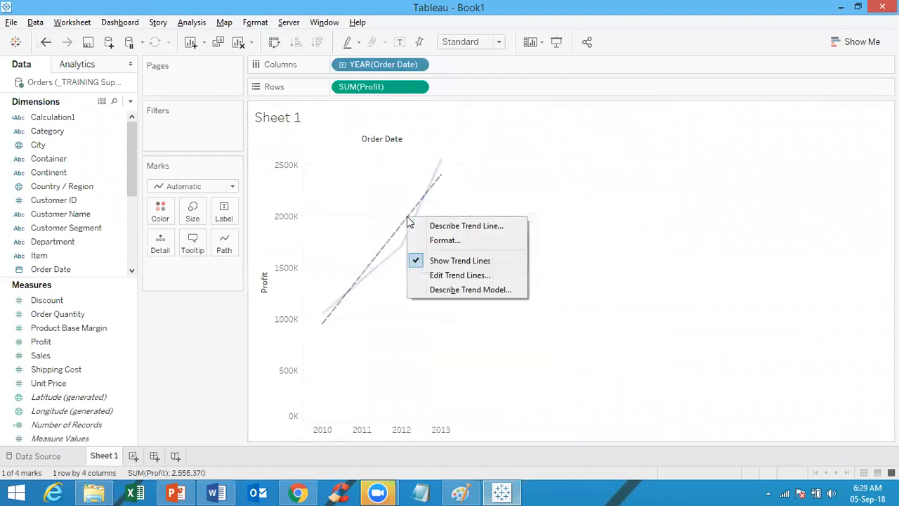
pyautogui.click(446, 275)
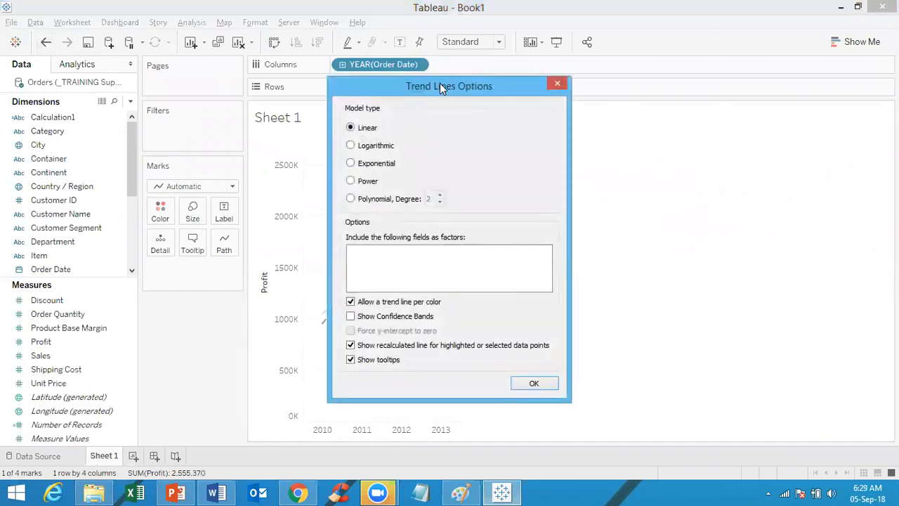
pyautogui.moveTo(439, 83); pyautogui.dragTo(617, 101)
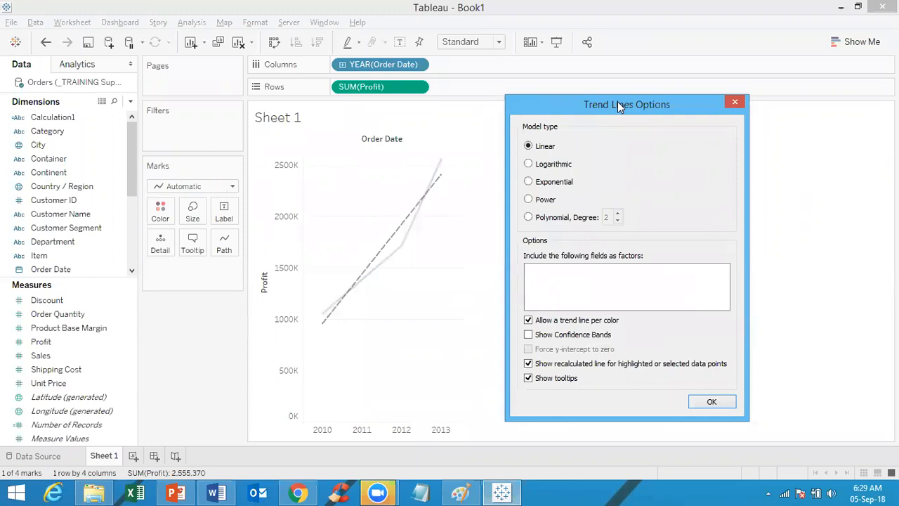
pyautogui.click(734, 104)
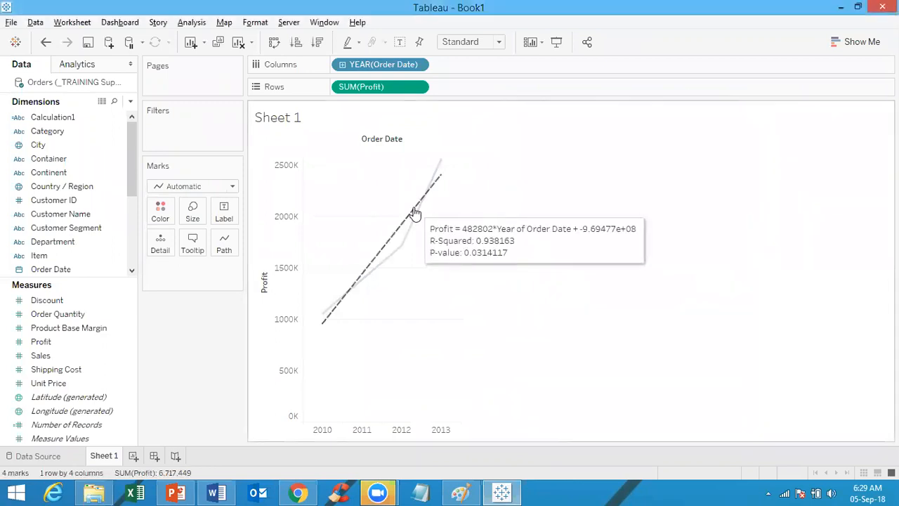
pyautogui.rightClick(414, 212)
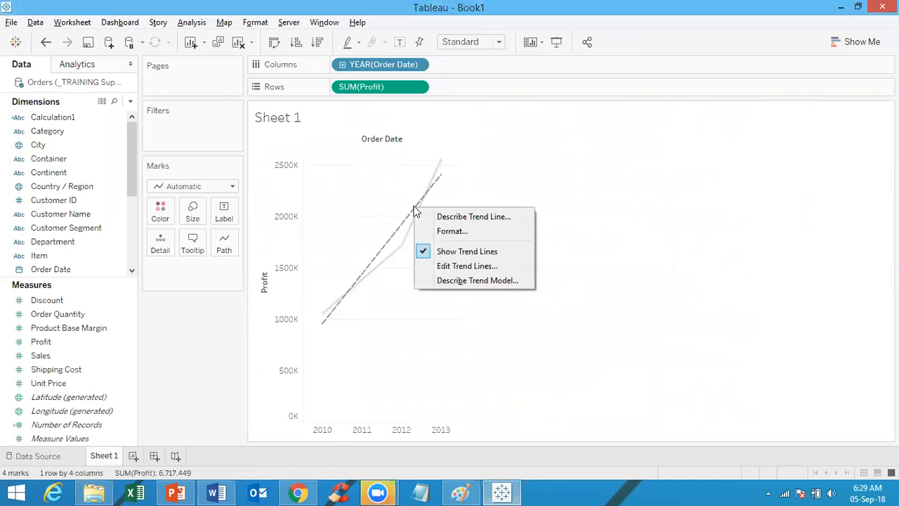
# Step: Open Describe Trend Model for the linear Profit trend line
pyautogui.click(472, 280)
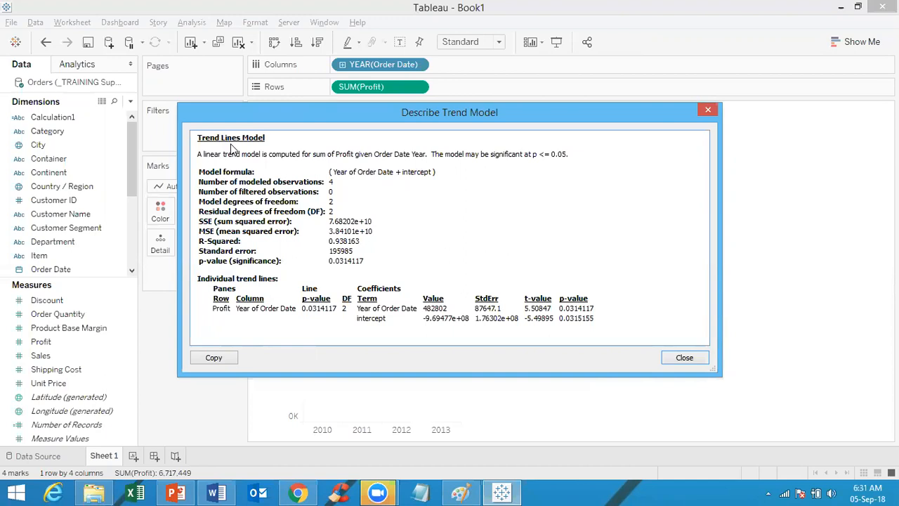
# Step: Review the linear trend model statistics, then close the summary
pyautogui.click(709, 111)
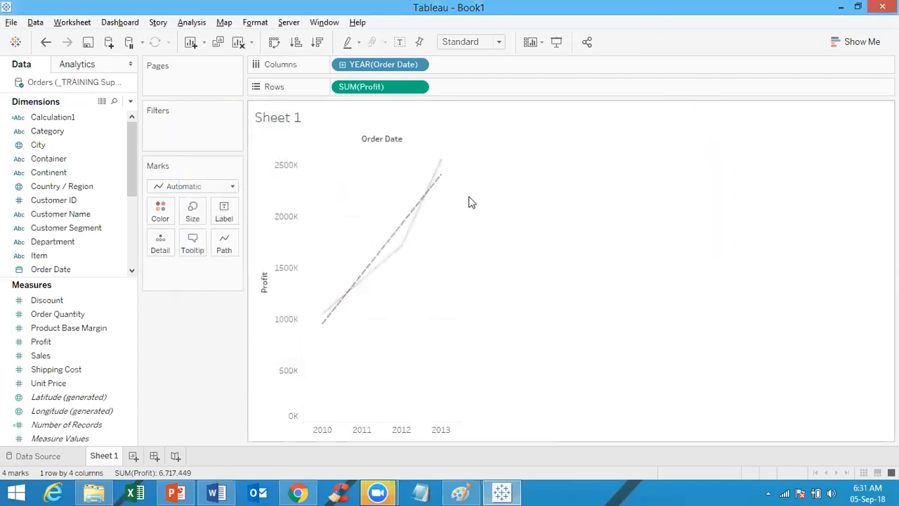
pyautogui.moveTo(432, 198)
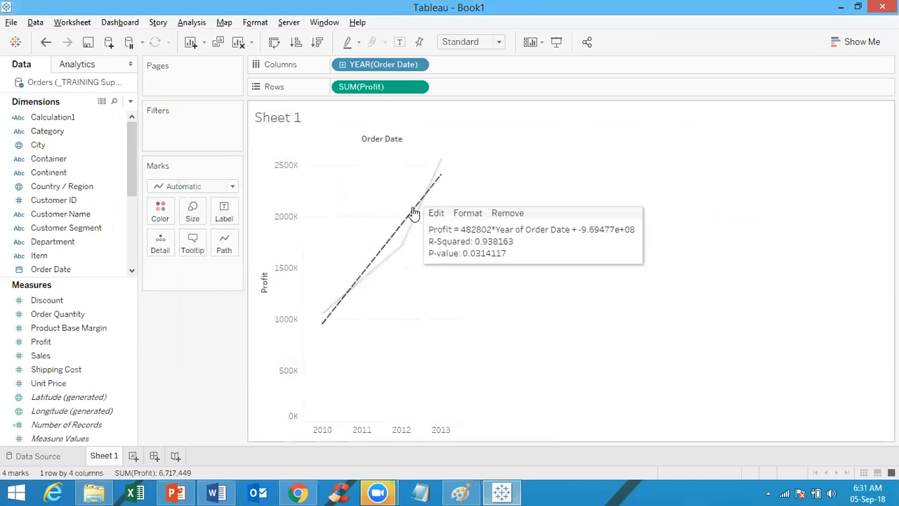
pyautogui.rightClick(414, 213)
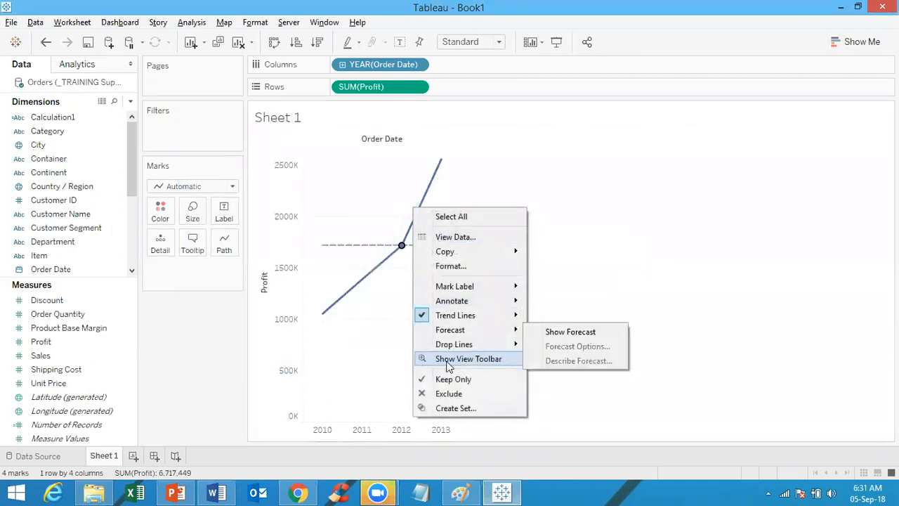
pyautogui.moveTo(460, 303)
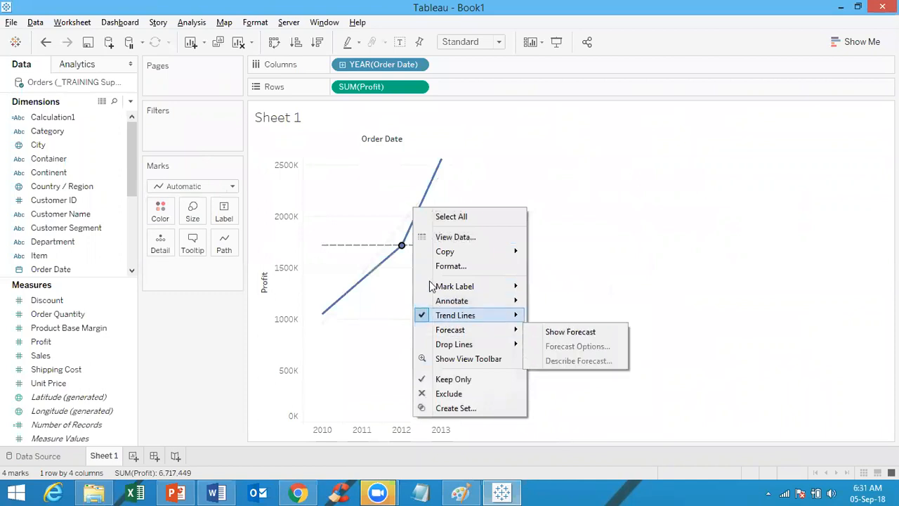
pyautogui.click(397, 246)
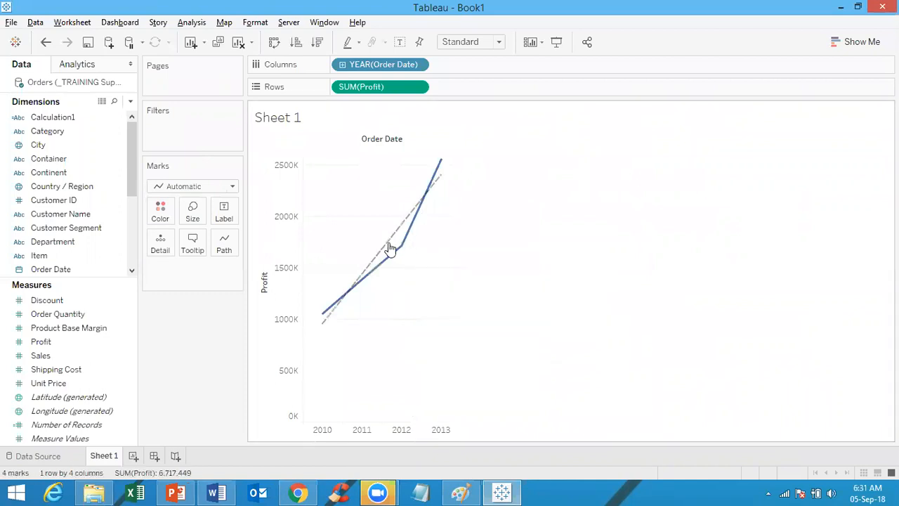
pyautogui.rightClick(392, 240)
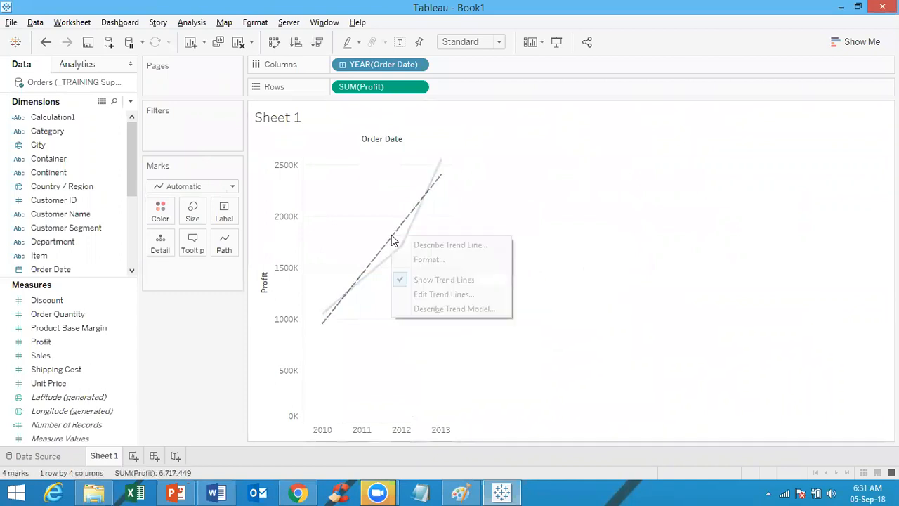
pyautogui.click(429, 310)
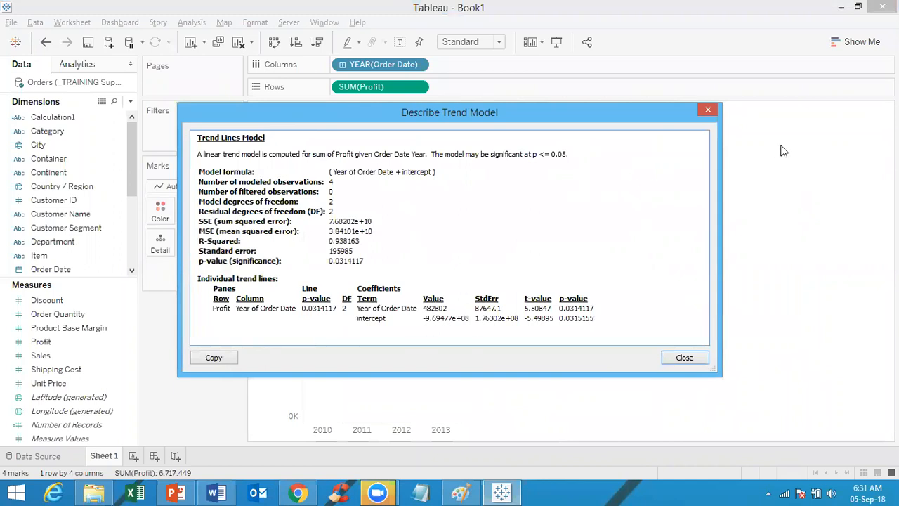
pyautogui.click(707, 111)
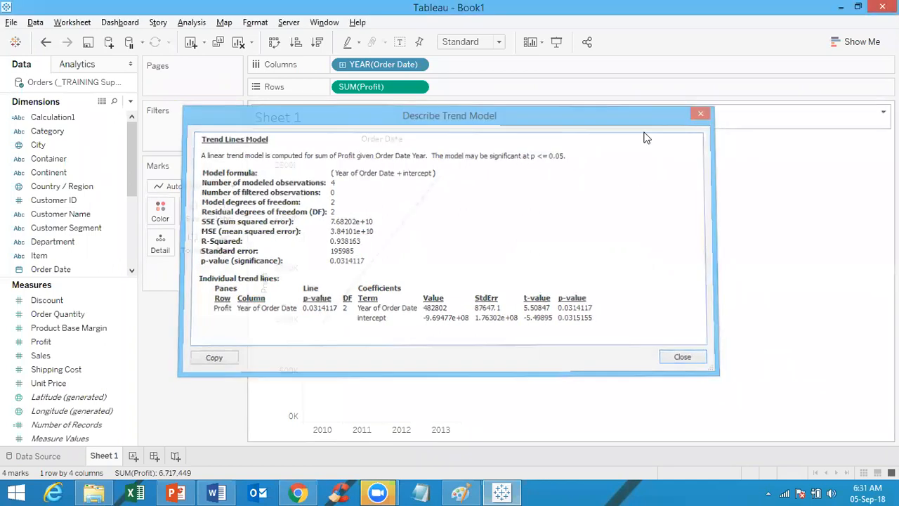
# Step: Switch to a Logarithmic trend and check its statistics: R-squared 0.938066, p-value 0.031462
pyautogui.rightClick(408, 221)
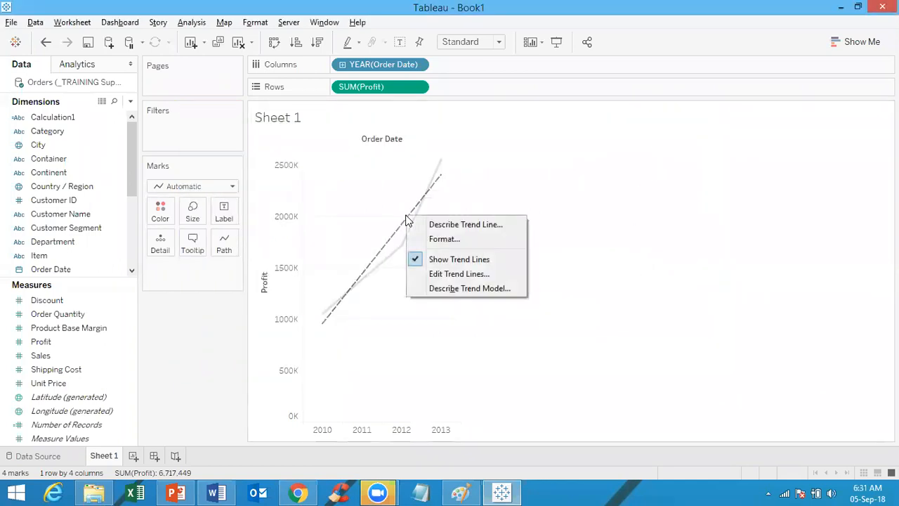
pyautogui.click(441, 274)
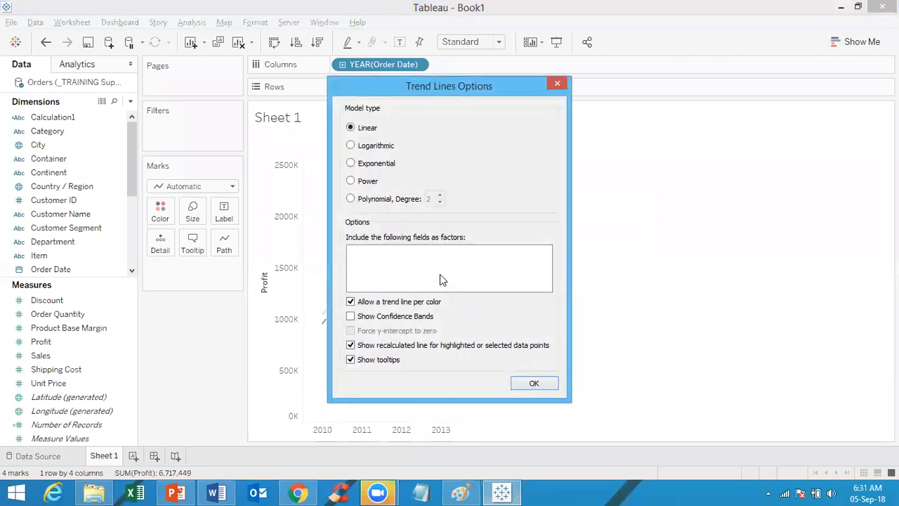
pyautogui.click(374, 149)
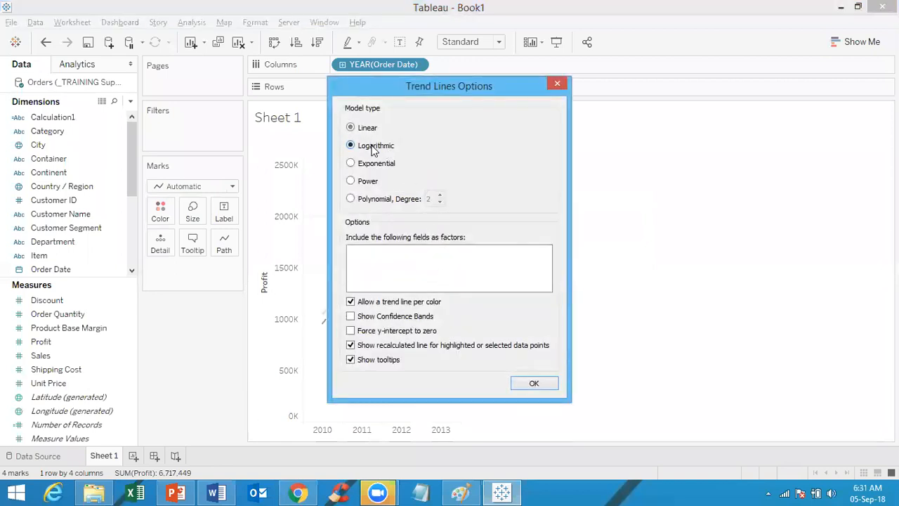
pyautogui.click(534, 383)
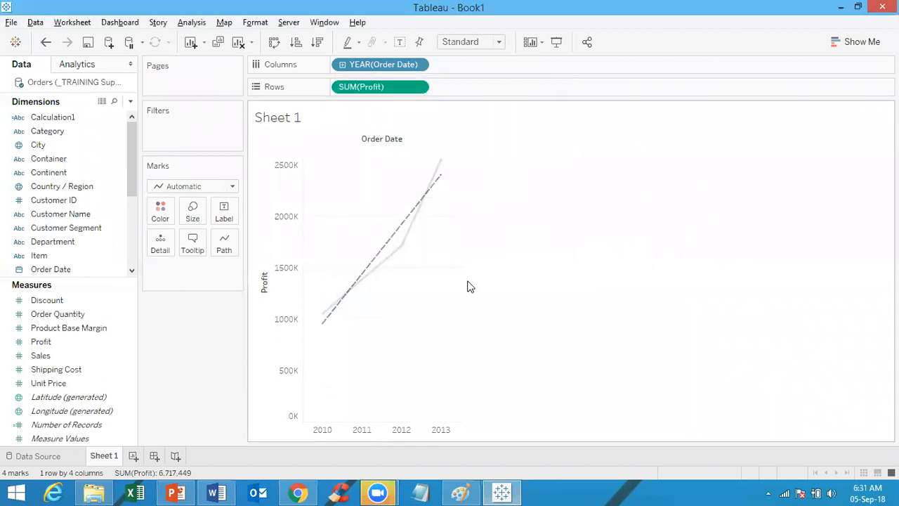
pyautogui.rightClick(400, 222)
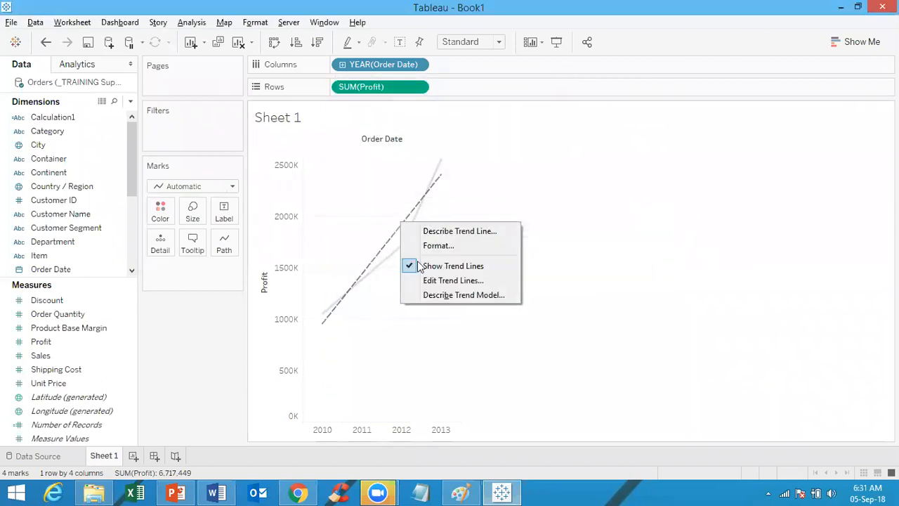
pyautogui.click(435, 298)
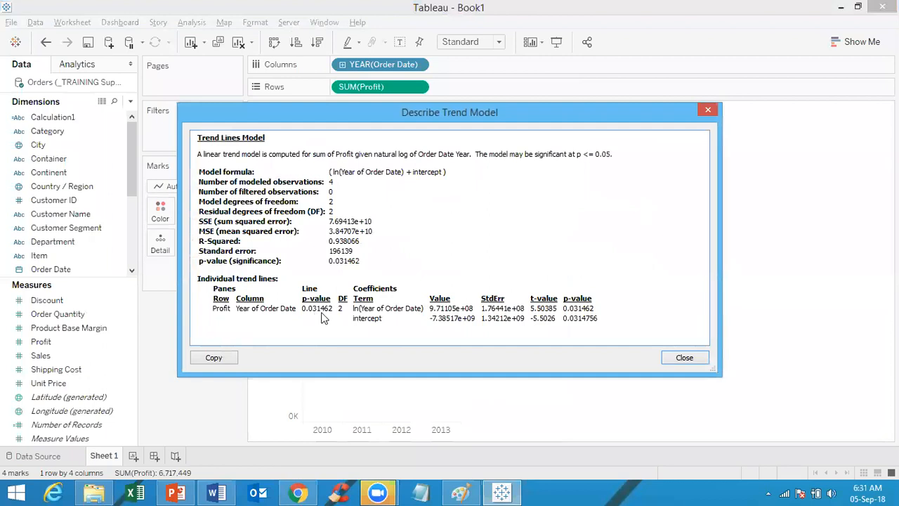
pyautogui.click(708, 110)
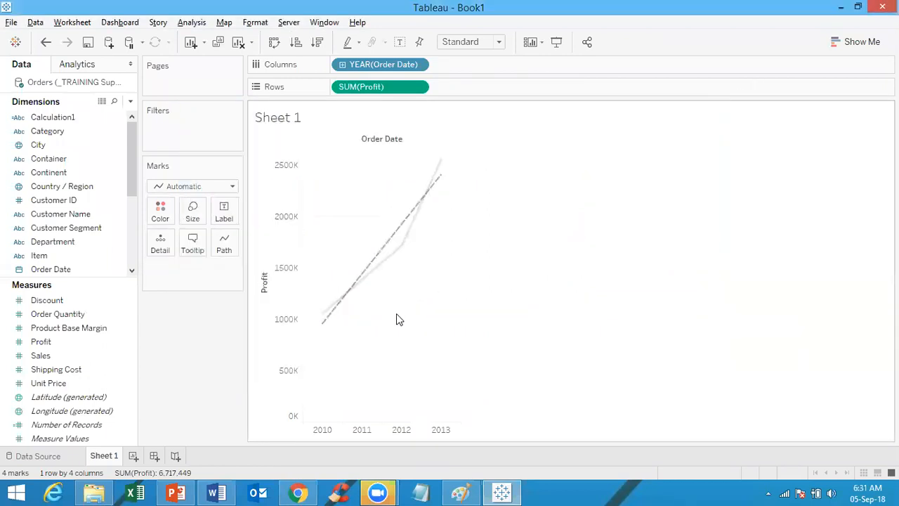
# Step: Set an Exponential trend line and review its statistics: R-squared 0.983635, p-value 0.0082164
pyautogui.rightClick(393, 237)
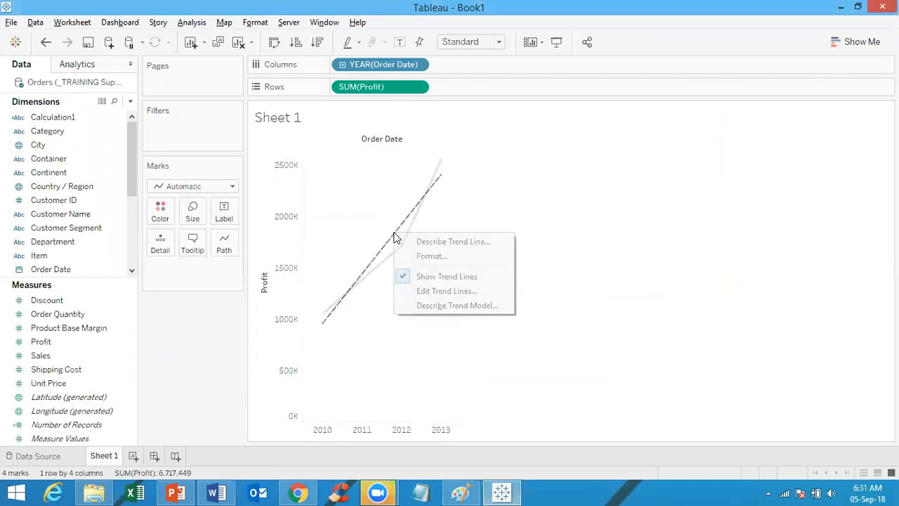
pyautogui.click(428, 291)
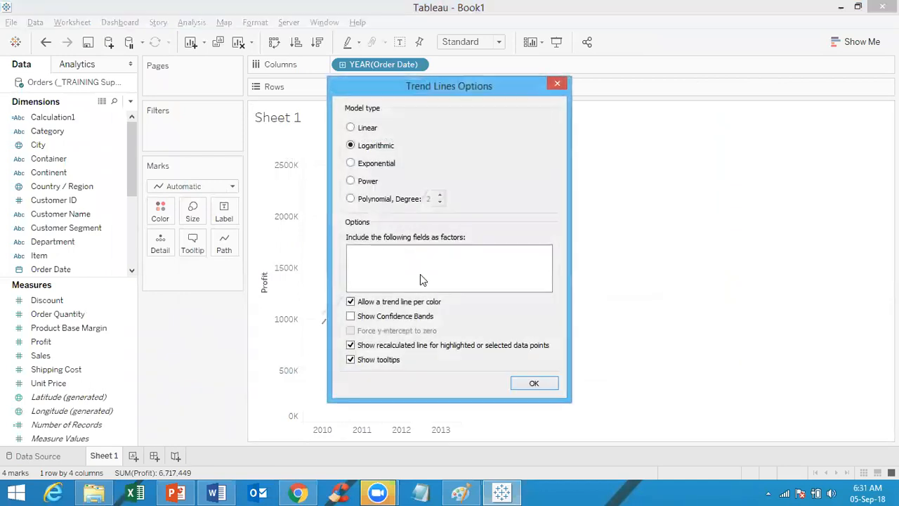
pyautogui.click(362, 169)
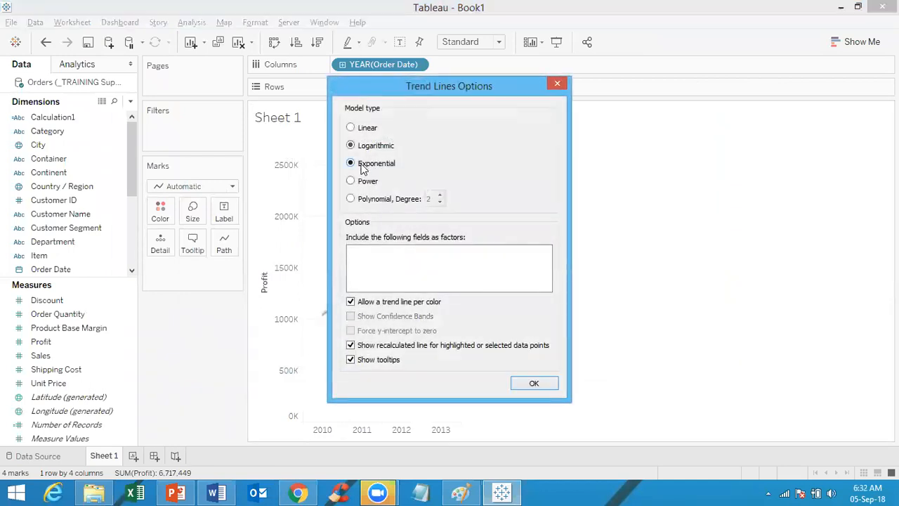
pyautogui.click(532, 384)
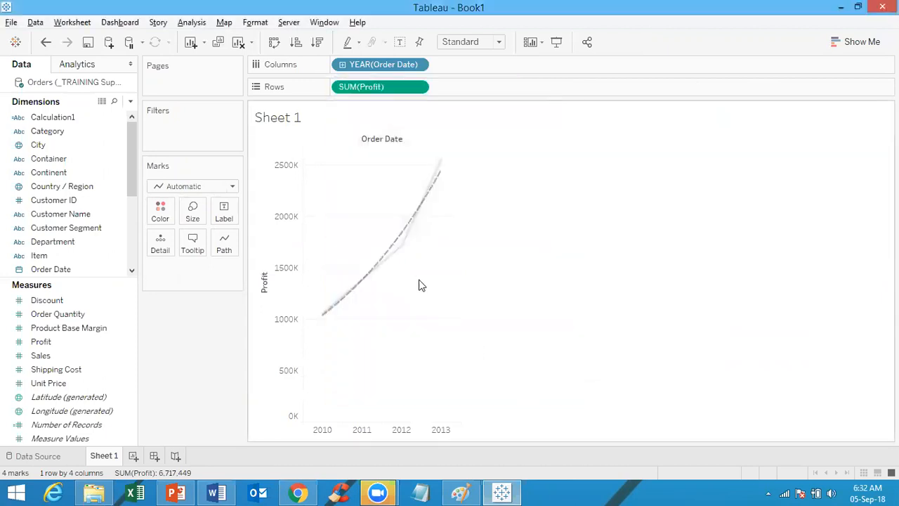
pyautogui.rightClick(390, 249)
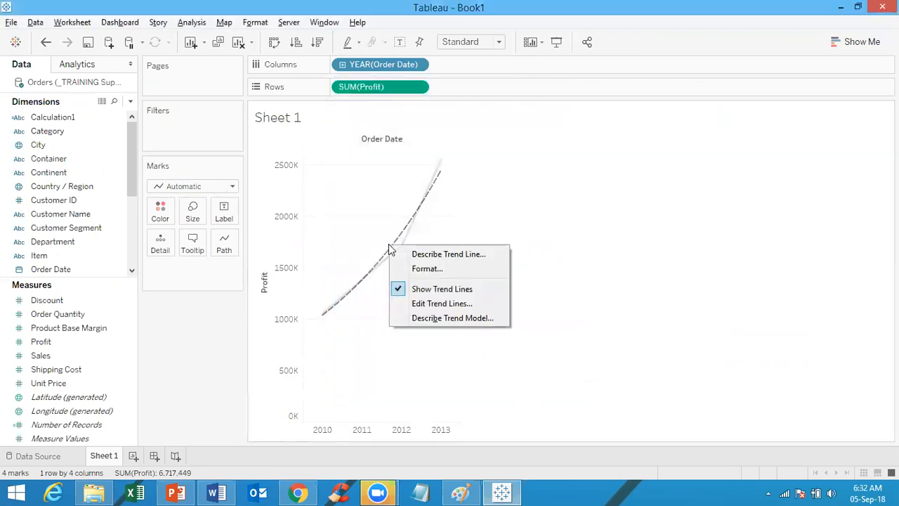
pyautogui.click(430, 318)
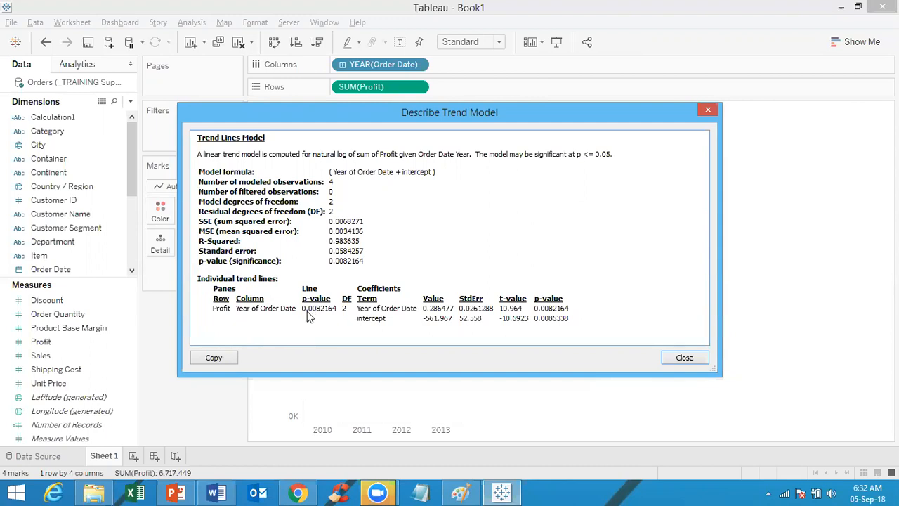
pyautogui.click(708, 110)
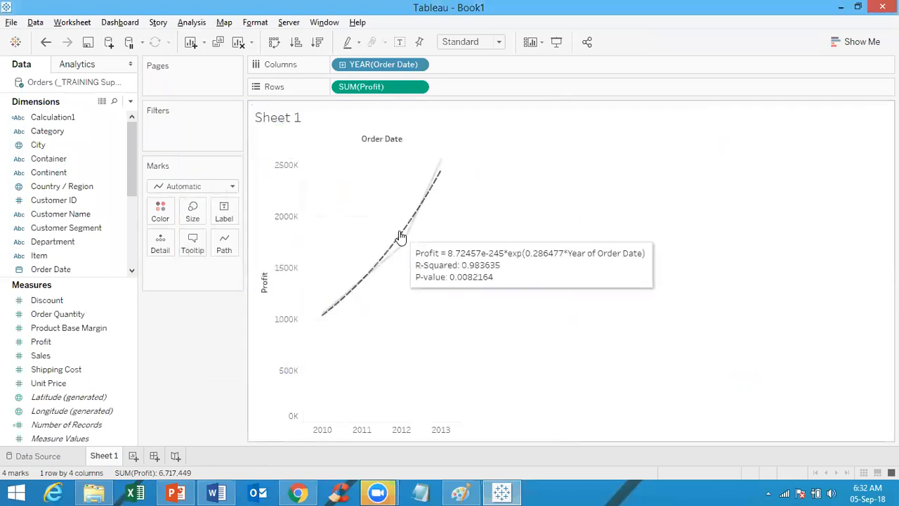
# Step: Make the trend line a Polynomial of degree 2 and recheck its settings
pyautogui.rightClick(399, 229)
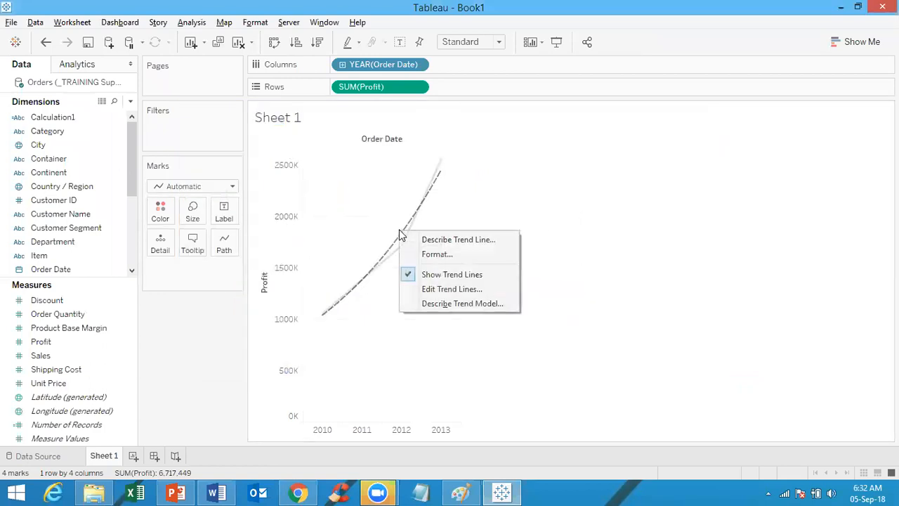
pyautogui.click(448, 289)
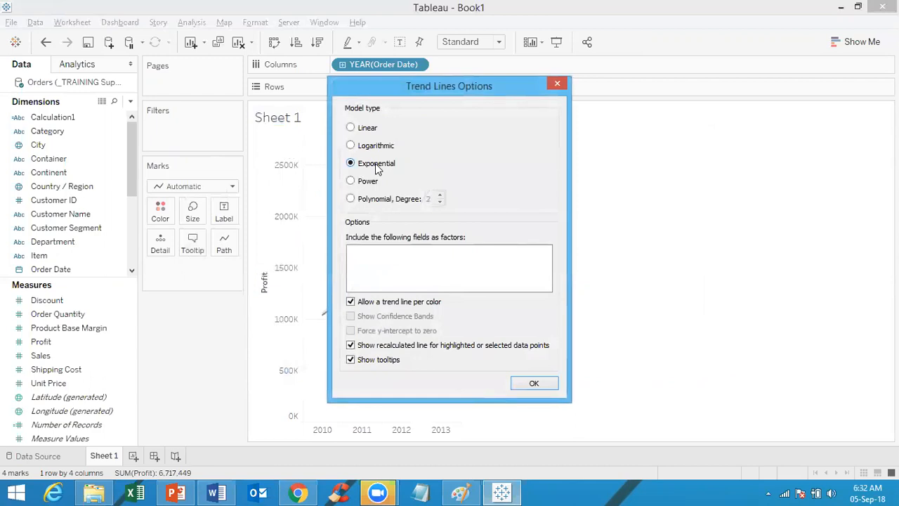
pyautogui.click(352, 201)
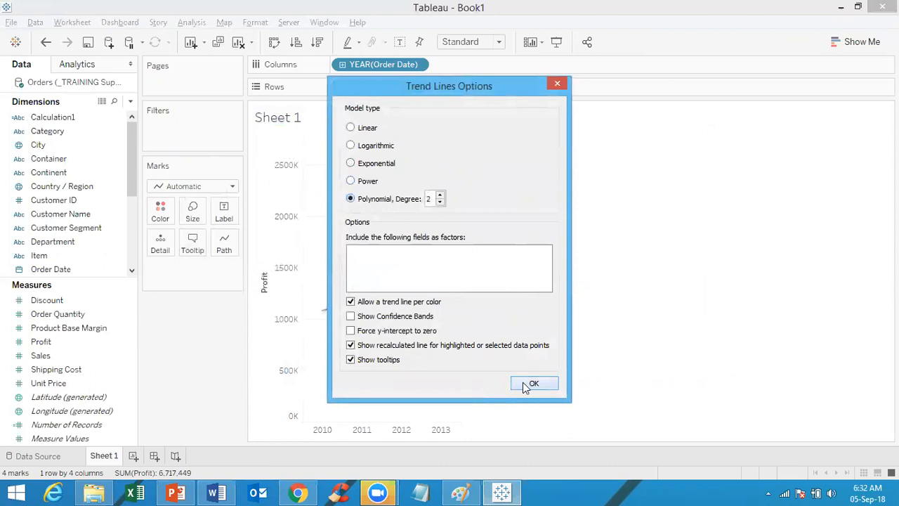
pyautogui.click(523, 387)
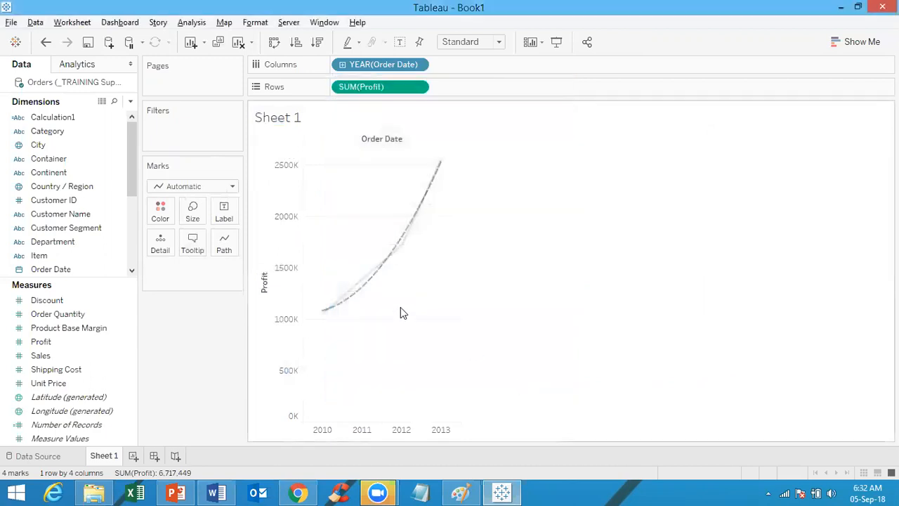
pyautogui.rightClick(378, 271)
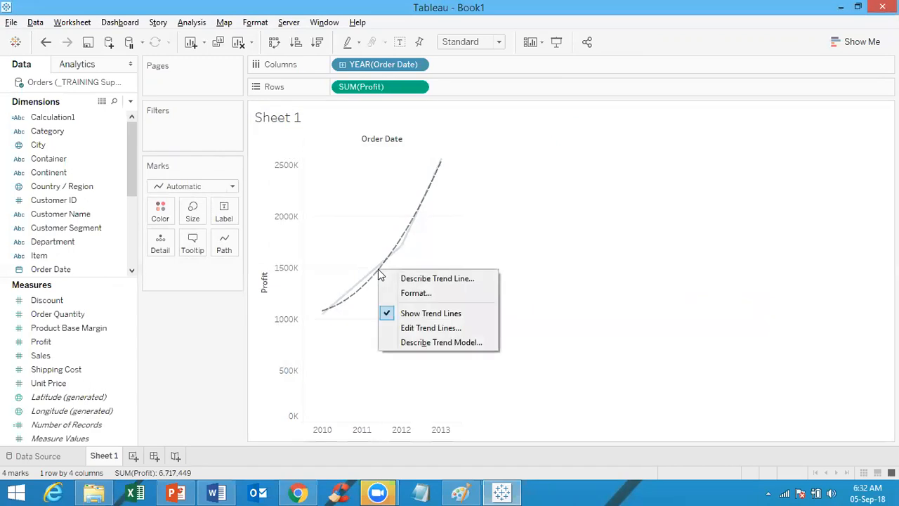
pyautogui.click(421, 328)
pyautogui.click(528, 383)
# Step: Review the degree-2 model statistics (R-squared 0.98934, p-value 0.103247) and close them
pyautogui.moveTo(373, 285)
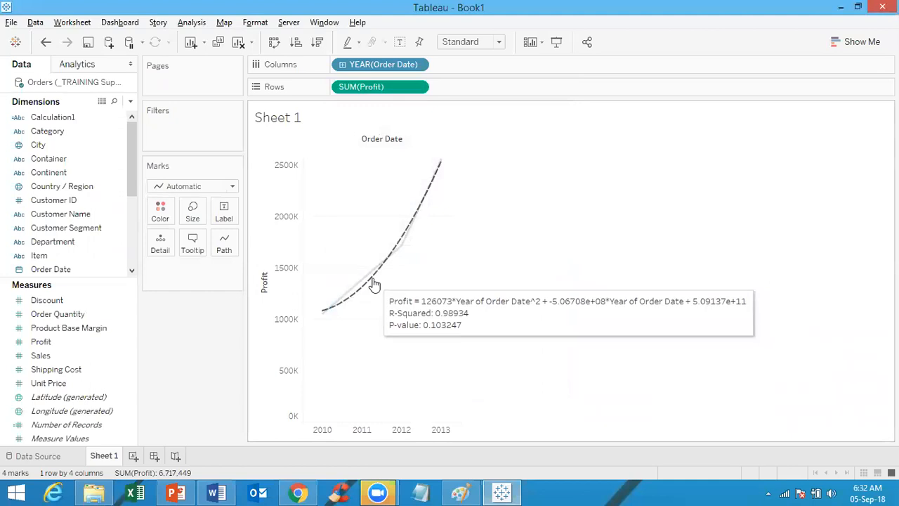
pyautogui.rightClick(374, 283)
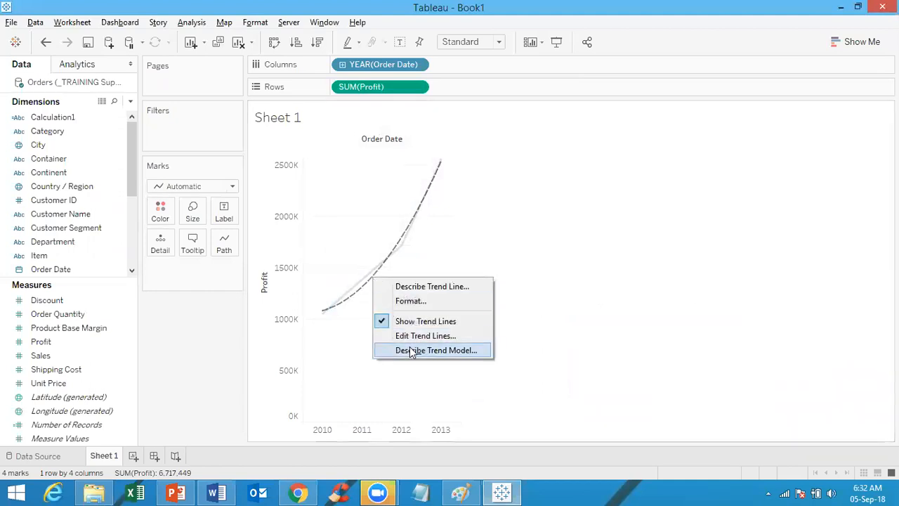
pyautogui.click(411, 352)
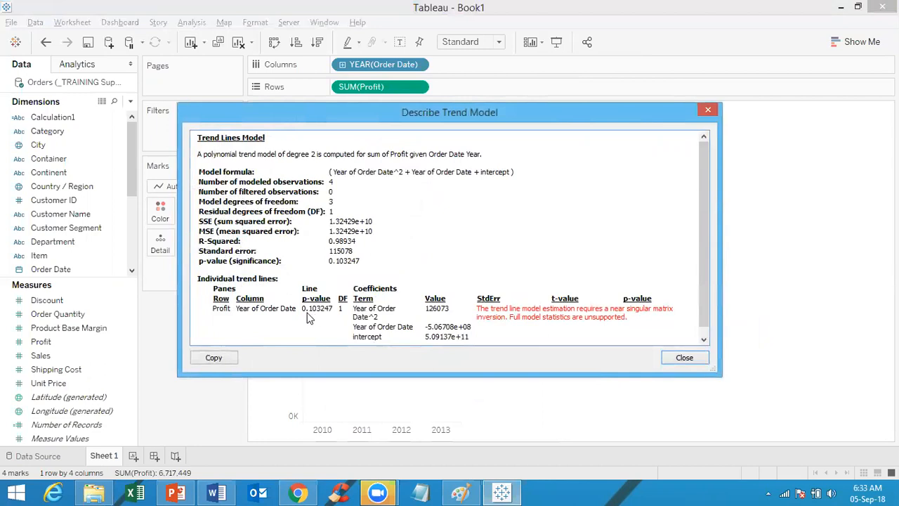
pyautogui.click(707, 111)
pyautogui.moveTo(392, 263)
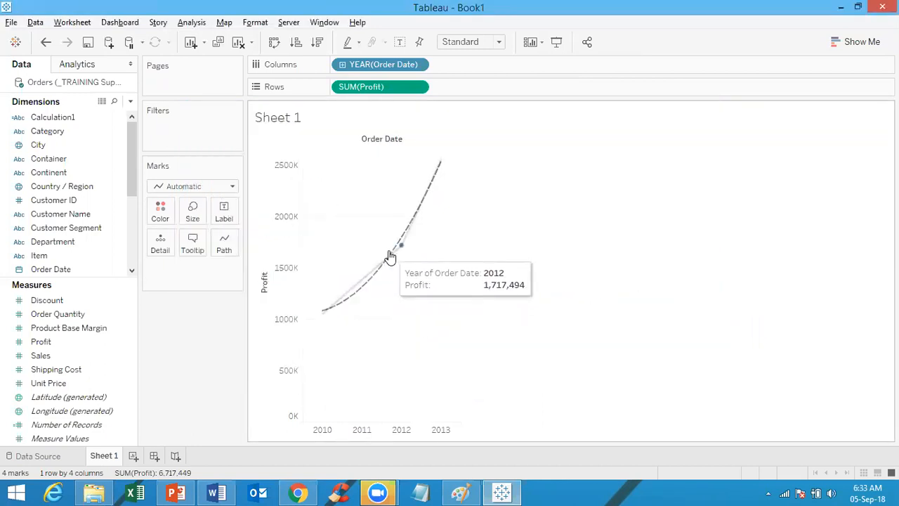
# Step: Raise the trend line's Polynomial degree to 3
pyautogui.rightClick(417, 210)
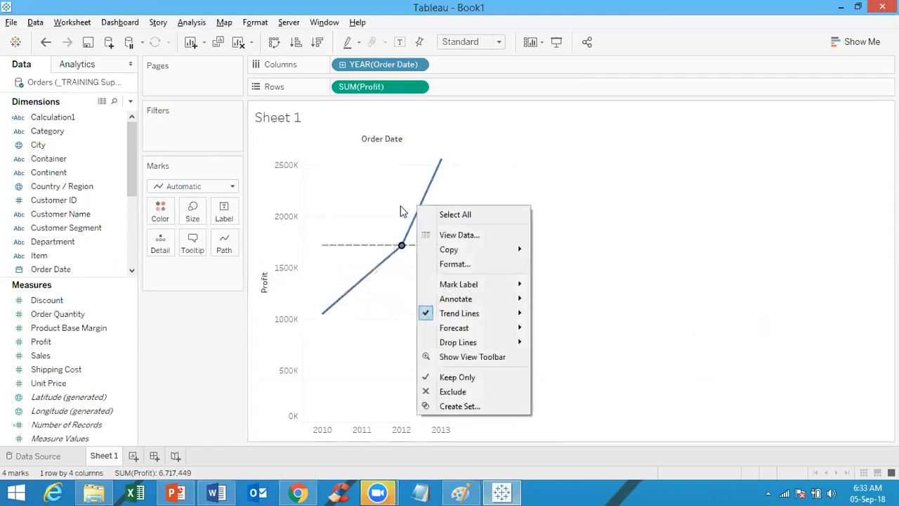
pyautogui.press('Escape')
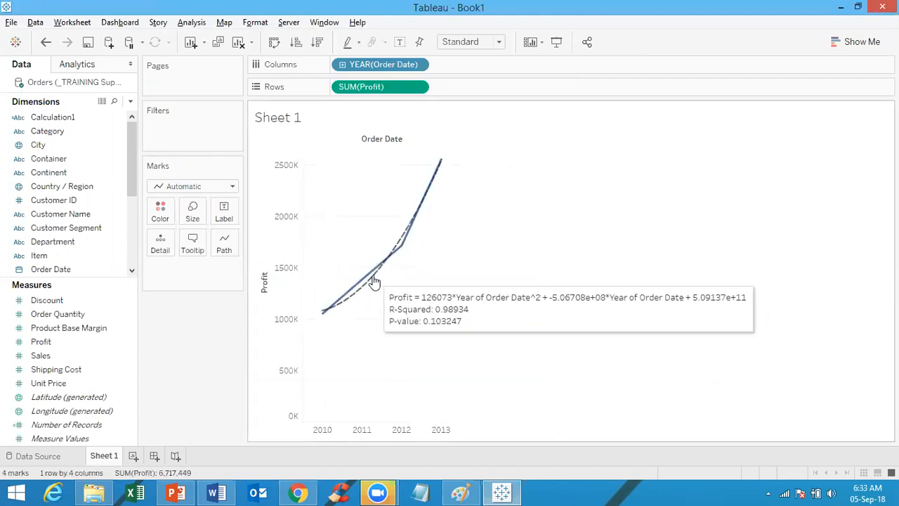
pyautogui.rightClick(374, 280)
pyautogui.click(406, 335)
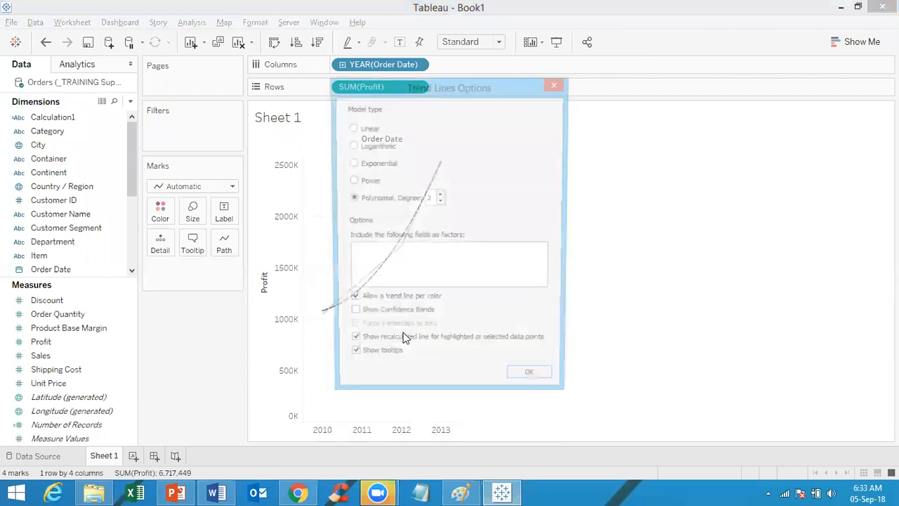
pyautogui.click(440, 196)
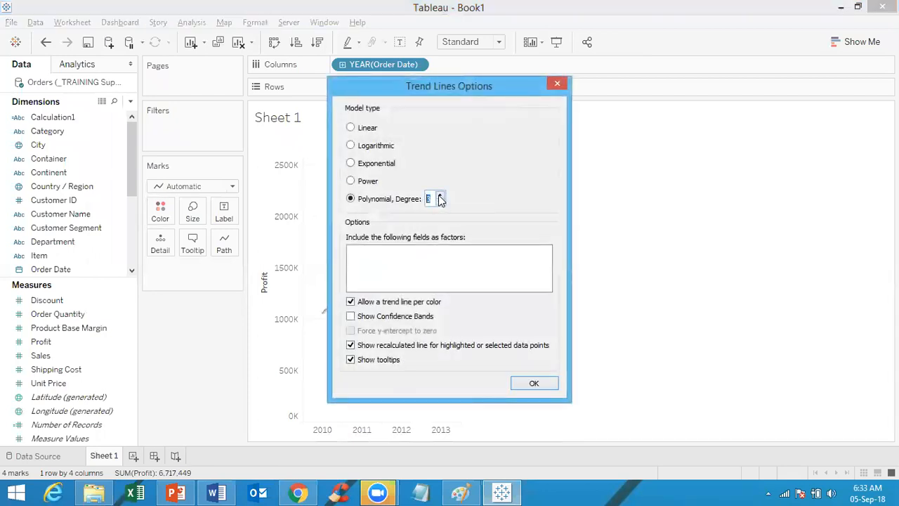
pyautogui.click(525, 383)
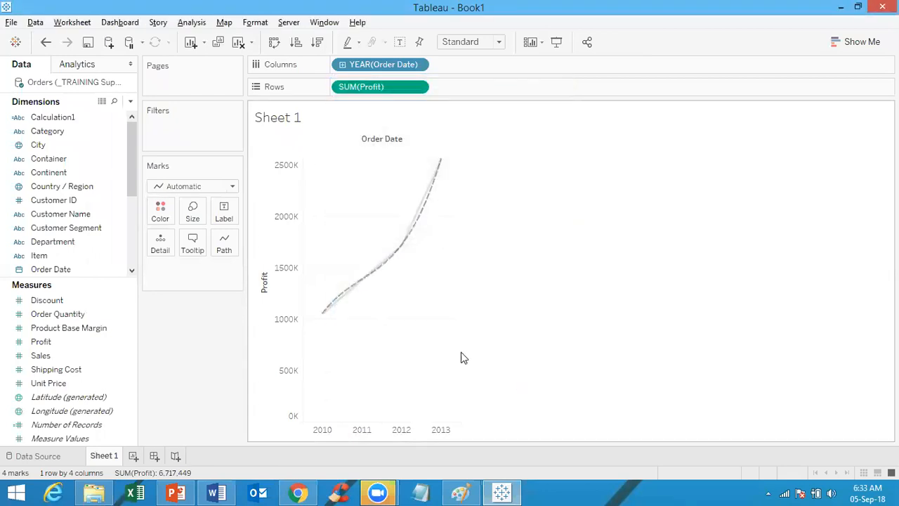
# Step: Check the degree-3 model statistics (R-squared 0.999991, p-value N/A) and close them
pyautogui.rightClick(383, 267)
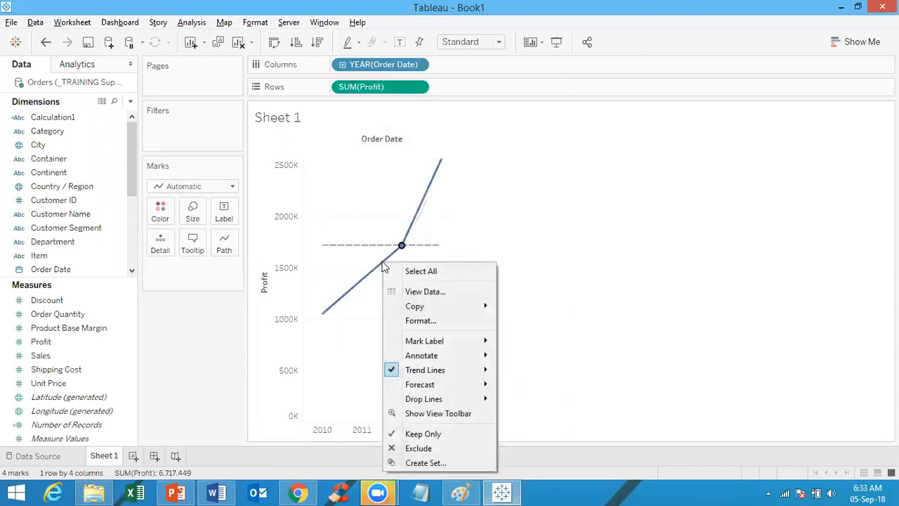
pyautogui.click(346, 293)
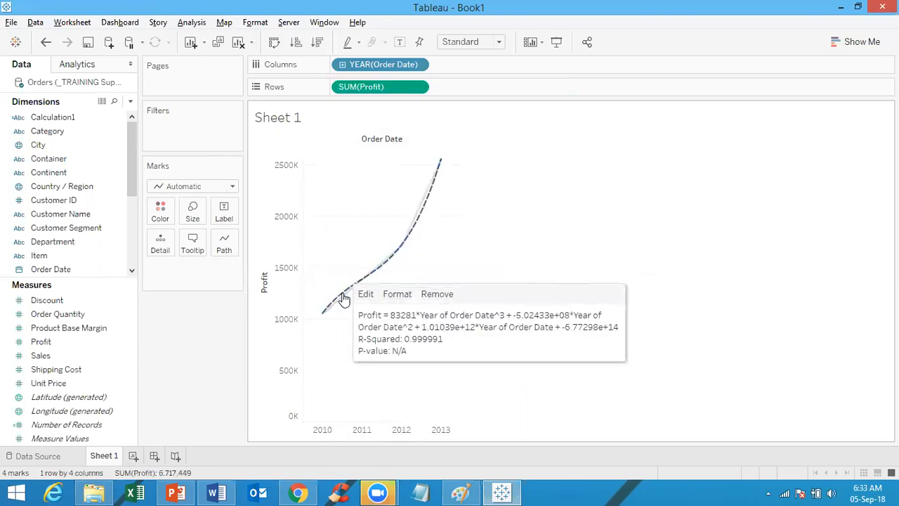
pyautogui.rightClick(344, 299)
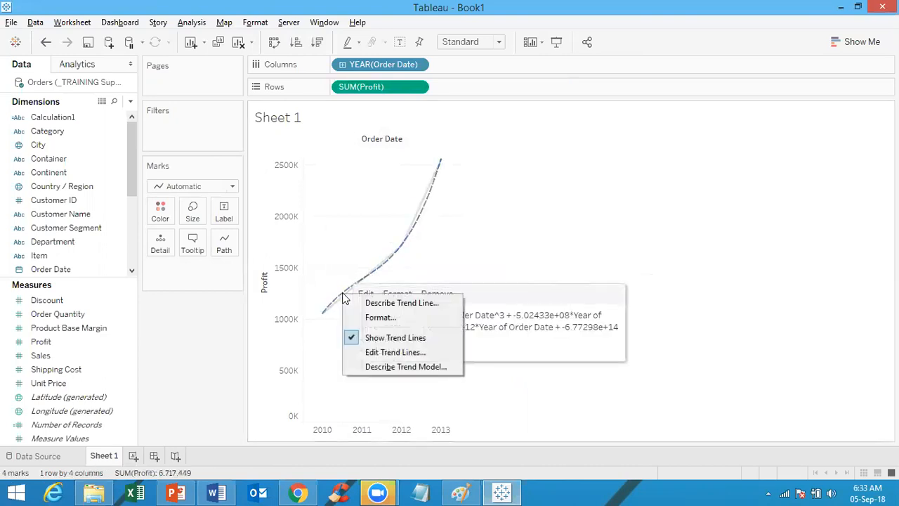
pyautogui.click(392, 366)
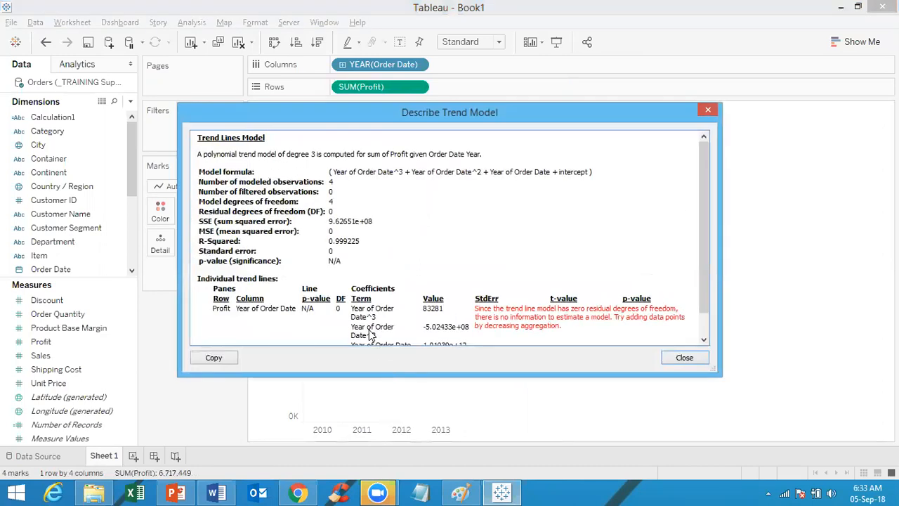
pyautogui.click(707, 112)
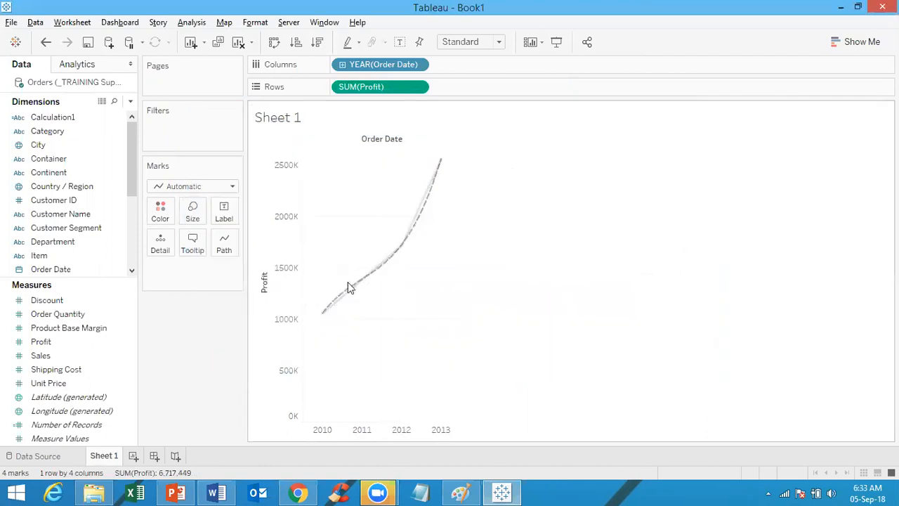
pyautogui.rightClick(353, 289)
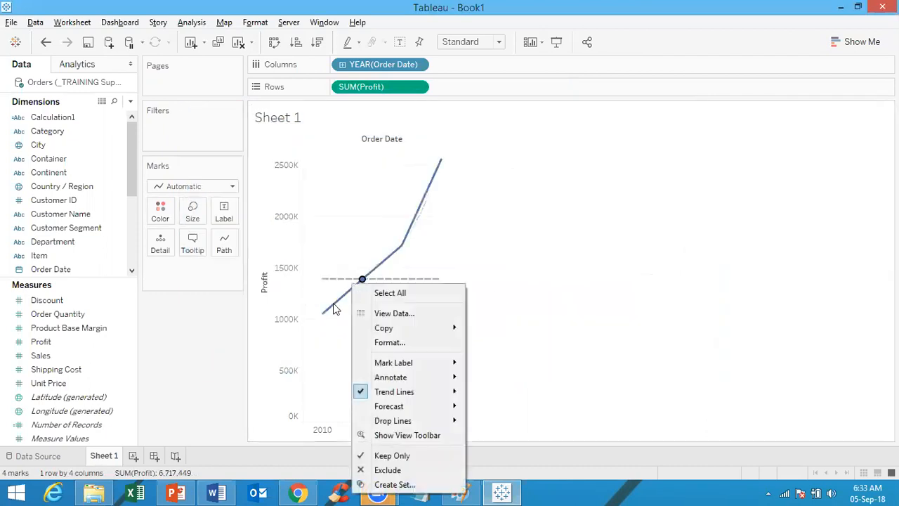
pyautogui.click(333, 303)
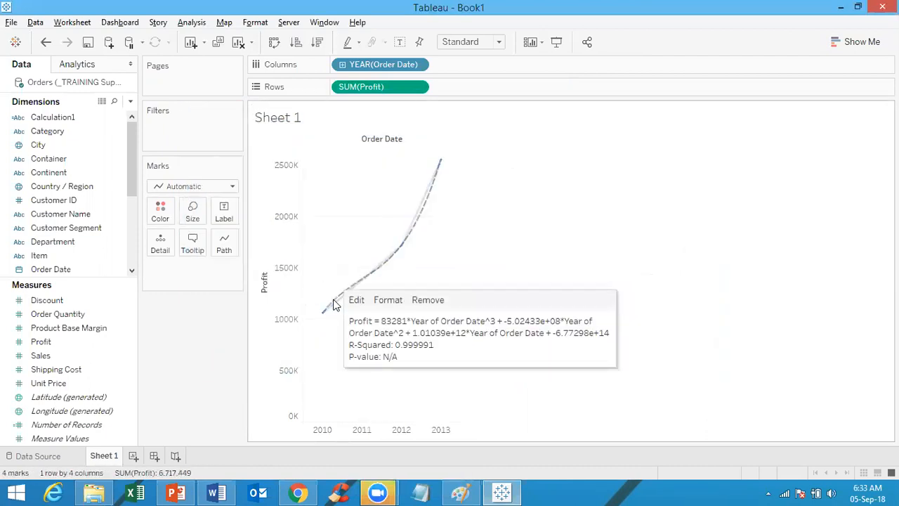
# Step: Set Polynomial degree 4 and review its statistics: R-squared 0.999893, p-value N/A
pyautogui.rightClick(335, 304)
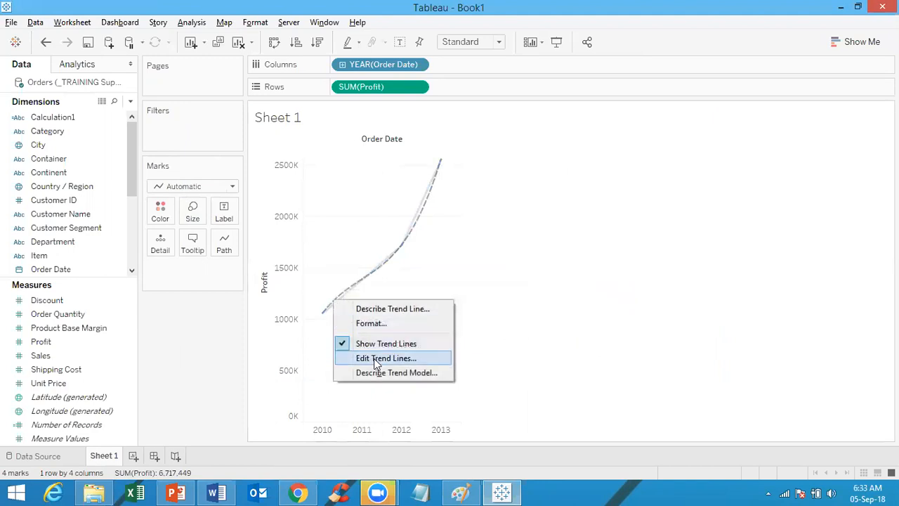
pyautogui.click(374, 358)
pyautogui.click(440, 196)
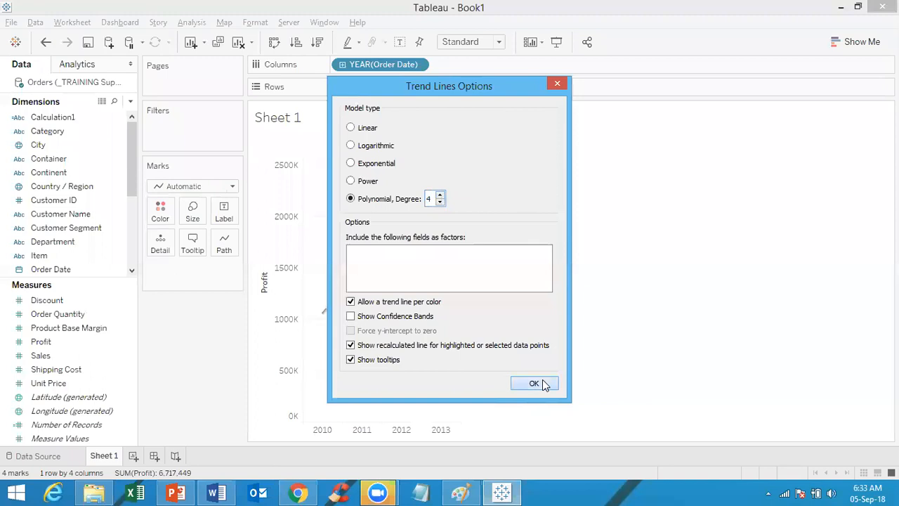
pyautogui.click(534, 383)
pyautogui.moveTo(380, 273)
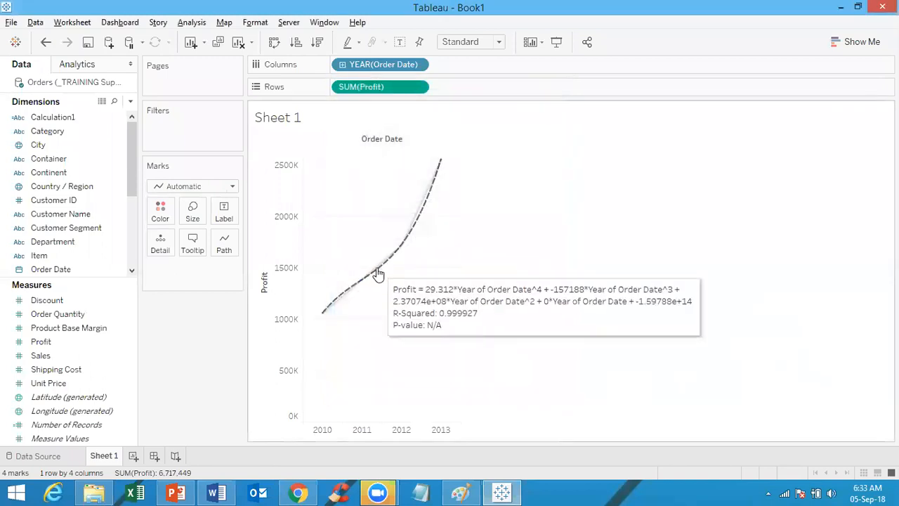
pyautogui.rightClick(378, 273)
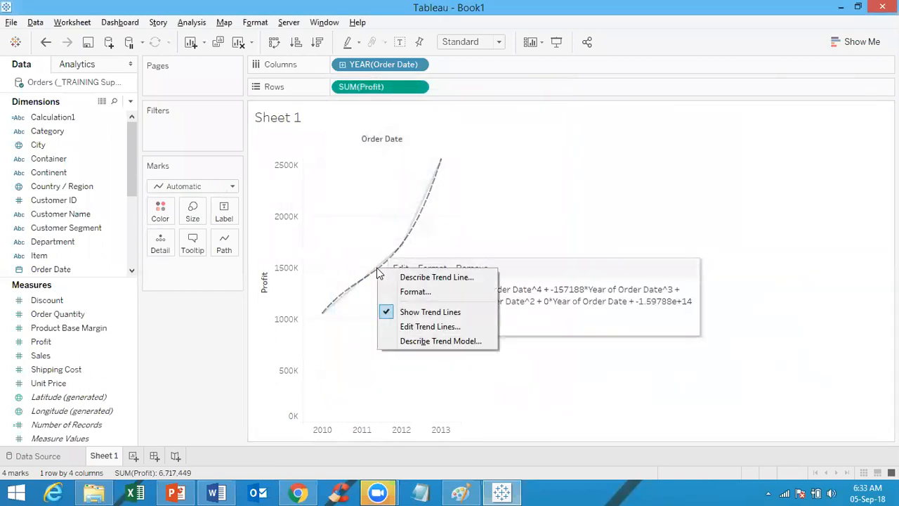
pyautogui.click(413, 343)
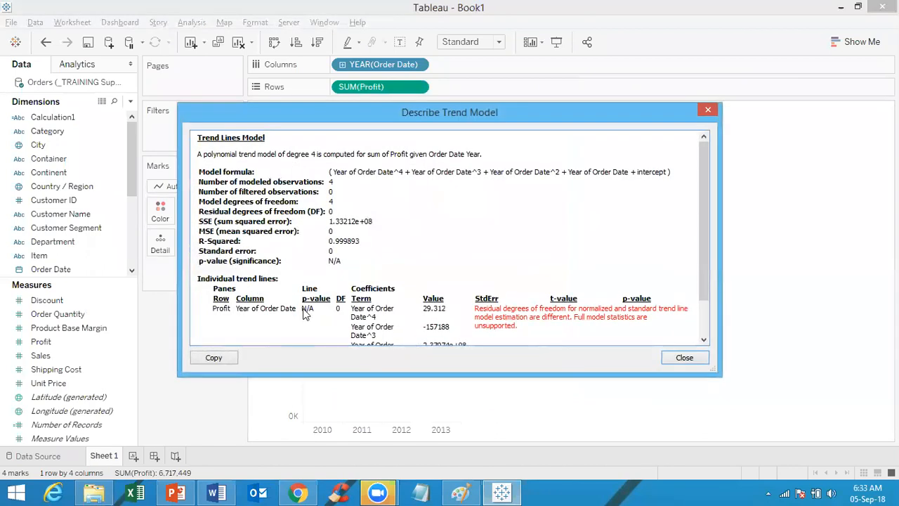
pyautogui.click(708, 110)
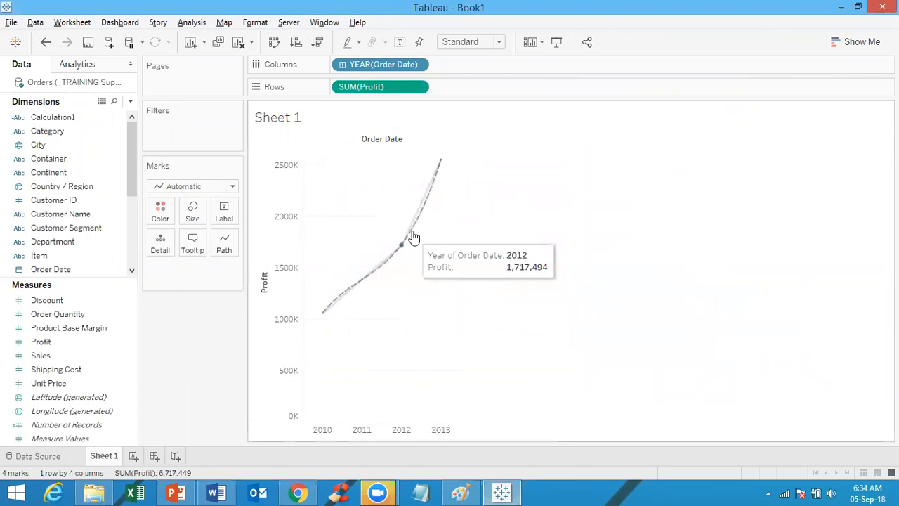
# Step: Change the Profit trend line to a Power model
pyautogui.moveTo(413, 235)
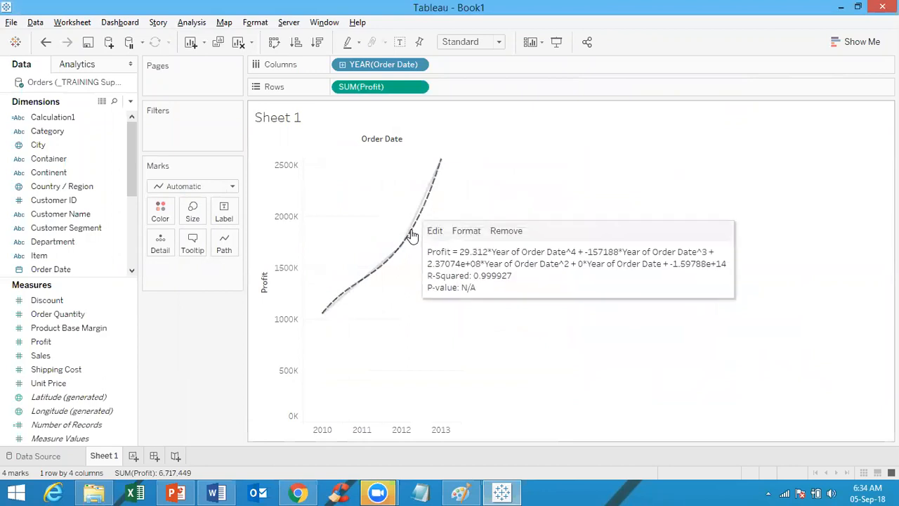
pyautogui.rightClick(413, 235)
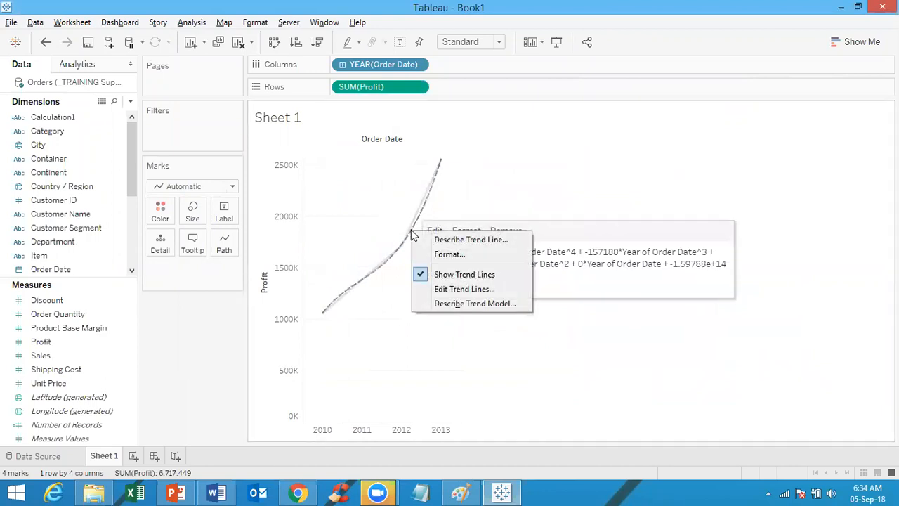
pyautogui.click(447, 290)
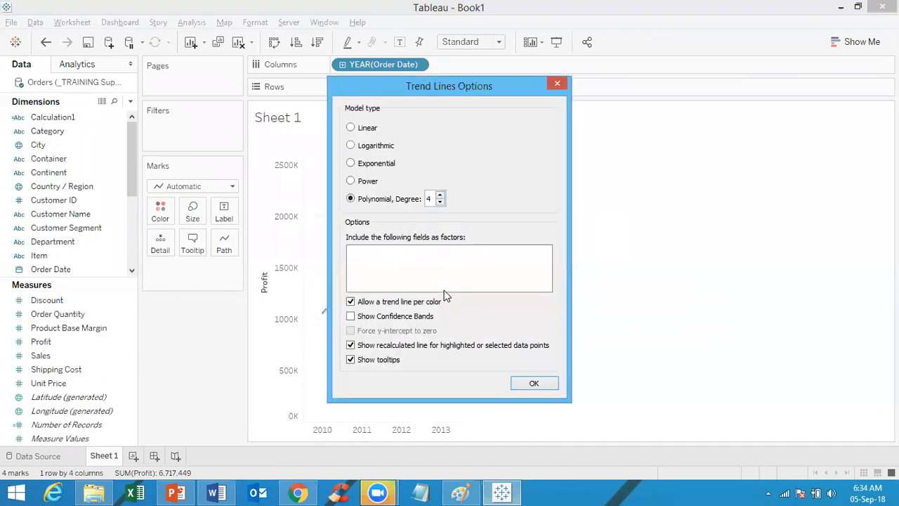
pyautogui.click(357, 182)
pyautogui.click(534, 384)
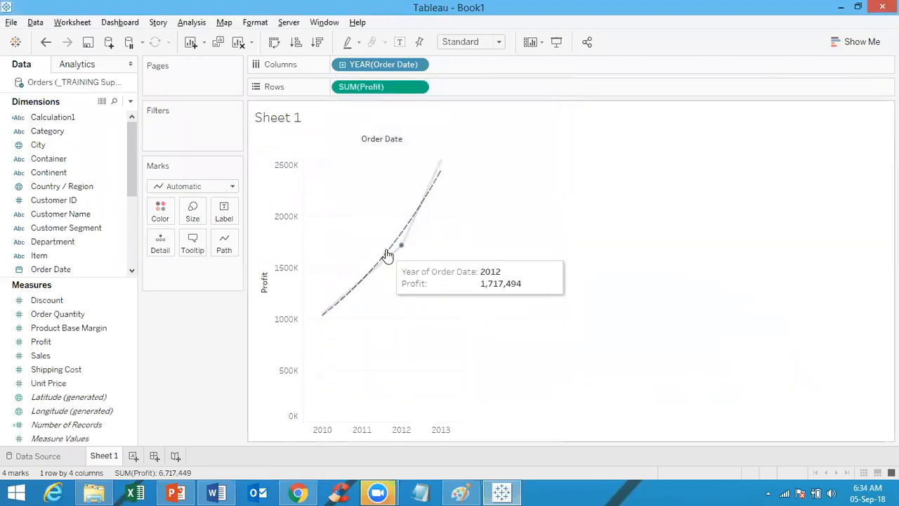
# Step: Review the Power model's statistics and equation: ln(Profit) = 576.236*ln(Year) − 4368.93, p-value 0.0082375
pyautogui.rightClick(387, 244)
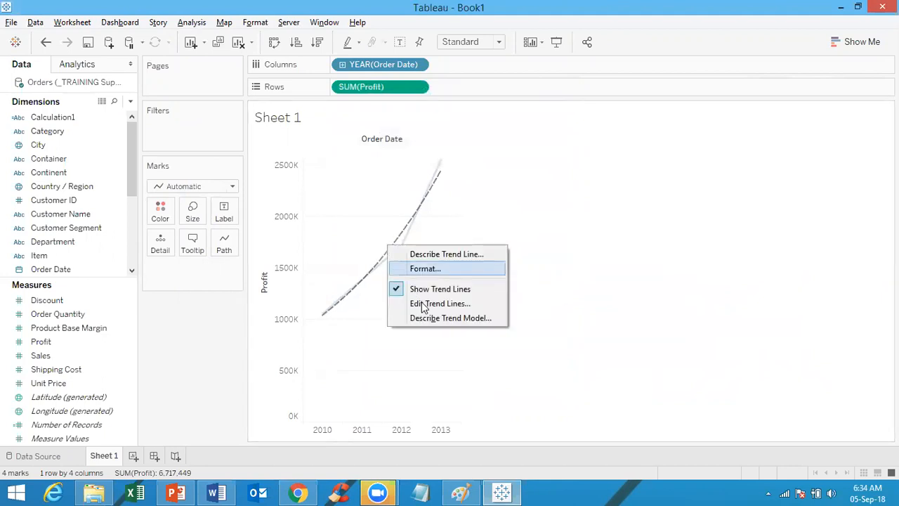
pyautogui.click(430, 317)
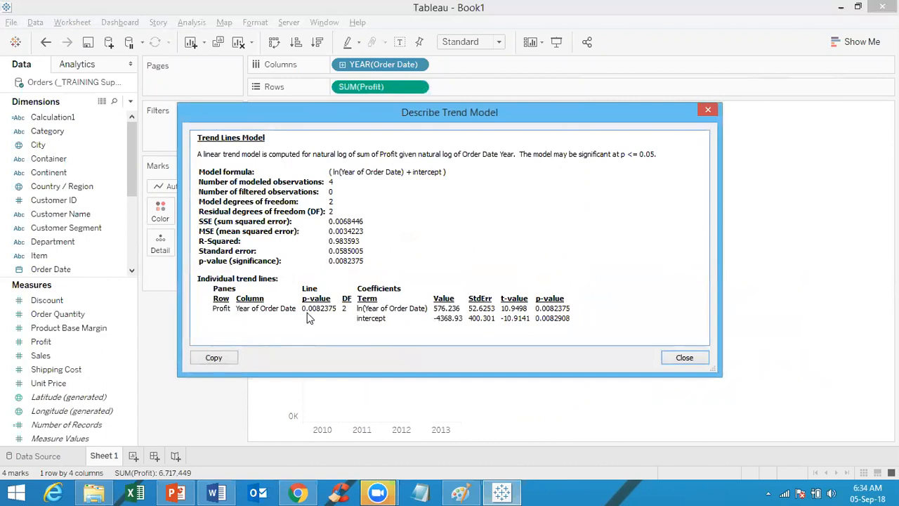
pyautogui.click(709, 111)
pyautogui.moveTo(436, 190)
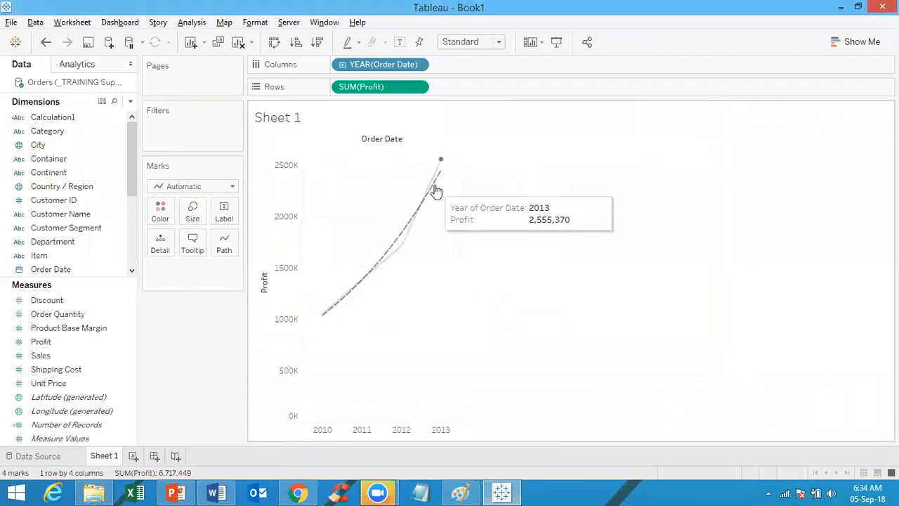
pyautogui.rightClick(432, 185)
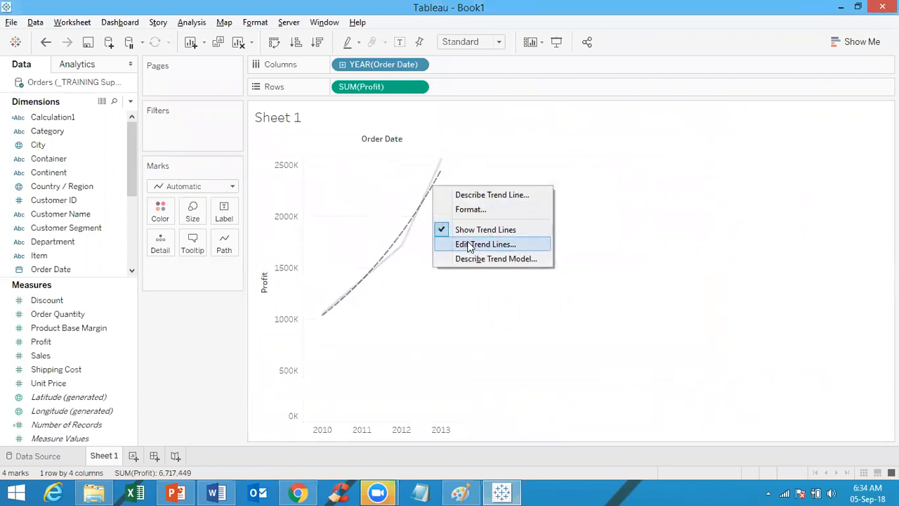
pyautogui.click(475, 195)
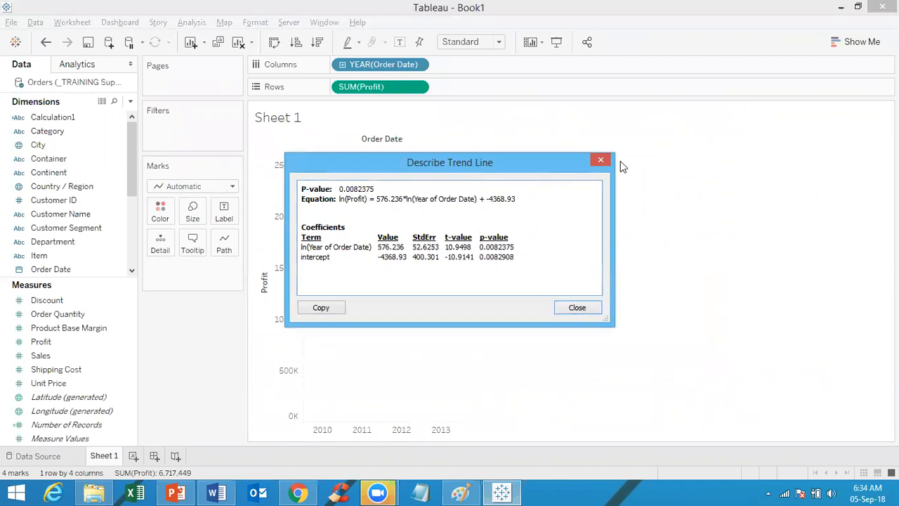
pyautogui.click(601, 161)
pyautogui.moveTo(421, 207)
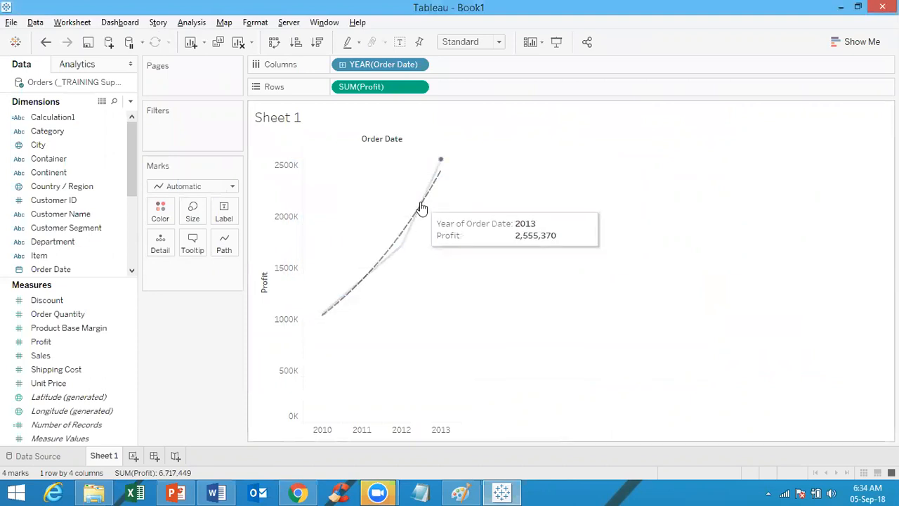
# Step: Switch the Profit trend line to an Exponential model
pyautogui.rightClick(413, 224)
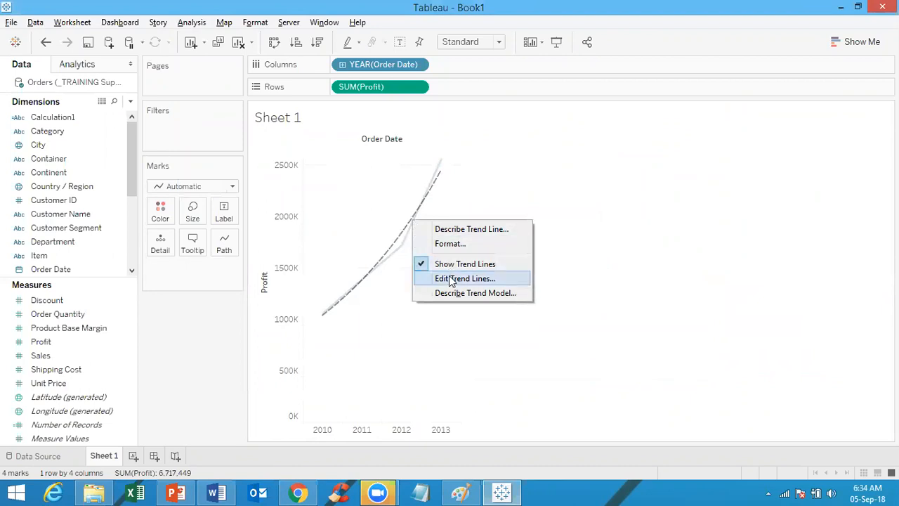
pyautogui.click(453, 278)
pyautogui.click(374, 164)
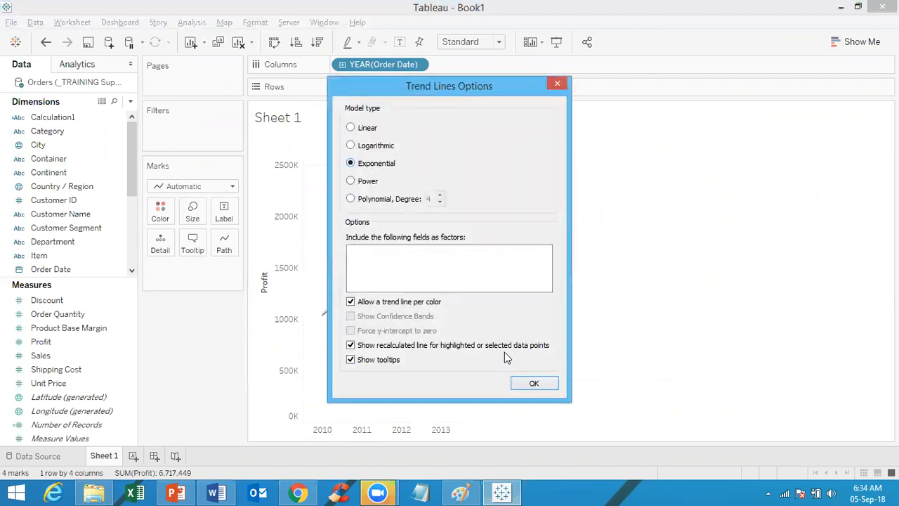
pyautogui.click(534, 383)
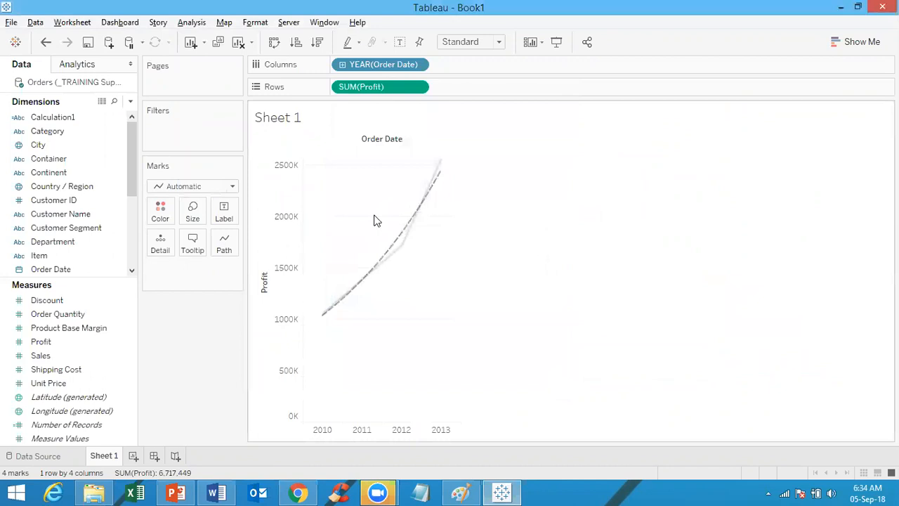
# Step: Review the exponential trend model statistics (R-squared 0.983635), then close them
pyautogui.rightClick(395, 242)
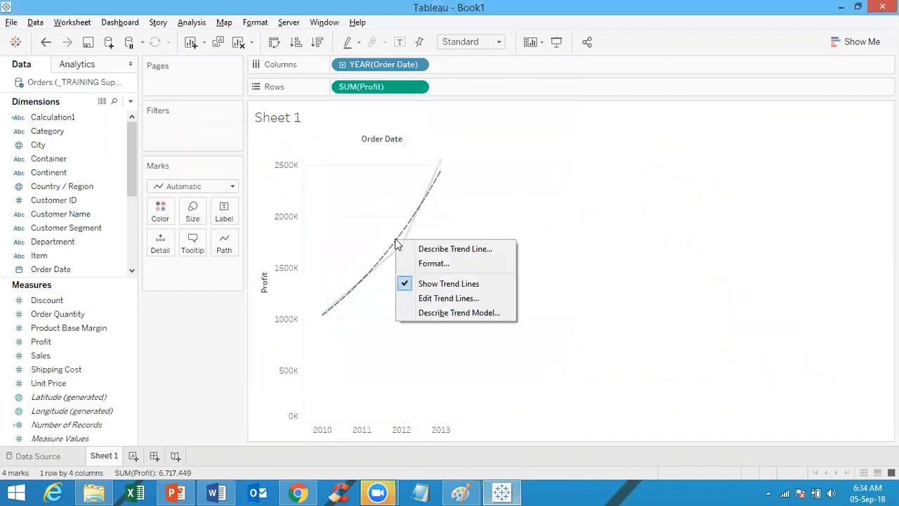
pyautogui.click(428, 312)
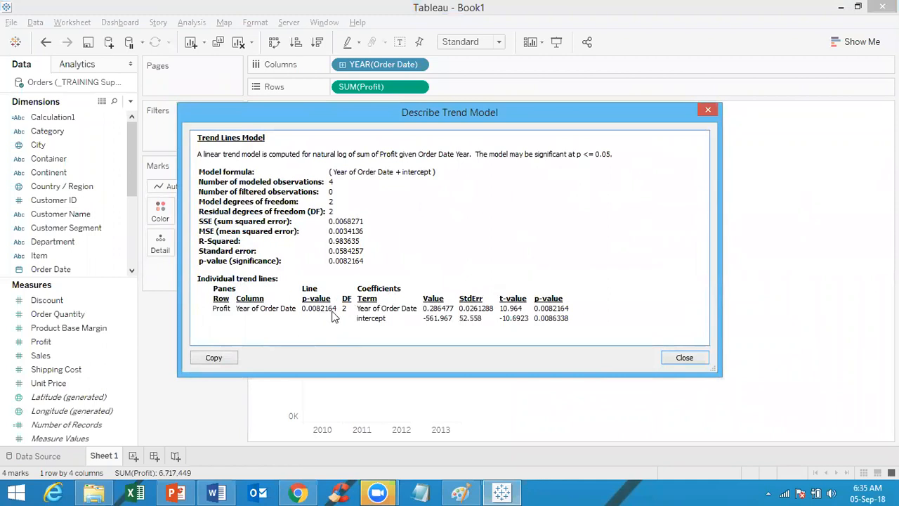
pyautogui.click(710, 112)
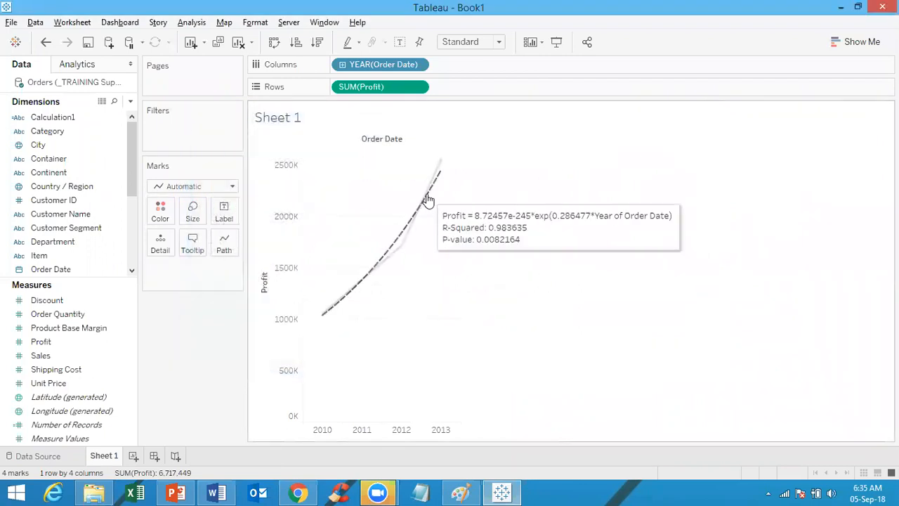
pyautogui.rightClick(428, 198)
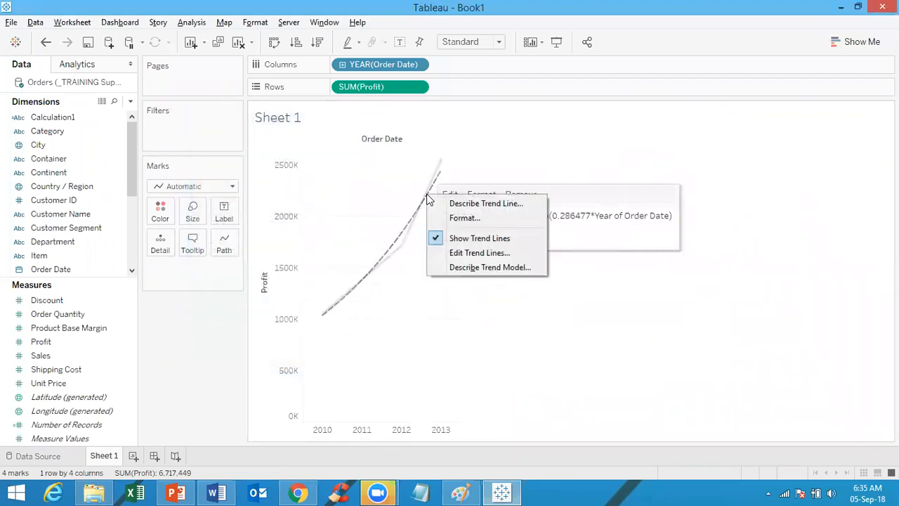
pyautogui.click(477, 253)
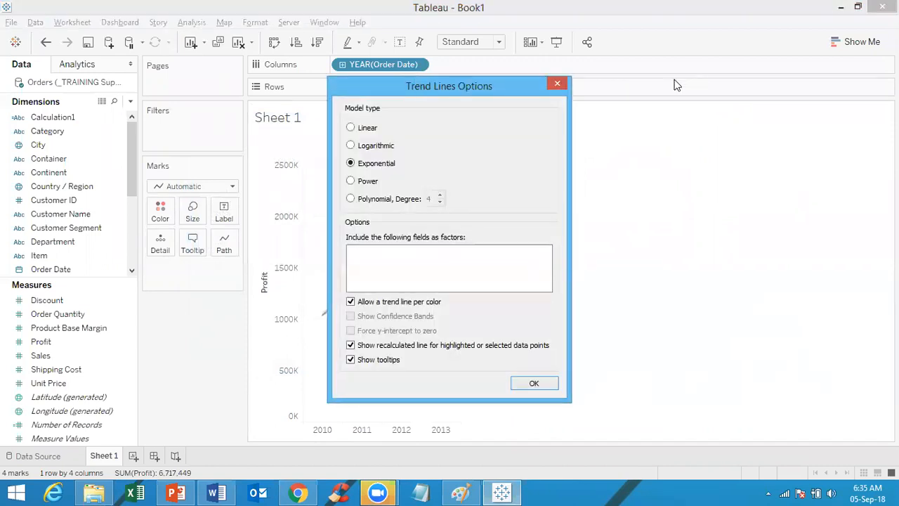
pyautogui.moveTo(520, 80); pyautogui.dragTo(767, 76)
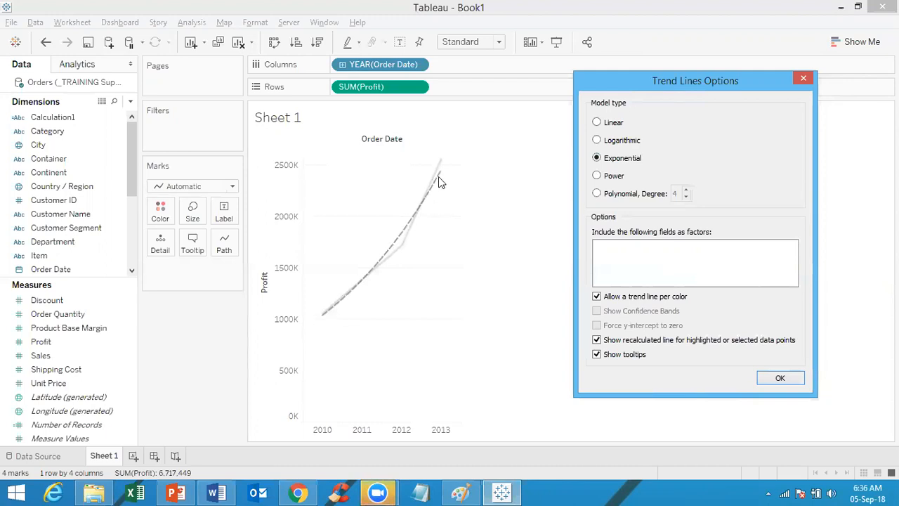
pyautogui.click(803, 77)
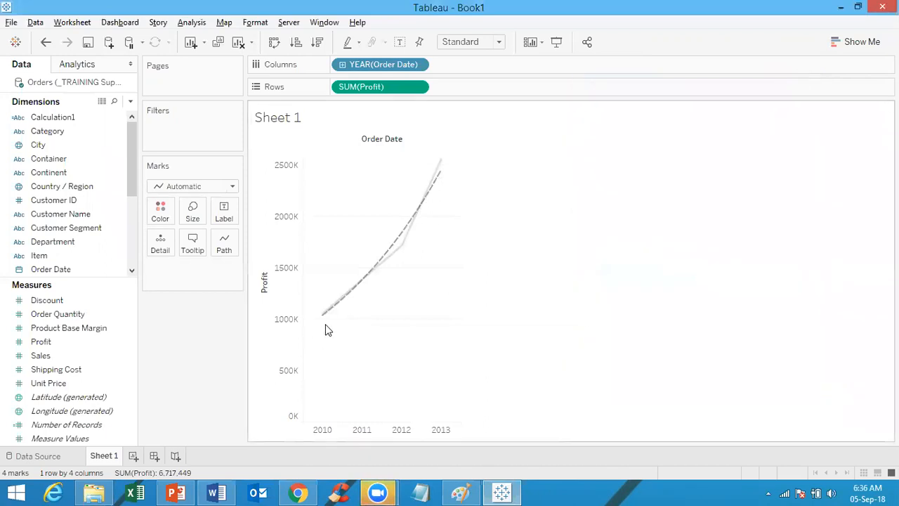
pyautogui.moveTo(424, 217)
pyautogui.moveTo(444, 178)
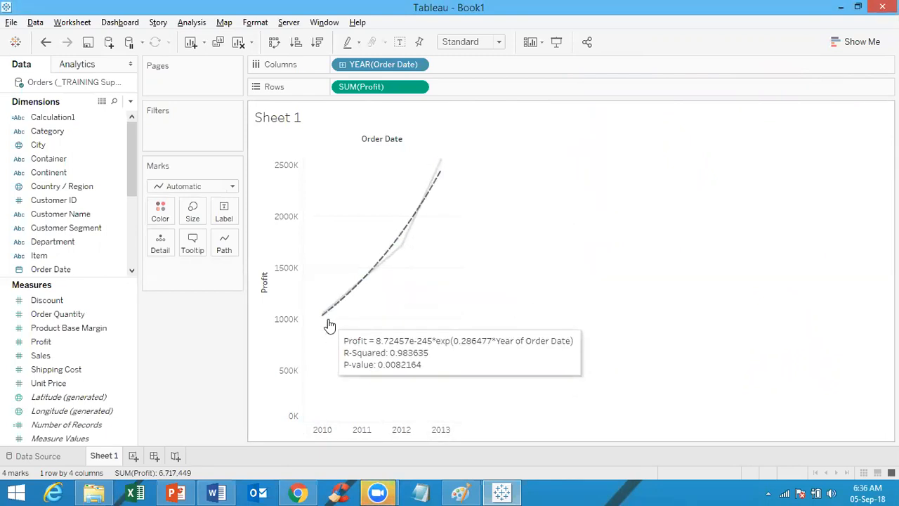
pyautogui.click(437, 183)
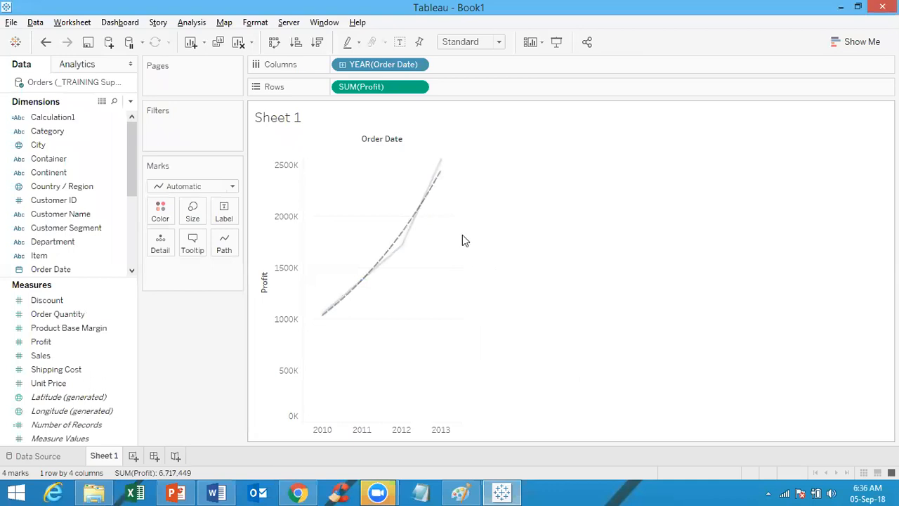
pyautogui.click(425, 204)
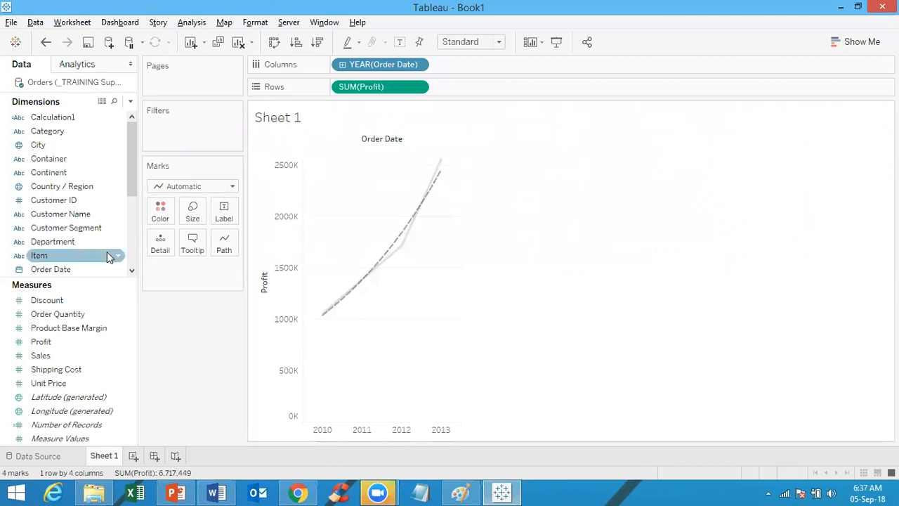
# Step: Add Department to Rows, splitting the chart into Furniture, Office Supplies and Technology panes
pyautogui.moveTo(54, 241); pyautogui.dragTo(344, 93)
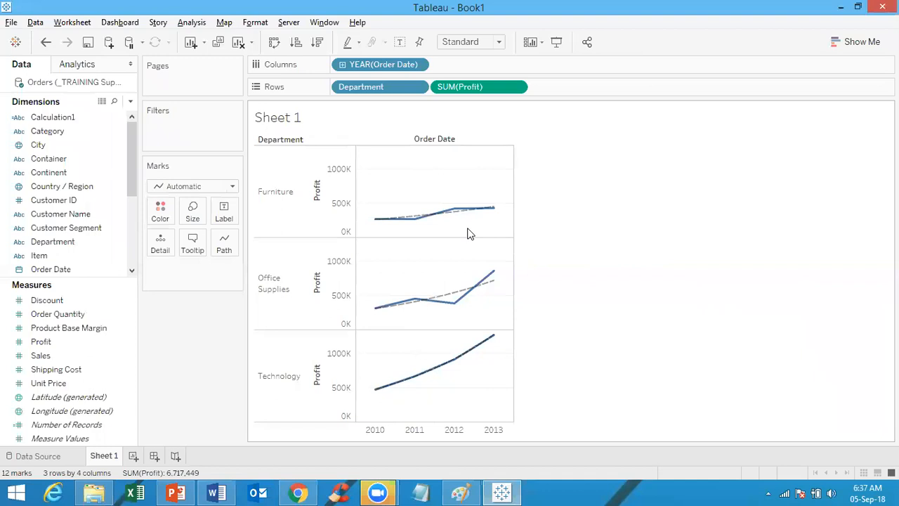
pyautogui.click(193, 25)
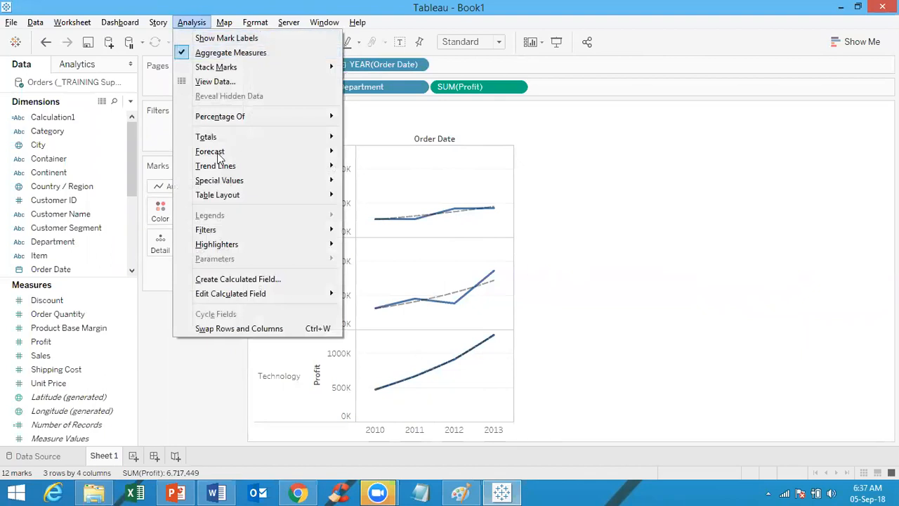
pyautogui.moveTo(227, 170)
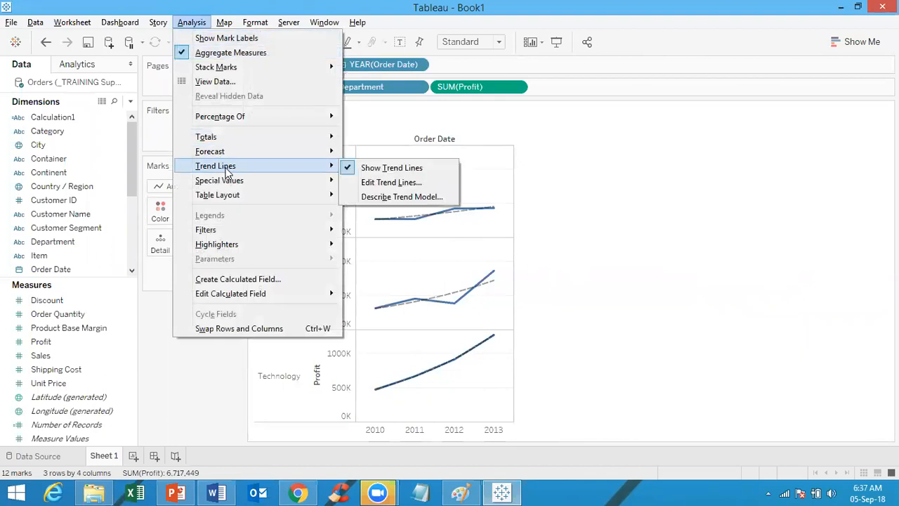
pyautogui.click(618, 192)
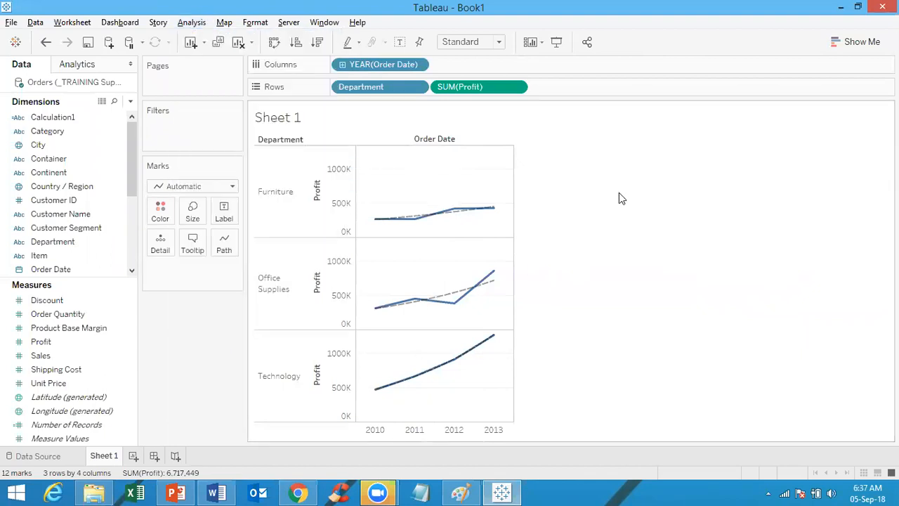
# Step: Browse the Trend Lines options in the chart's context menu and the Analysis and Map menus
pyautogui.rightClick(466, 190)
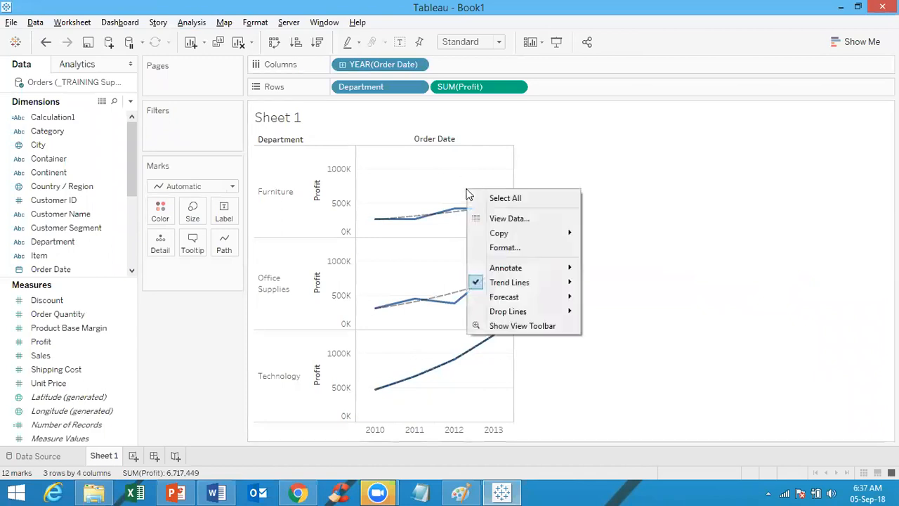
pyautogui.moveTo(528, 283)
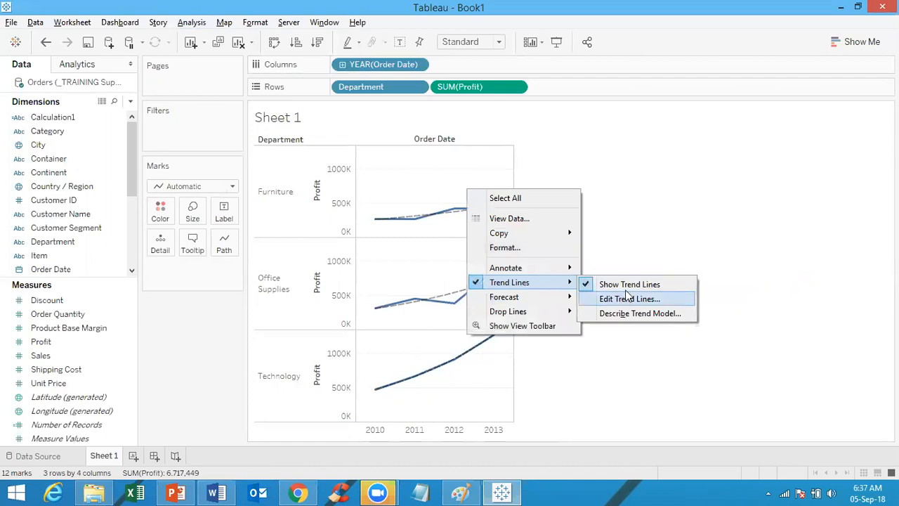
pyautogui.click(640, 194)
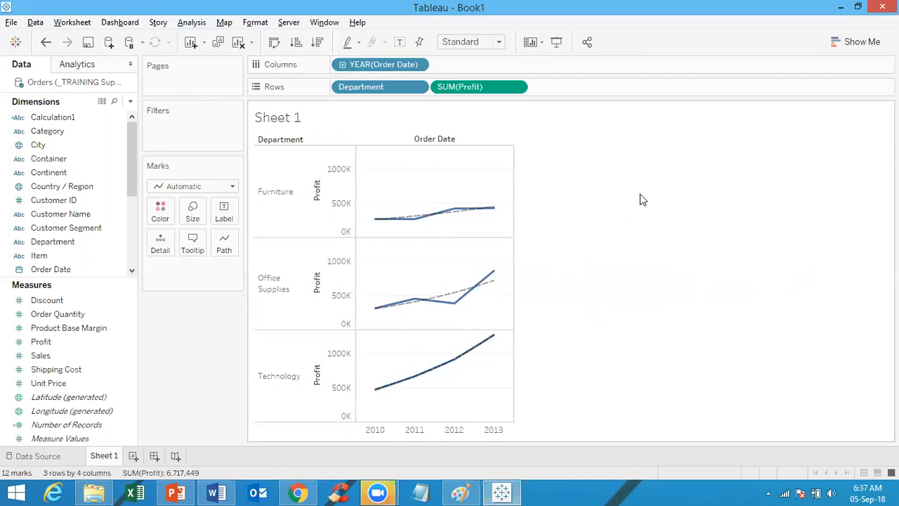
pyautogui.click(192, 22)
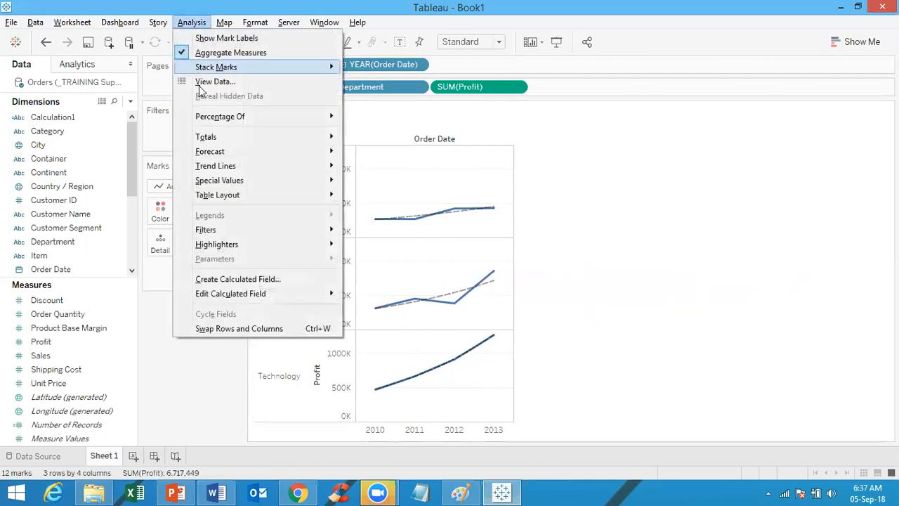
pyautogui.moveTo(216, 168)
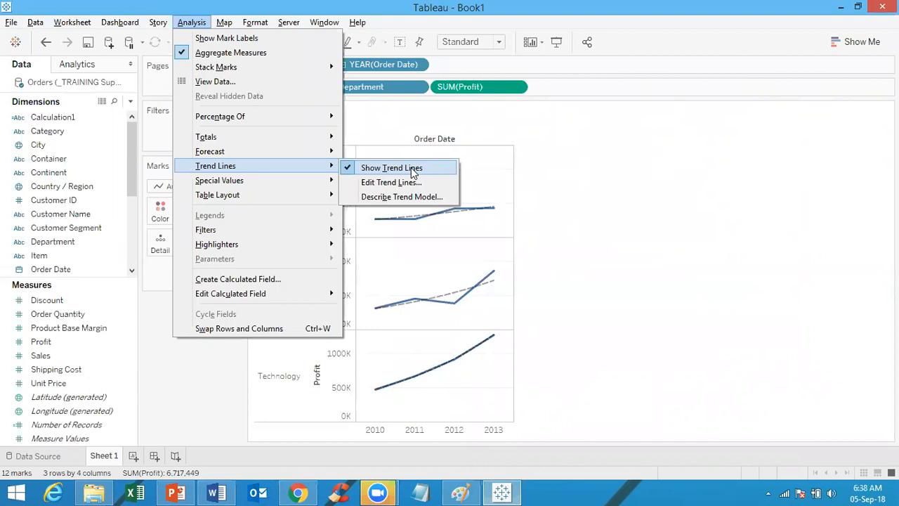
pyautogui.click(668, 189)
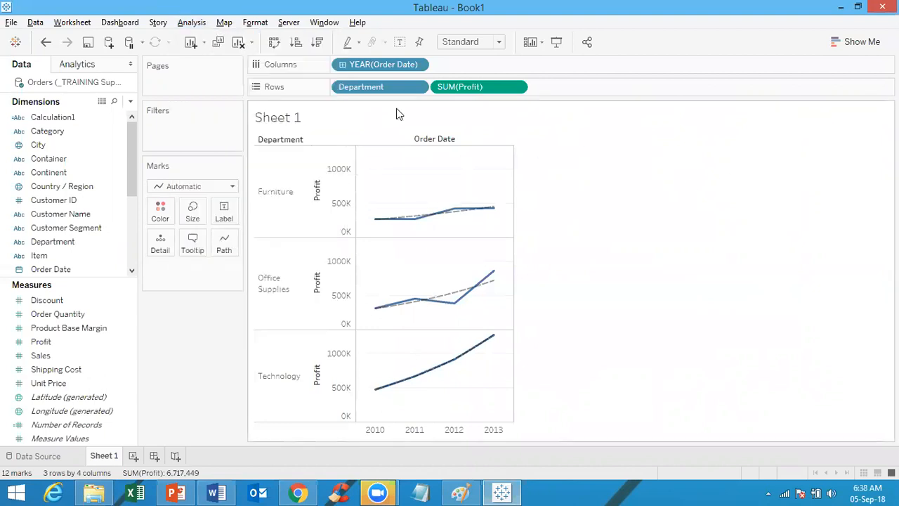
pyautogui.click(193, 23)
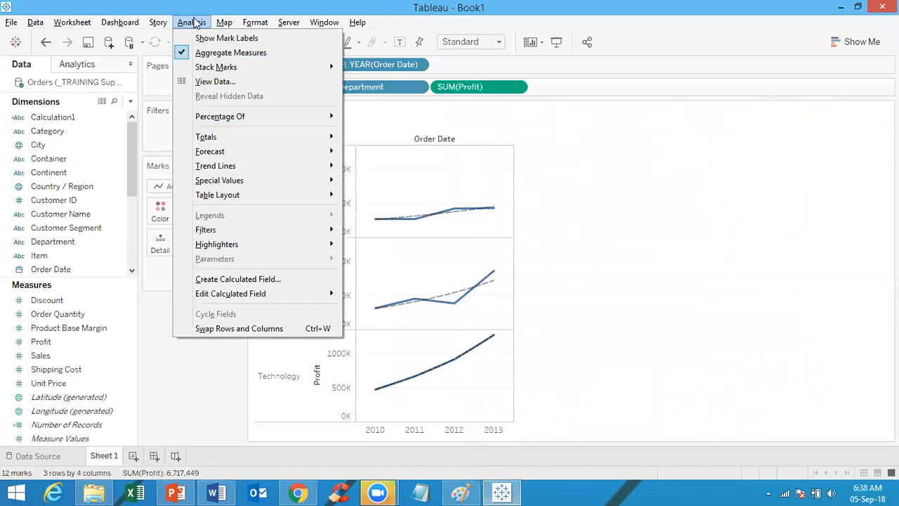
pyautogui.click(225, 22)
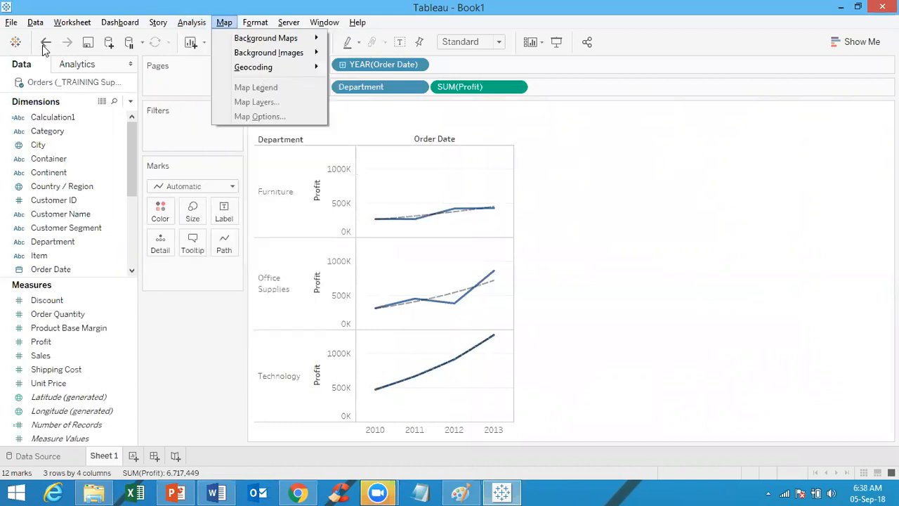
# Step: Show the Analytics pane and remove Department from Rows, leaving one yearly profit line with its trend
pyautogui.click(78, 65)
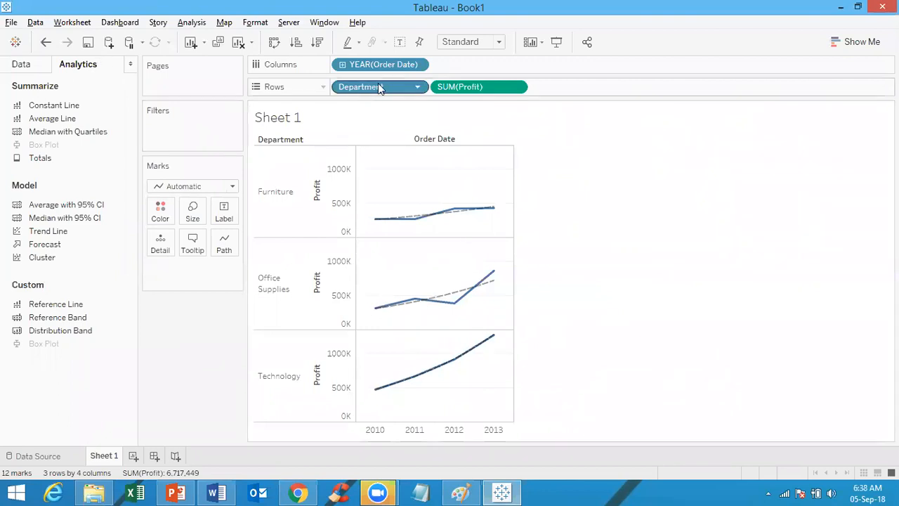
pyautogui.moveTo(379, 87); pyautogui.dragTo(483, 304)
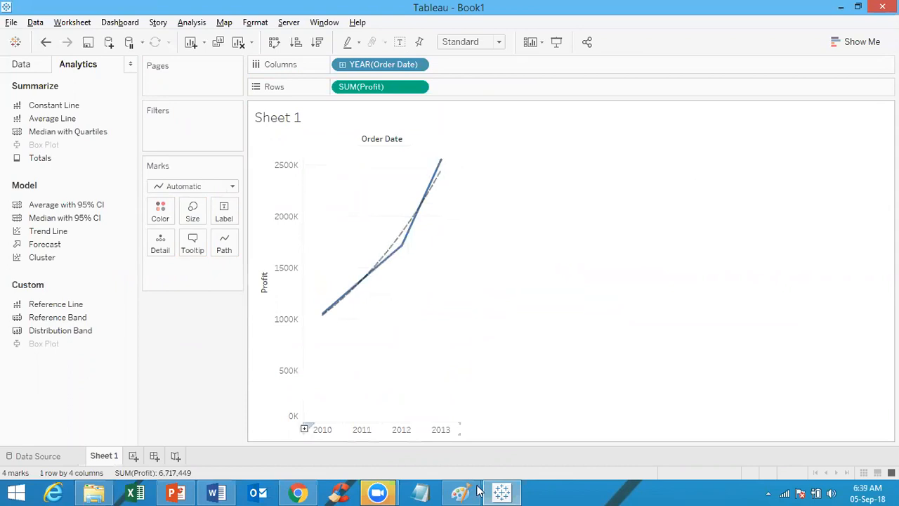
pyautogui.moveTo(400, 241)
pyautogui.moveTo(445, 185)
pyautogui.moveTo(350, 290)
pyautogui.moveTo(397, 253)
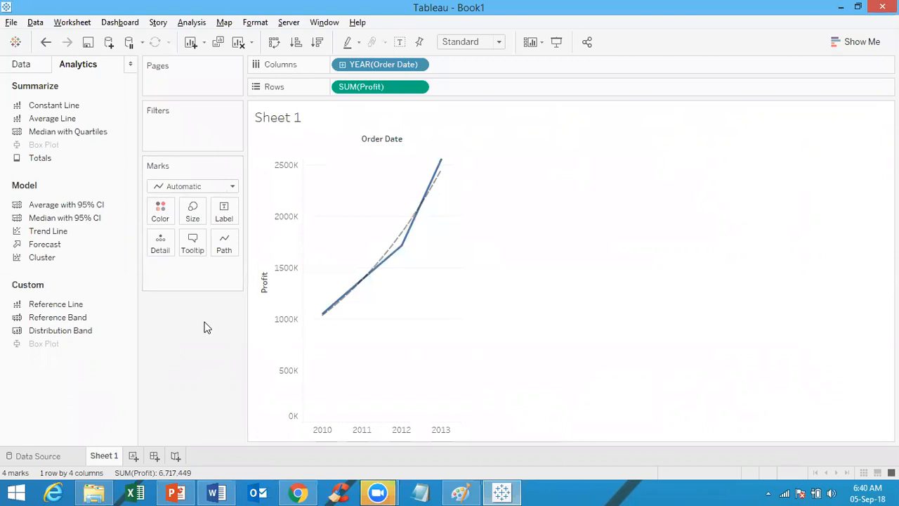
# Step: Create a blank Sheet 2 and start a new calculated field named Calculation2
pyautogui.click(133, 455)
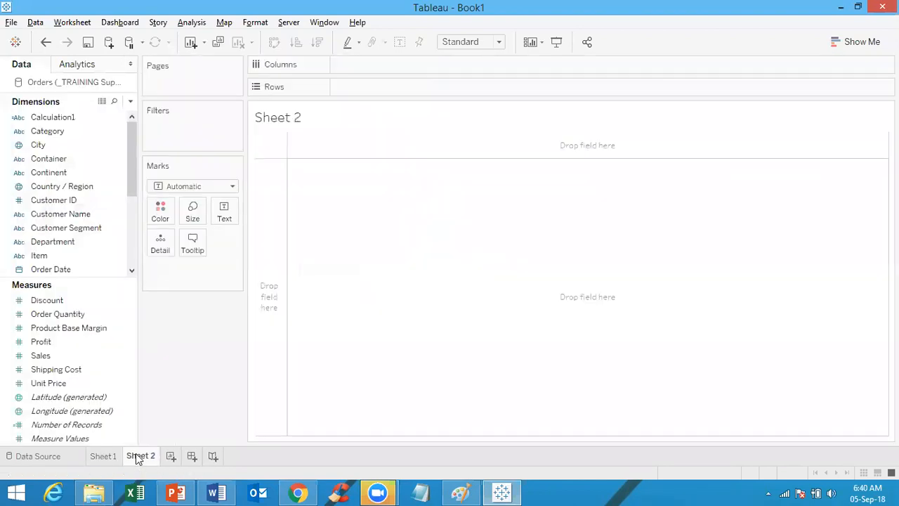
pyautogui.click(130, 101)
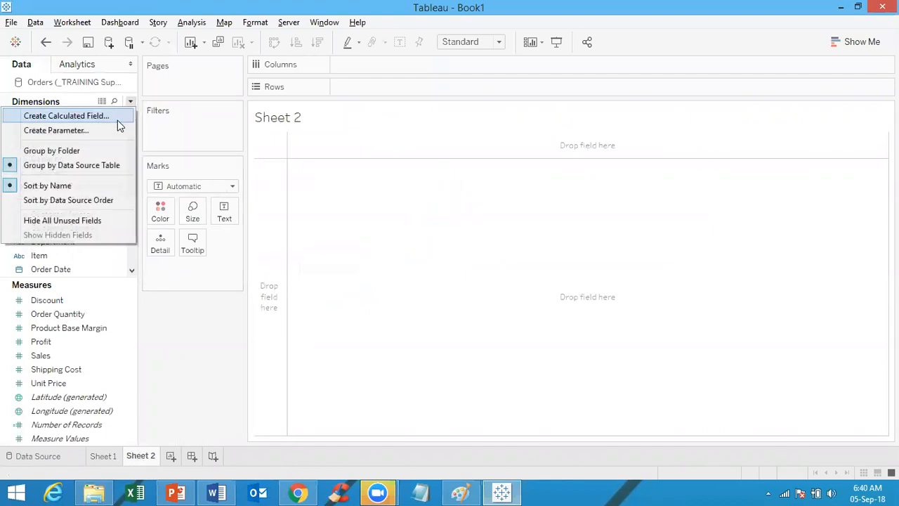
pyautogui.click(117, 122)
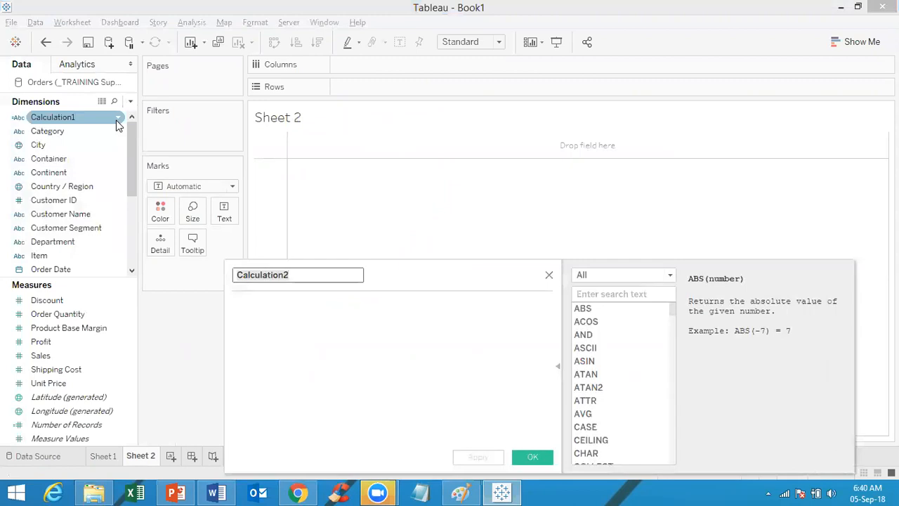
# Step: Filter the function list with 'reg' and view REGEXP_EXTRACT's syntax and example
pyautogui.click(614, 294)
pyautogui.write('reg')
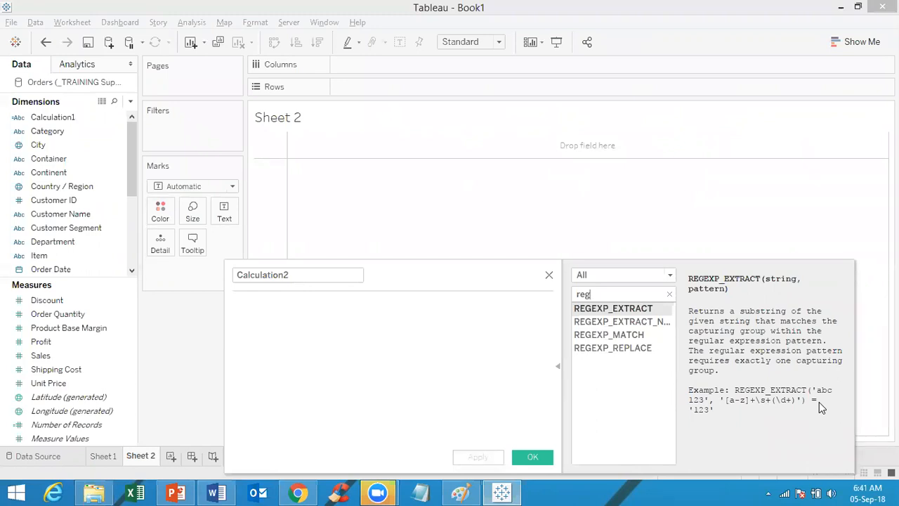
pyautogui.click(63, 131)
# Step: In Paint, type the note 'REGEX: Regular EXpressions' below the trend-line notes, fixing typos
pyautogui.click(466, 492)
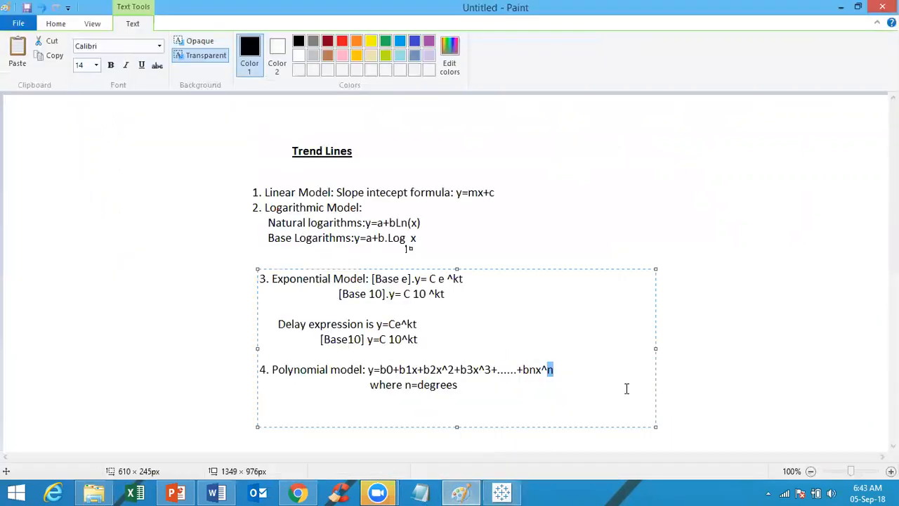
pyautogui.click(794, 367)
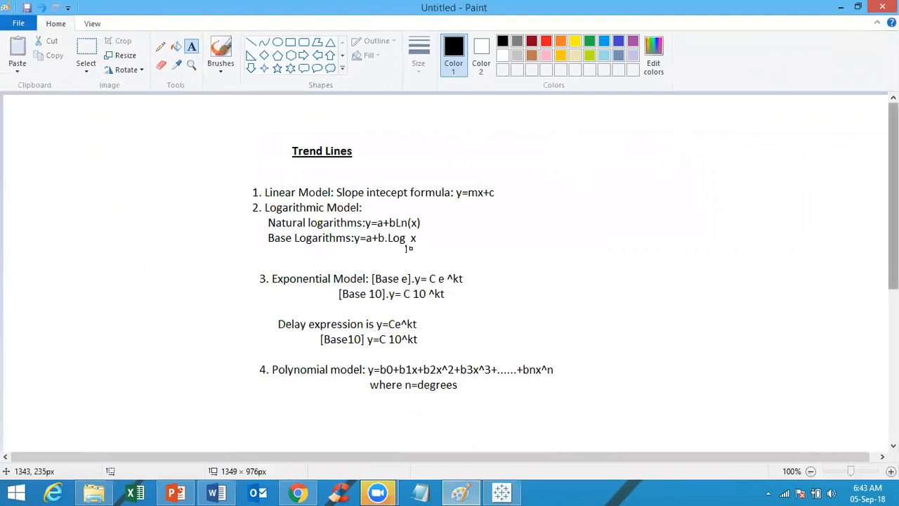
pyautogui.scroll(-5, 446, 274)
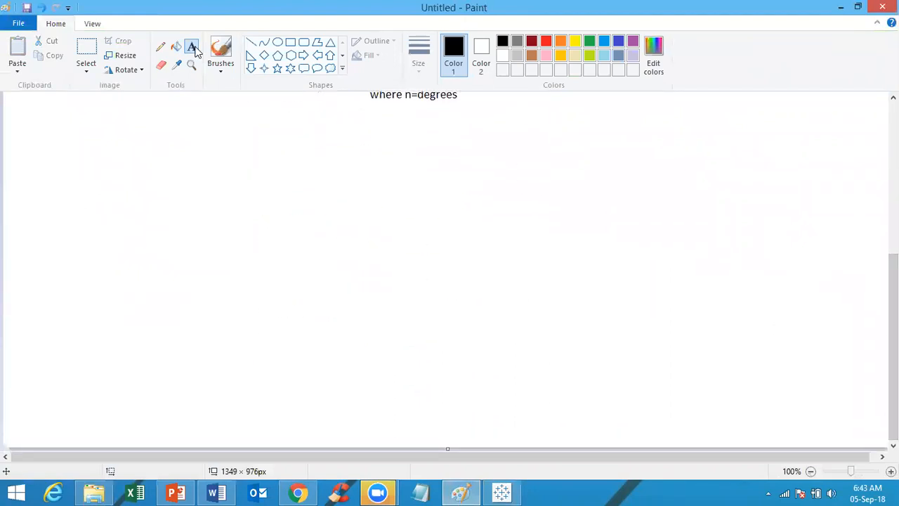
pyautogui.click(212, 152)
pyautogui.write('RE')
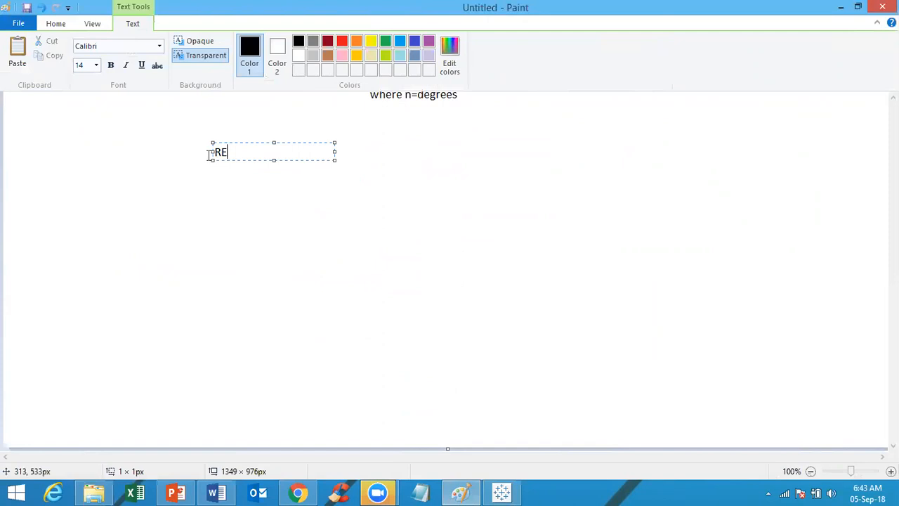
pyautogui.write('GR')
pyautogui.press('BackSpace')
pyautogui.write('EX: REgular ')
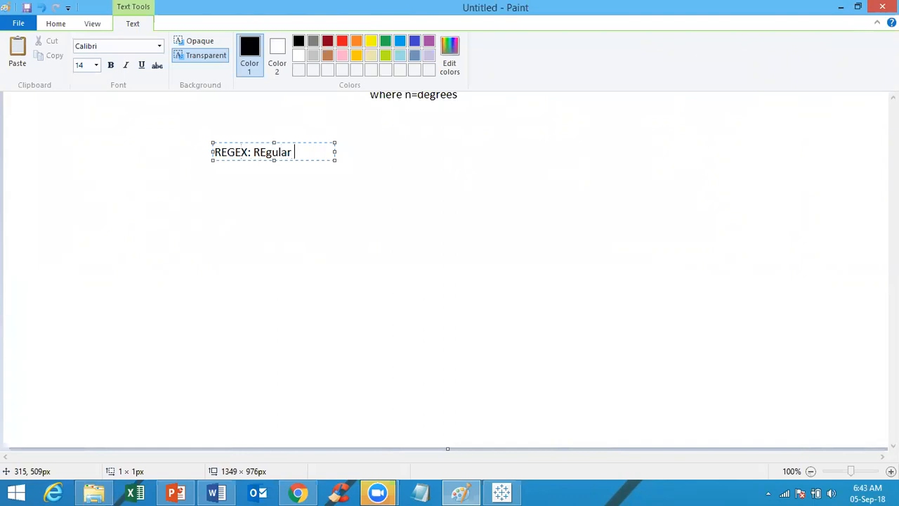
pyautogui.write('EXpressions')
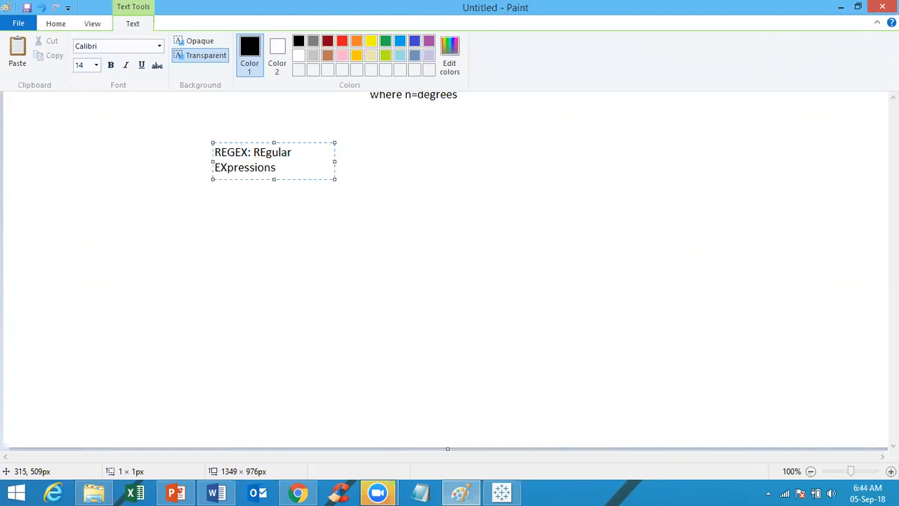
pyautogui.click(260, 152)
pyautogui.press('Delete')
pyautogui.write('e')
pyautogui.moveTo(334, 162); pyautogui.dragTo(425, 162)
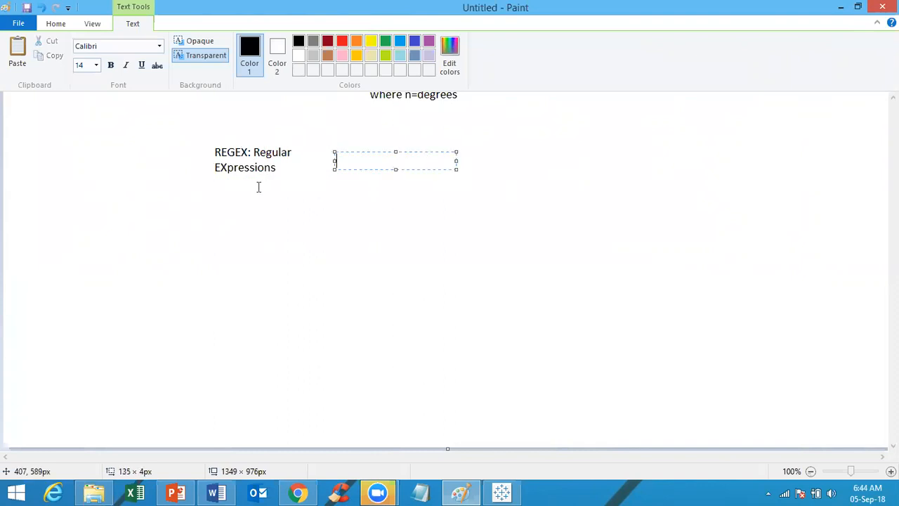
pyautogui.click(367, 229)
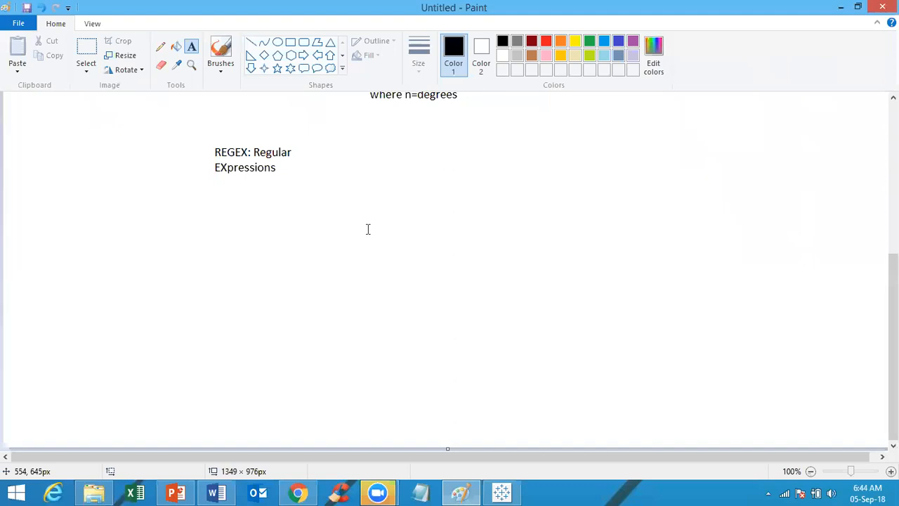
# Step: Type the entries '\s : Space' and '\w : Any Alphanumeric Character'
pyautogui.click(222, 187)
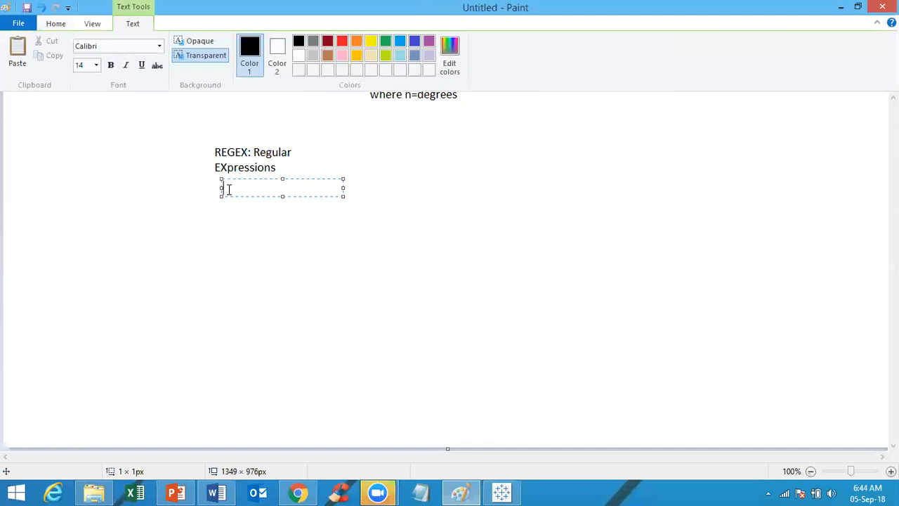
pyautogui.write('\\s')
pyautogui.write(':')
pyautogui.press('BackSpace')
pyautogui.write(': SD')
pyautogui.press('BackSpace')
pyautogui.write('pace')
pyautogui.press('Return')
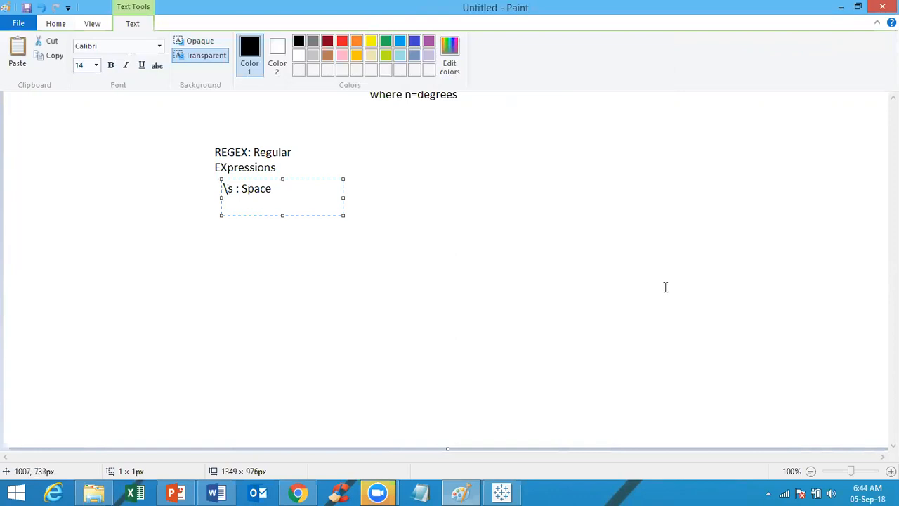
pyautogui.write('\\w : Any Ap')
pyautogui.press('BackSpace')
pyautogui.write('lpha')
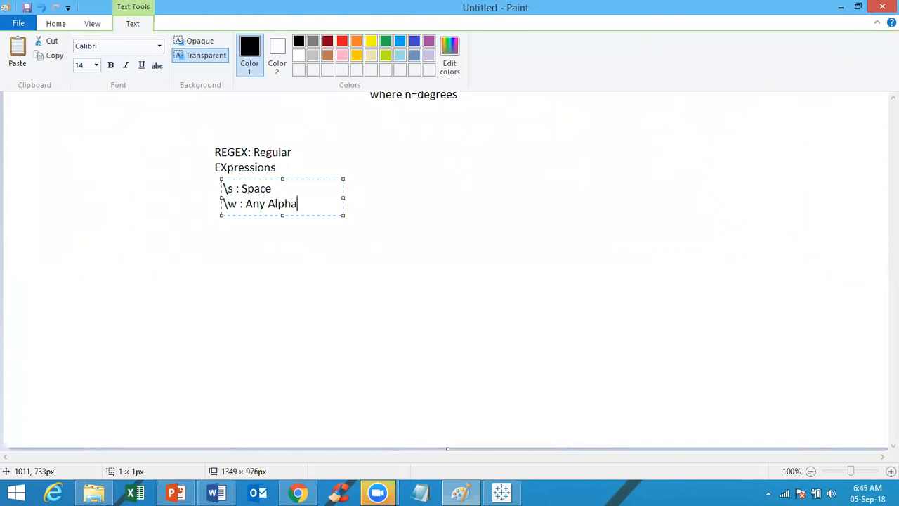
pyautogui.write('numeric Character')
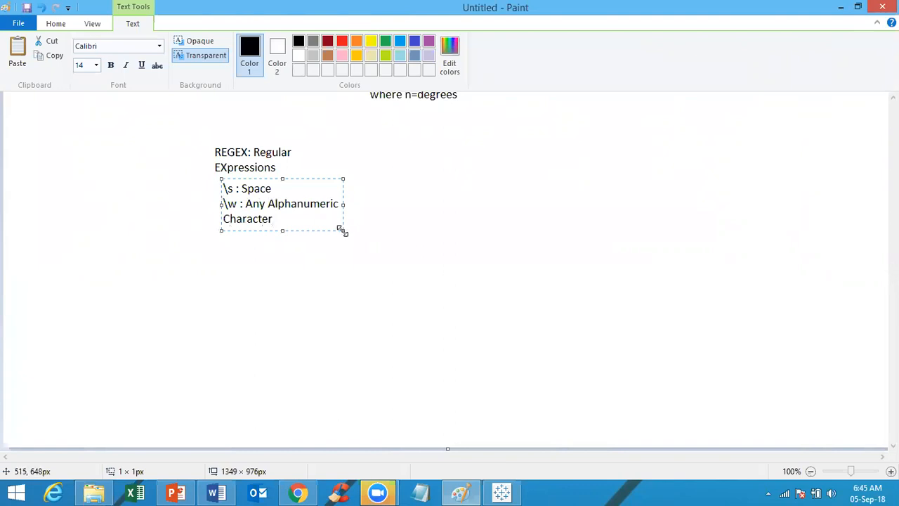
# Step: Widen the text box and add '\d : [0-9] Any digit from 0 to 9'
pyautogui.moveTo(342, 230); pyautogui.dragTo(466, 261)
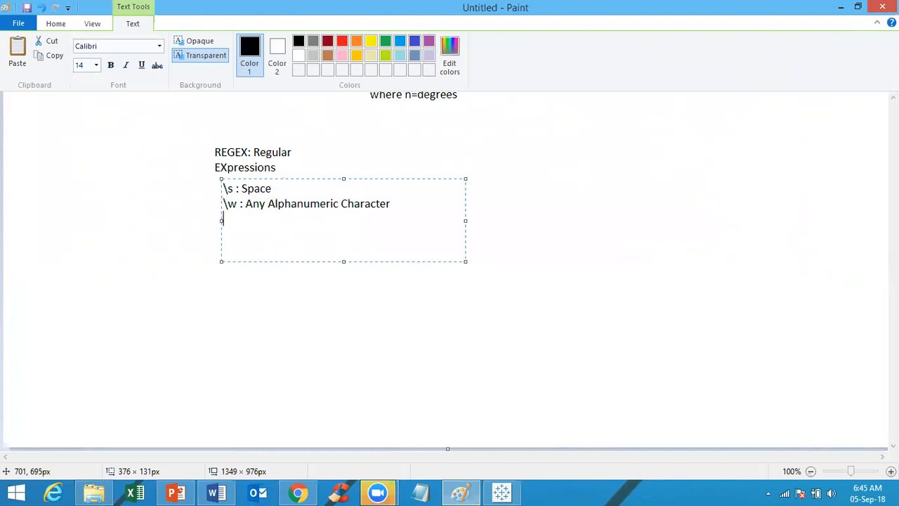
pyautogui.write('\\d :')
pyautogui.write('[0-9]')
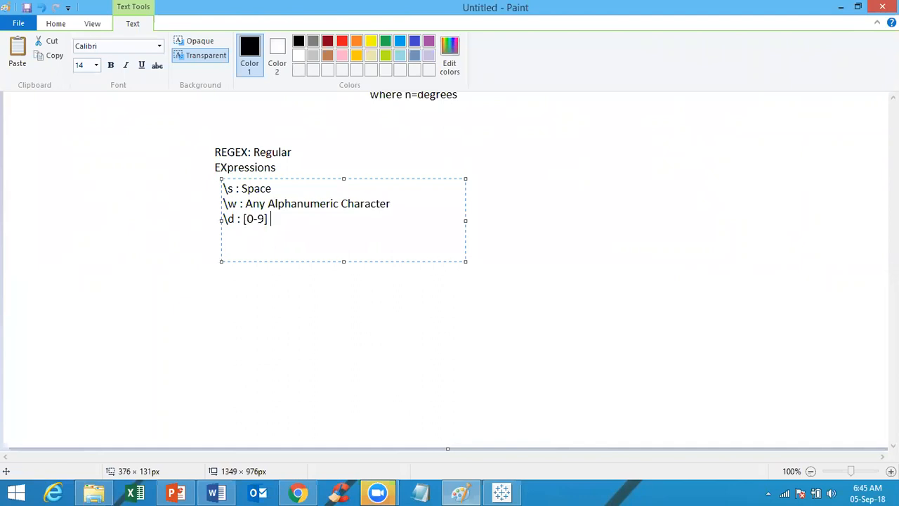
pyautogui.write(' Any digit from ')
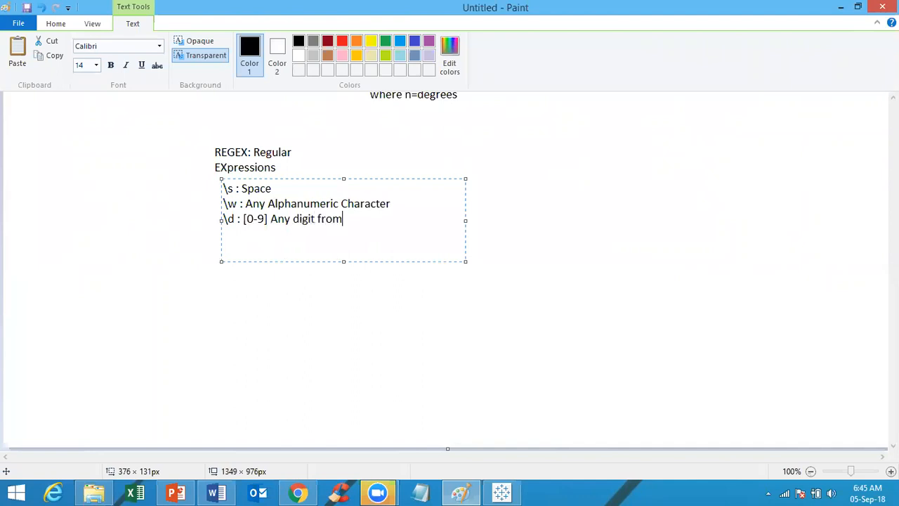
pyautogui.write('0 to 9')
pyautogui.press('Return')
# Step: Add the entries '. : Any special character ex. /,: etc' and '\. Line end (.)'
pyautogui.write('.')
pyautogui.write(':')
pyautogui.write('Any')
pyautogui.write('special ')
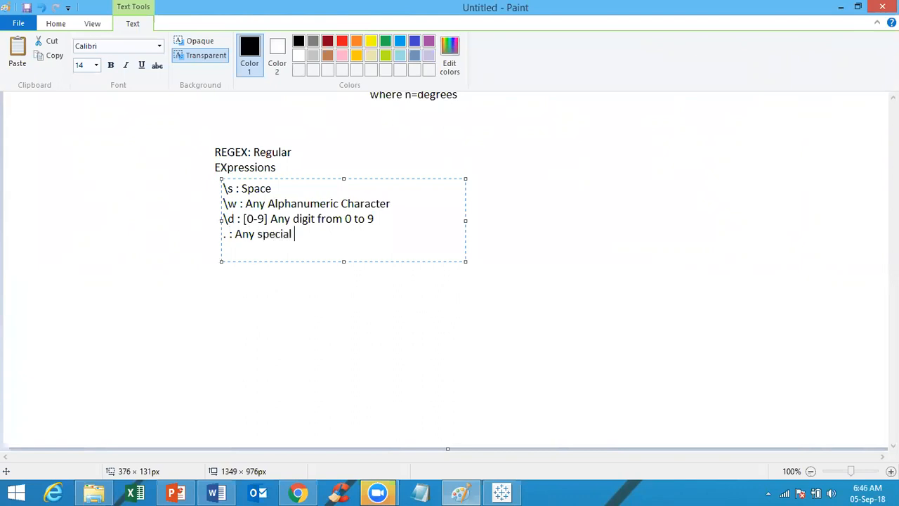
pyautogui.write('character ex. /,: etc')
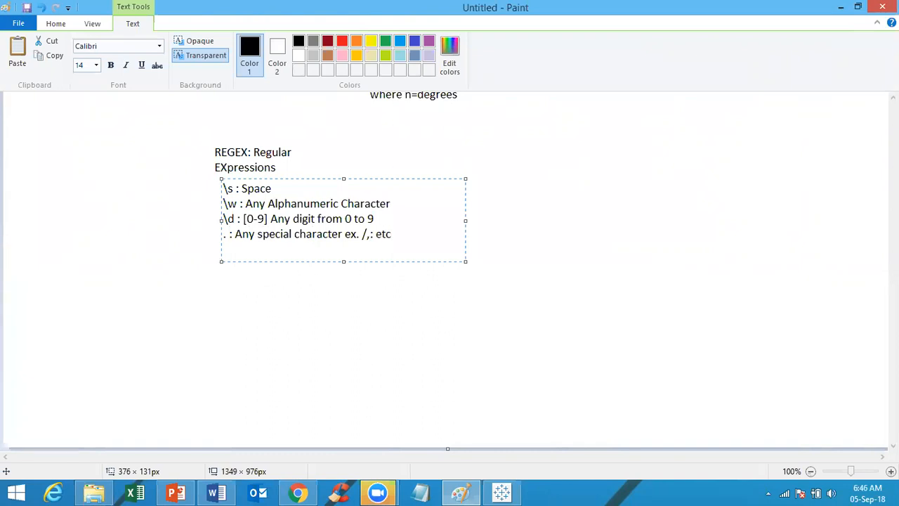
pyautogui.press('Return')
pyautogui.write('\\. Lineend')
pyautogui.press('Left')
pyautogui.press('Left')
pyautogui.press('Left')
pyautogui.press('Right')
pyautogui.press('Right')
pyautogui.press('Right')
pyautogui.write('(.)')
# Step: Insert the heading 'REGEX Basics:' above the symbol list, correcting its capitalisation
pyautogui.click(224, 188)
pyautogui.press('Return')
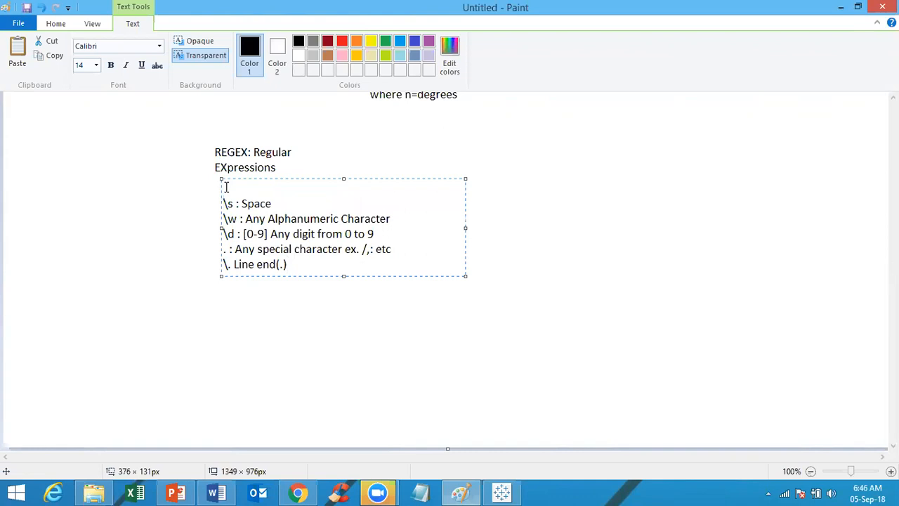
pyautogui.press('Up')
pyautogui.write('REGEX BAsics')
pyautogui.press('Left')
pyautogui.press('Left')
pyautogui.press('Left')
pyautogui.press('Left')
pyautogui.press('BackSpace')
pyautogui.write('a')
pyautogui.click(297, 190)
pyautogui.write(':')
# Step: Enlarge the text box and add empty lines below the list
pyautogui.click(347, 268)
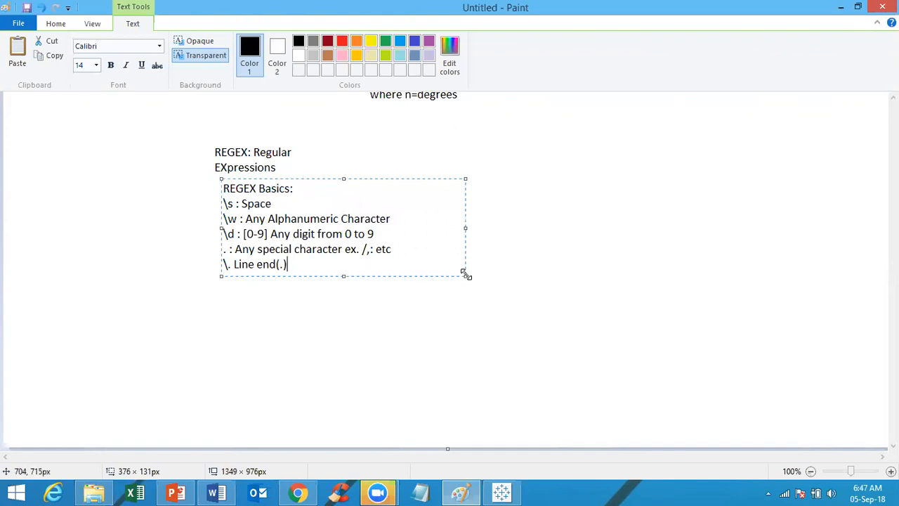
pyautogui.moveTo(464, 275); pyautogui.dragTo(647, 387)
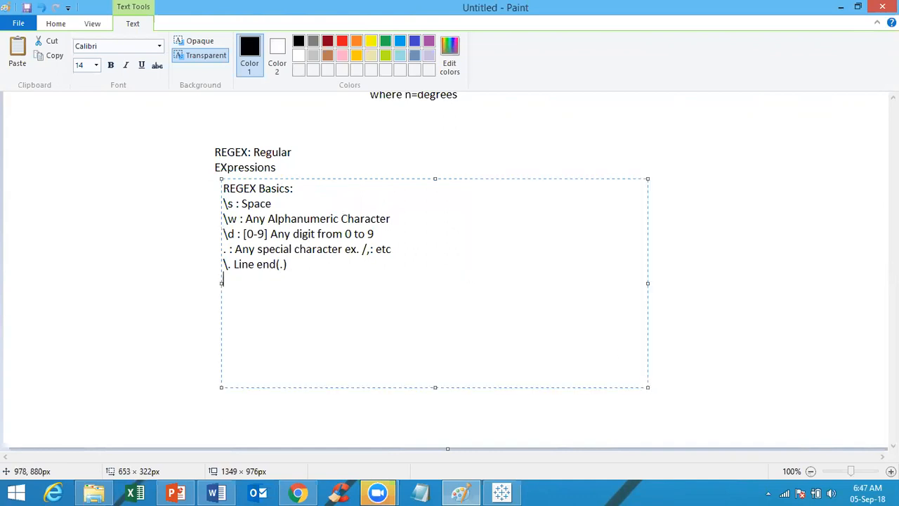
pyautogui.press('Return')
pyautogui.press('Return')
# Step: Add a 'Repetitions:' subheading with the entry '+ : 1 (or) more repetitions'
pyautogui.press('BackSpace')
pyautogui.write('Repetitions:')
pyautogui.press('Return')
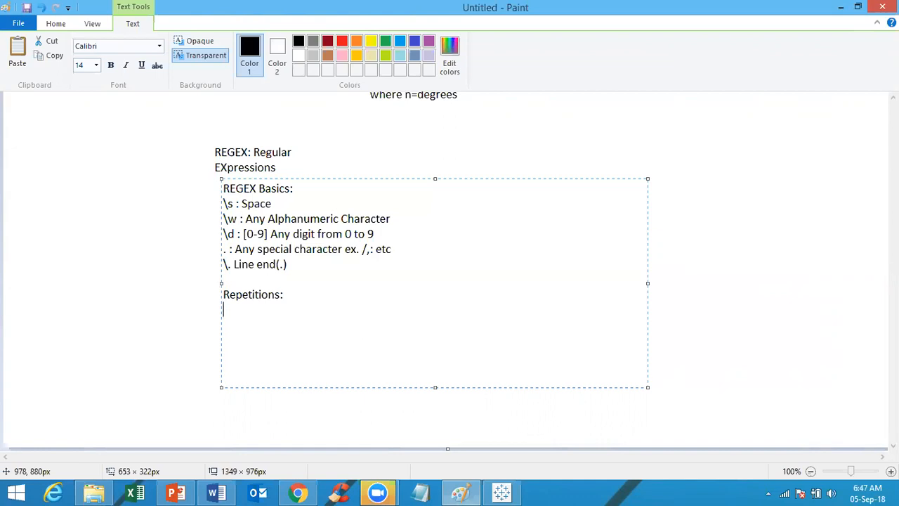
pyautogui.write('+')
pyautogui.write(' : ')
pyautogui.write('1')
pyautogui.write(' 9')
pyautogui.write('or0')
pyautogui.press('BackSpace')
pyautogui.press('BackSpace')
pyautogui.press('BackSpace')
pyautogui.press('BackSpace')
pyautogui.write('(or) more repetitions')
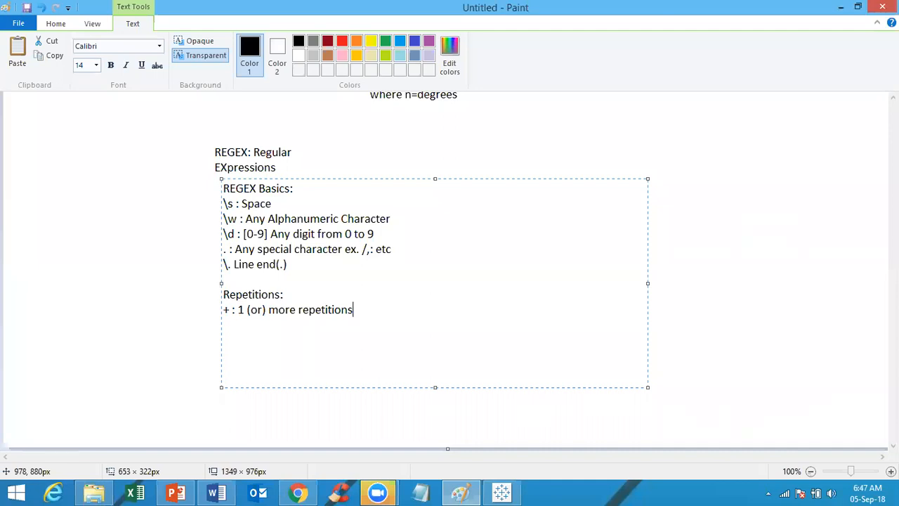
# Step: Add '* : 0 (or) more repetitions', copying the wording from the + line
pyautogui.press('Return')
pyautogui.write('* : 0')
pyautogui.moveTo(354, 311); pyautogui.dragTo(246, 309)
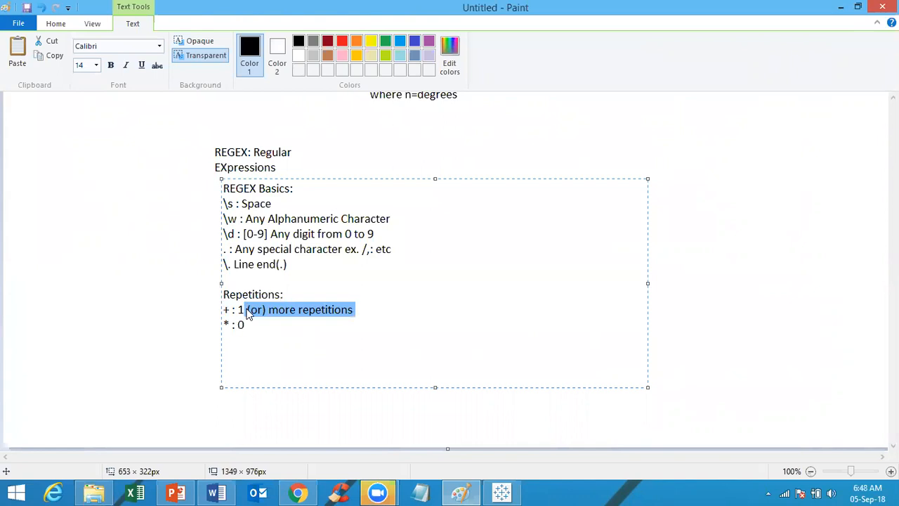
pyautogui.hotkey('ctrl', 'c')
pyautogui.click(248, 325)
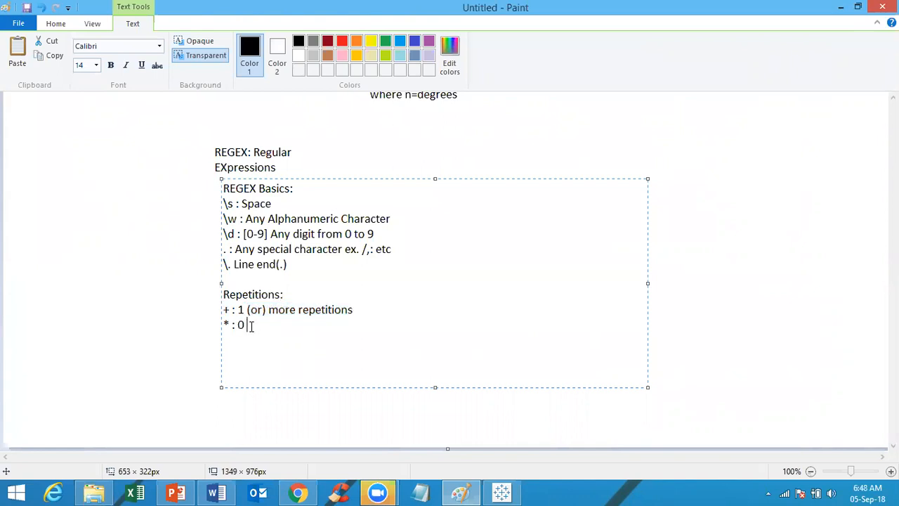
pyautogui.hotkey('ctrl', 'v')
pyautogui.press('Return')
pyautogui.click(372, 324)
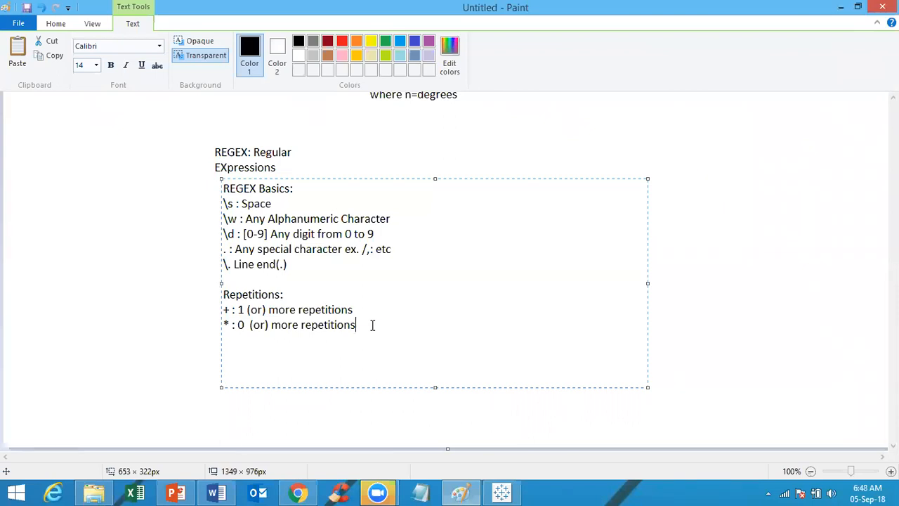
pyautogui.press('Return')
pyautogui.click(368, 325)
# Step: Add the note '? : 0 (or) 1 repetitions' on a new line, fixing the misspelled 'repetions'
pyautogui.write('?')
pyautogui.press('Return')
pyautogui.press('BackSpace')
pyautogui.press('Return')
pyautogui.write('?')
pyautogui.write(': 0 (or')
pyautogui.press('Return')
pyautogui.write(')')
pyautogui.press('BackSpace')
pyautogui.press('BackSpace')
pyautogui.write(') 1 repetions')
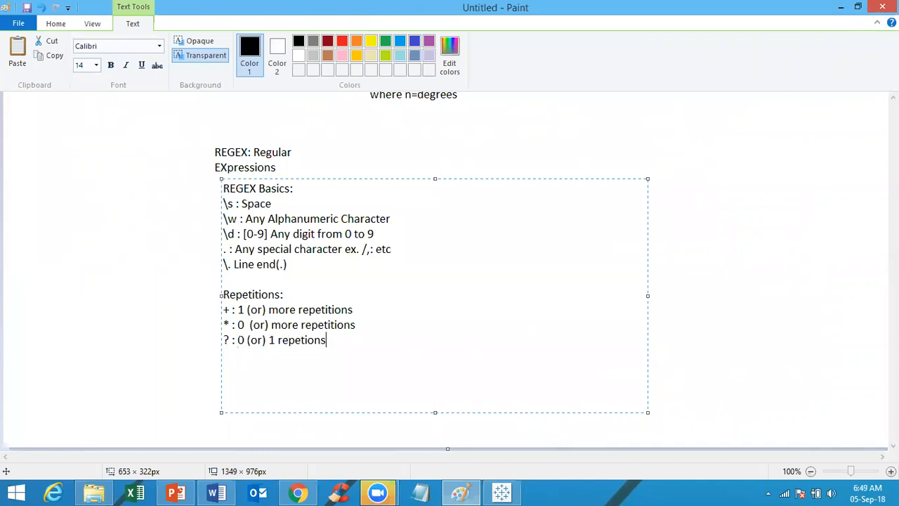
pyautogui.press('Left')
pyautogui.press('Left')
pyautogui.press('Left')
pyautogui.press('Left')
pyautogui.press('Left')
pyautogui.write('ti')
# Step: Add the note '- : Indicates a range' on a new line below the ? entry
pyautogui.click(353, 344)
pyautogui.press('Return')
pyautogui.write('- : Indicates a range')
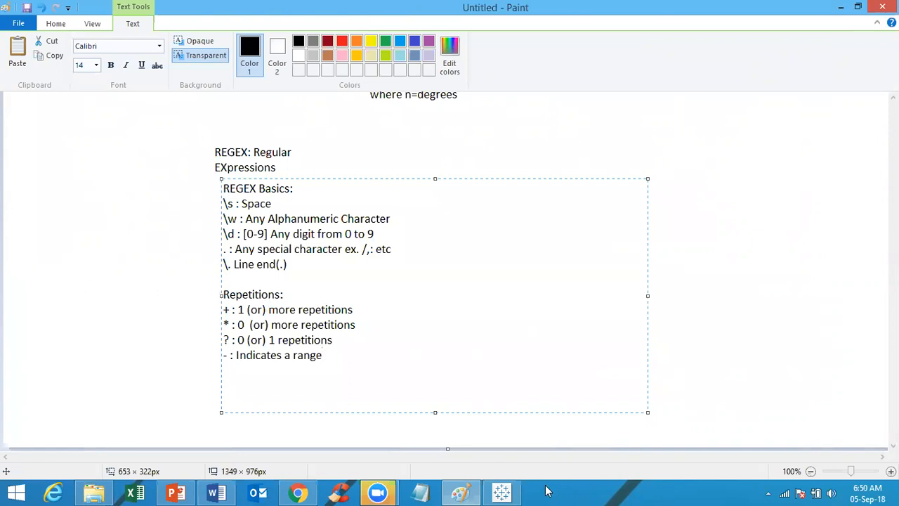
# Step: Insert REGEXP_EXTRACT from the function list into the Calculation2 formula, then return to Paint
pyautogui.click(502, 492)
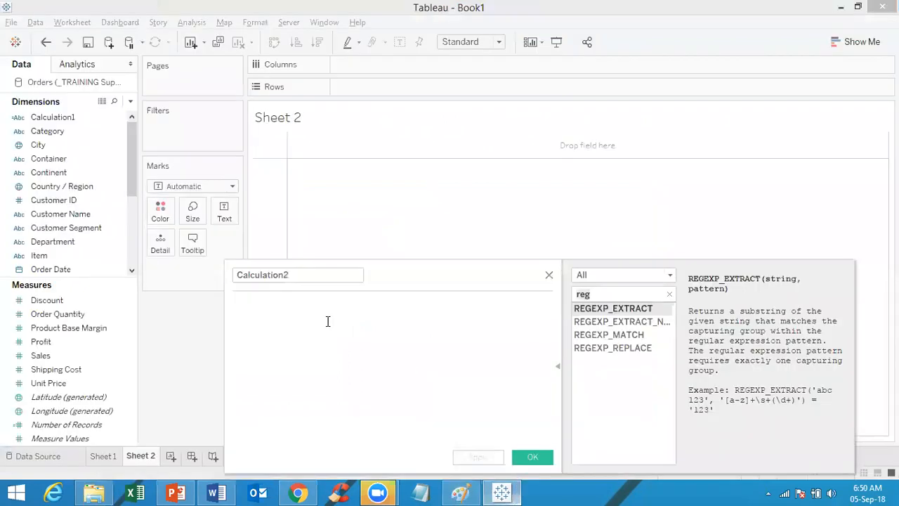
pyautogui.doubleClick(638, 313)
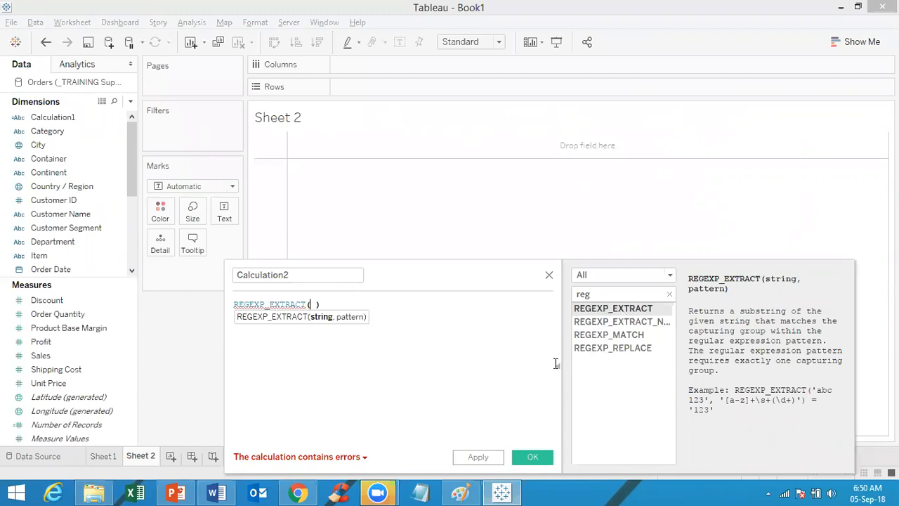
pyautogui.click(468, 492)
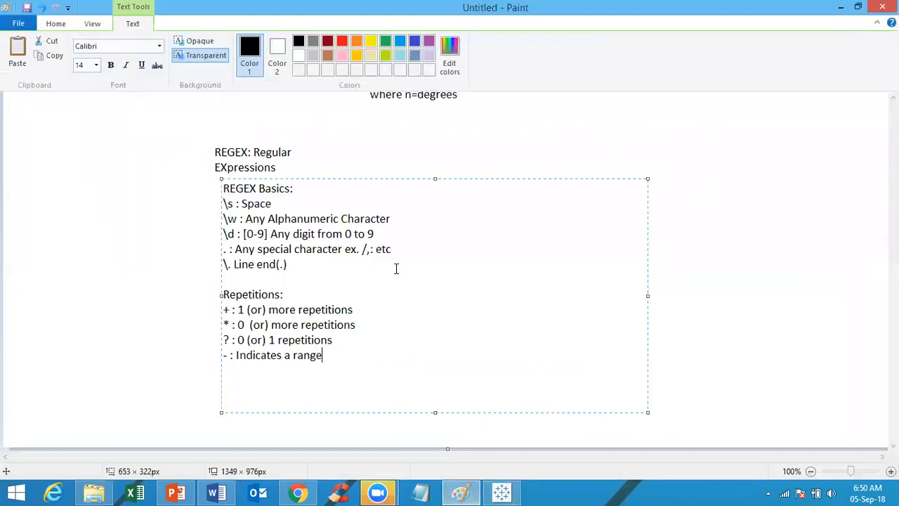
# Step: Bring Tableau's Calculation2 editor with the empty REGEXP_EXTRACT( ) call back to the front
pyautogui.click(503, 491)
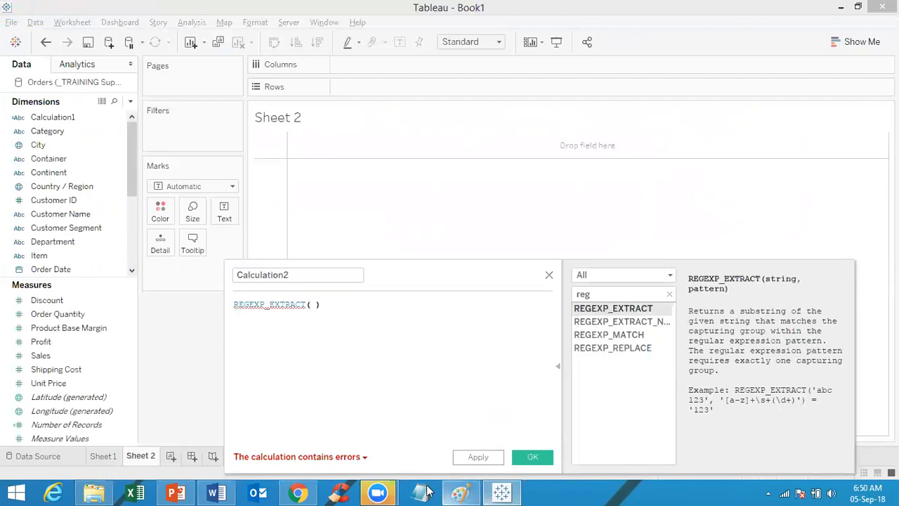
# Step: Switch back to the Paint regex notes ending with the range entry
pyautogui.click(458, 492)
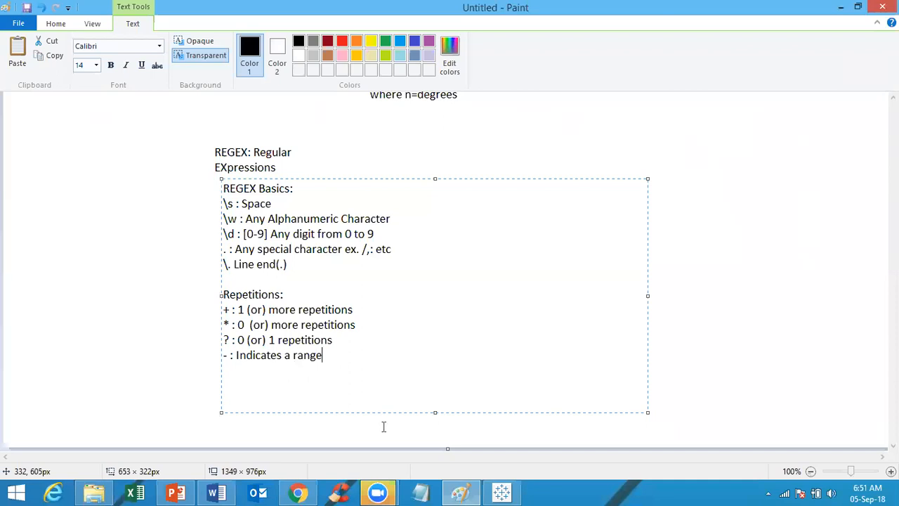
# Step: Add an empty '()' pair on a new line below the range note, then switch to Tableau
pyautogui.press('Return')
pyautogui.press('Return')
pyautogui.write('()')
pyautogui.press('Left')
pyautogui.click(501, 492)
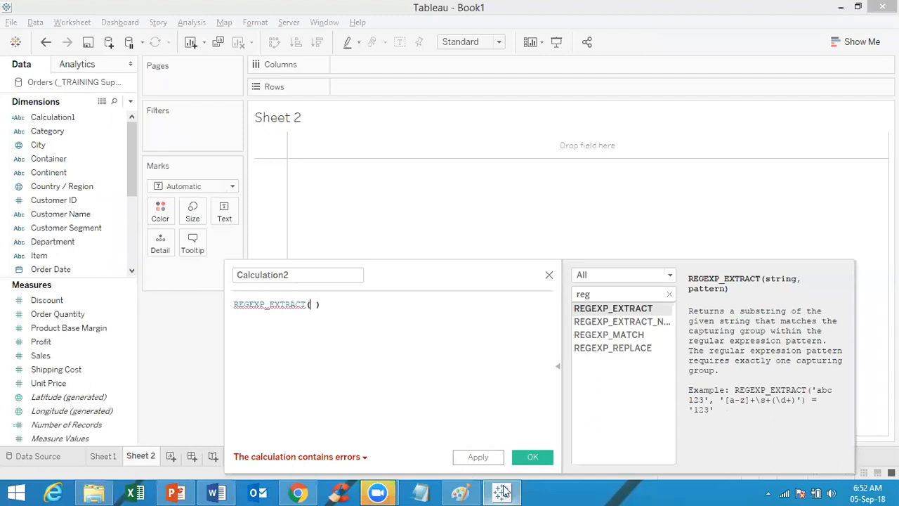
# Step: Write the range examples '( a-z)' and '[a-z]' on separate lines in the Paint notes
pyautogui.click(459, 492)
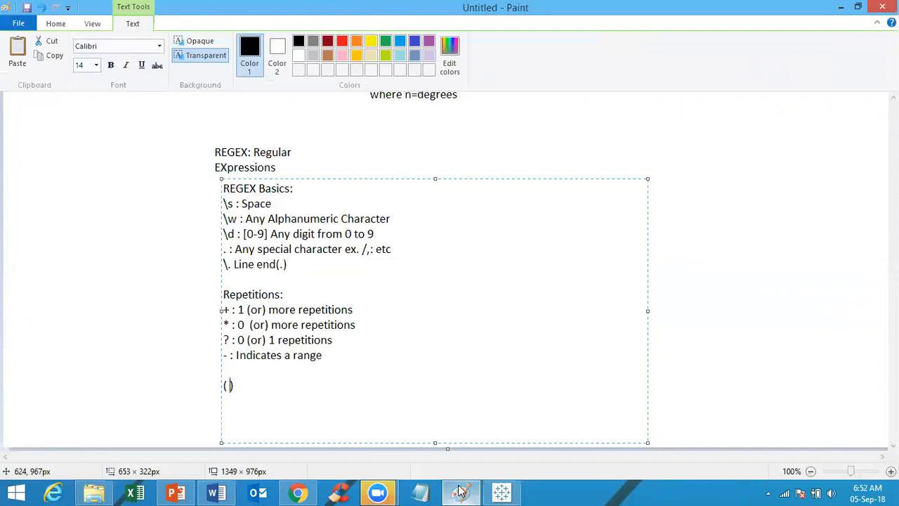
pyautogui.write('a-z')
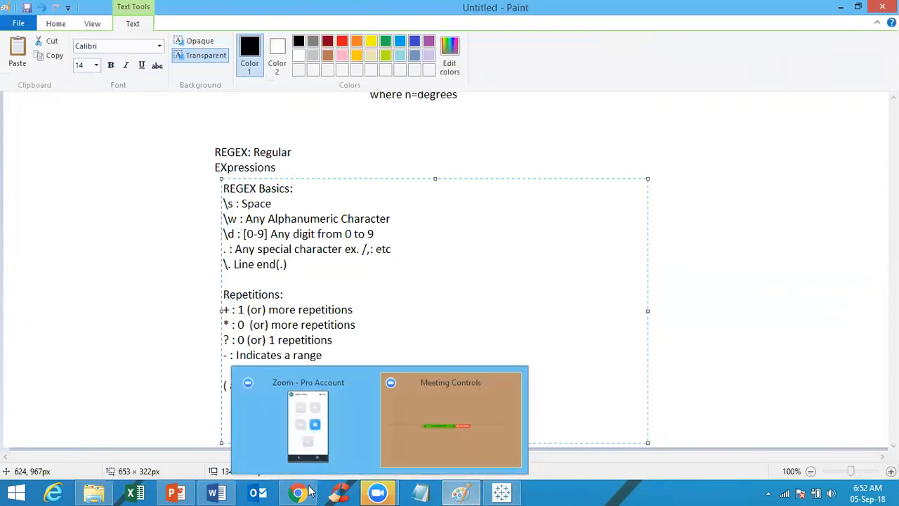
pyautogui.click(287, 390)
pyautogui.press('Return')
pyautogui.write('[a')
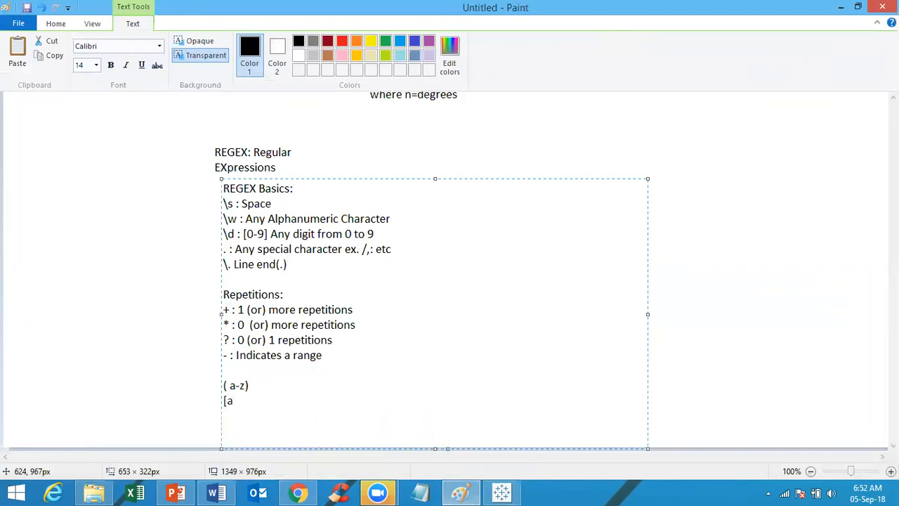
pyautogui.write('-z]')
# Step: Enter 'tab' as the quoted string argument inside Calculation2's REGEXP_EXTRACT call
pyautogui.click(501, 492)
pyautogui.click(312, 304)
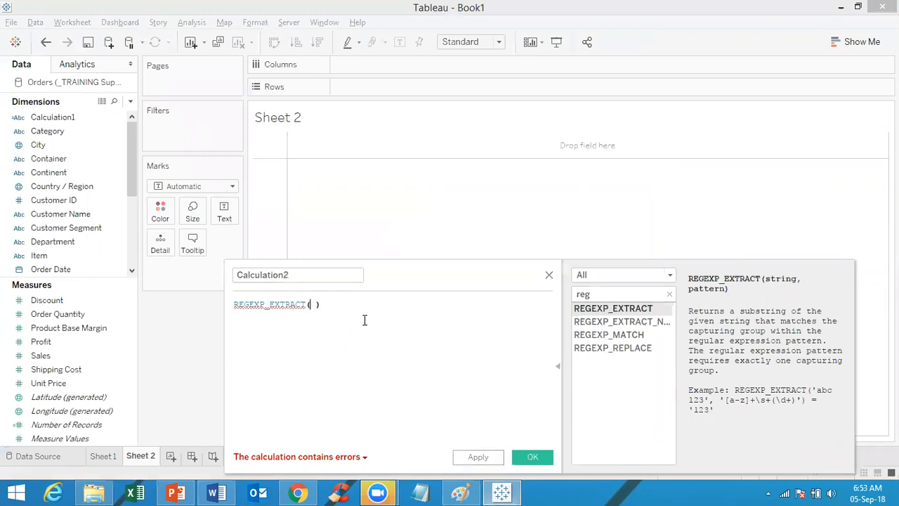
pyautogui.write('ta')
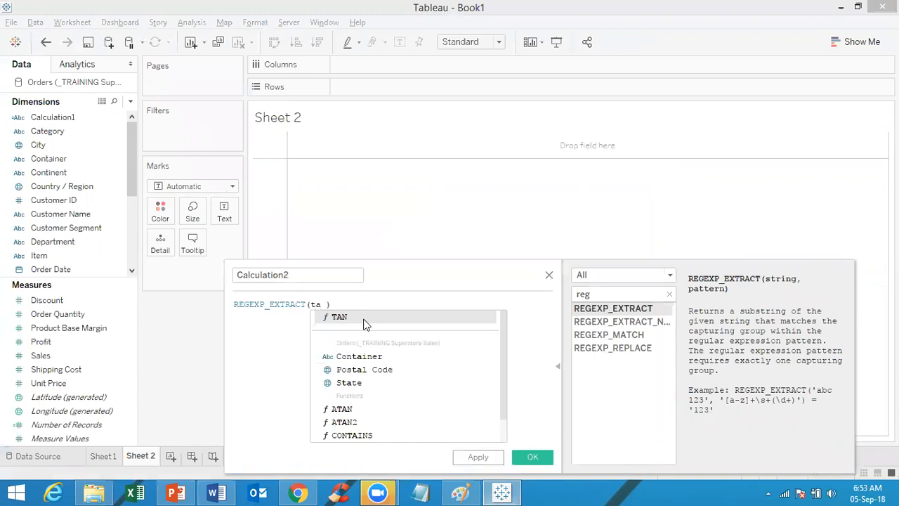
pyautogui.write('b')
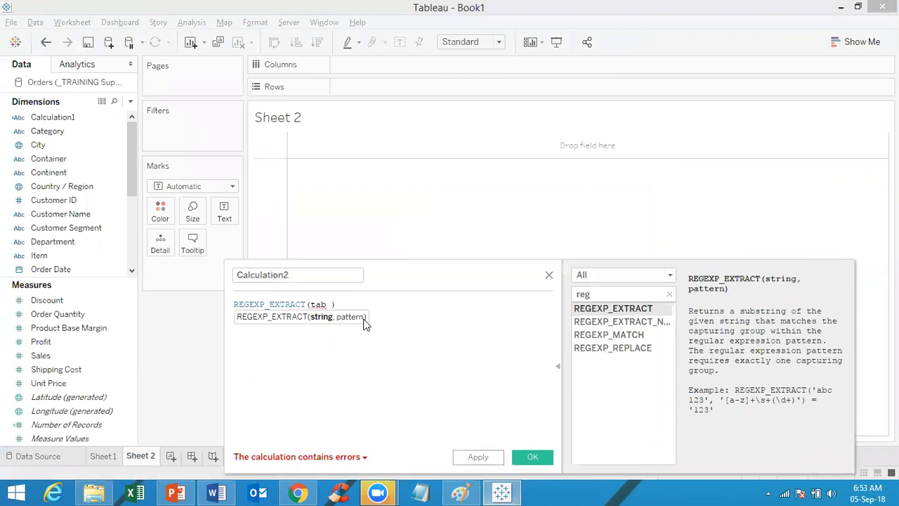
pyautogui.press('BackSpace')
pyautogui.press('Left')
pyautogui.press('Left')
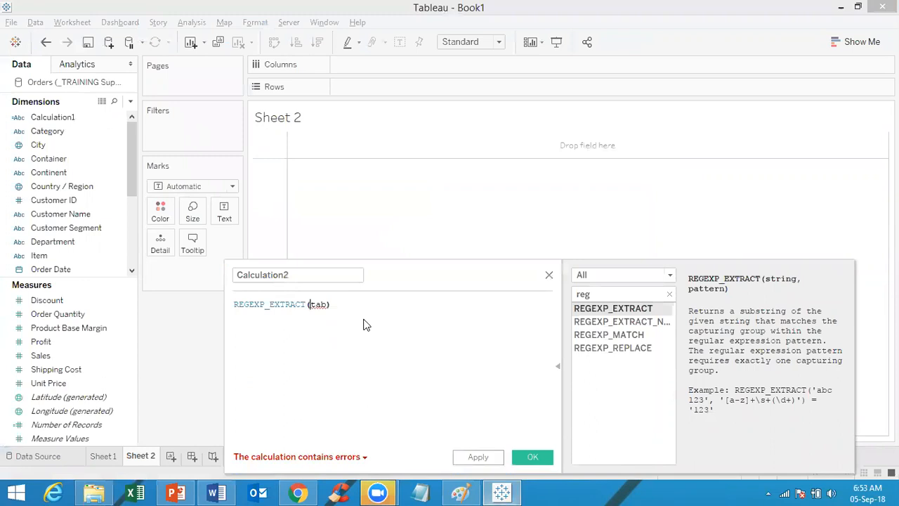
pyautogui.write("'")
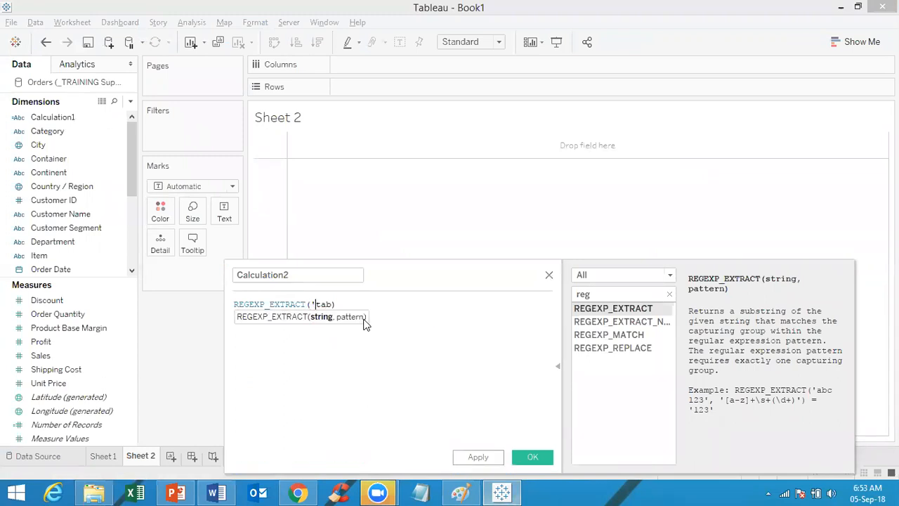
pyautogui.press('Right')
pyautogui.write("'")
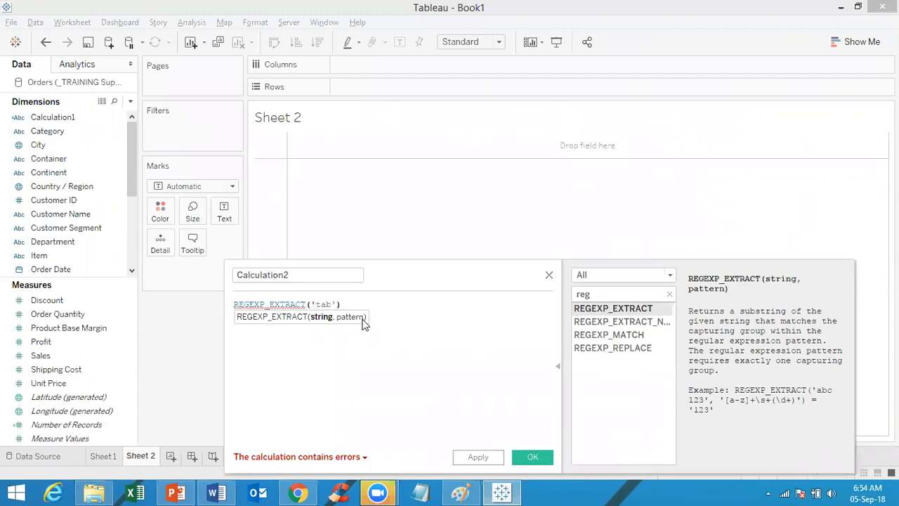
# Step: Wrap tab in parentheses so the string argument reads '(tab)'
pyautogui.click(315, 304)
pyautogui.write('(')
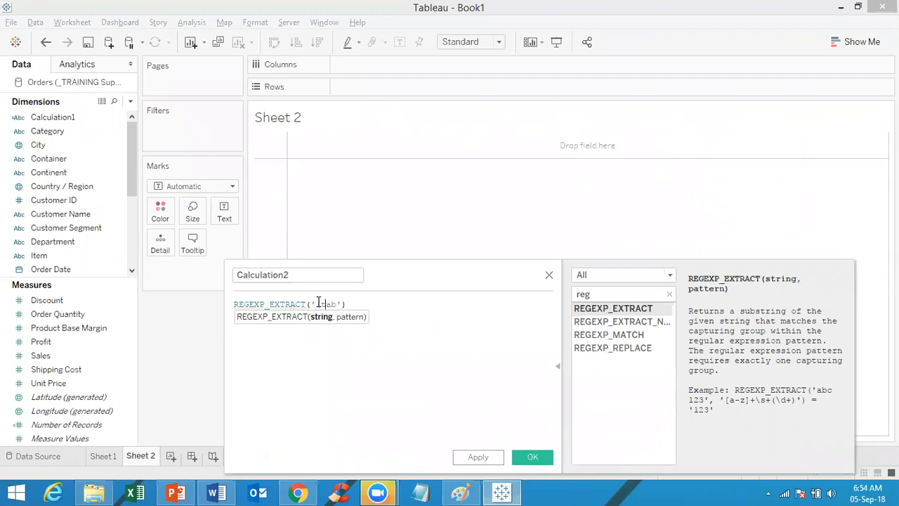
pyautogui.press('Right')
pyautogui.press('Right')
pyautogui.press('Right')
pyautogui.press('Right')
pyautogui.press('Left')
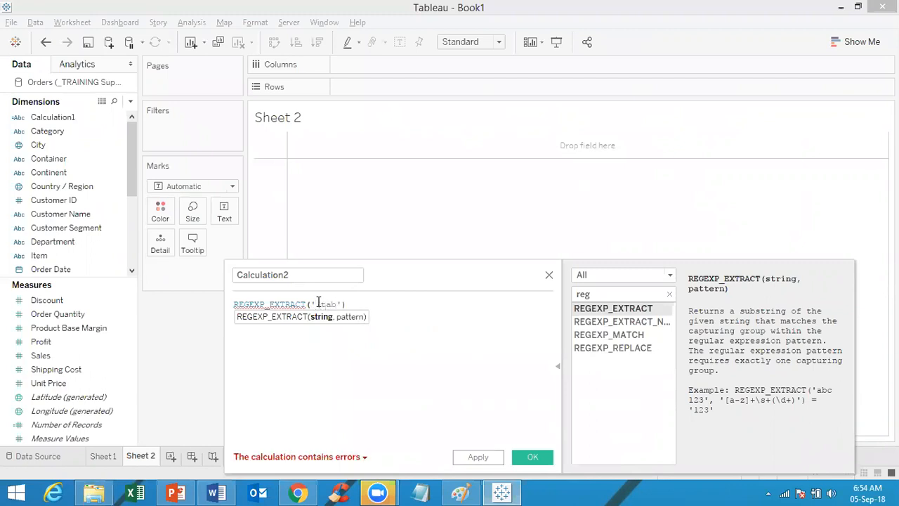
pyautogui.write(')')
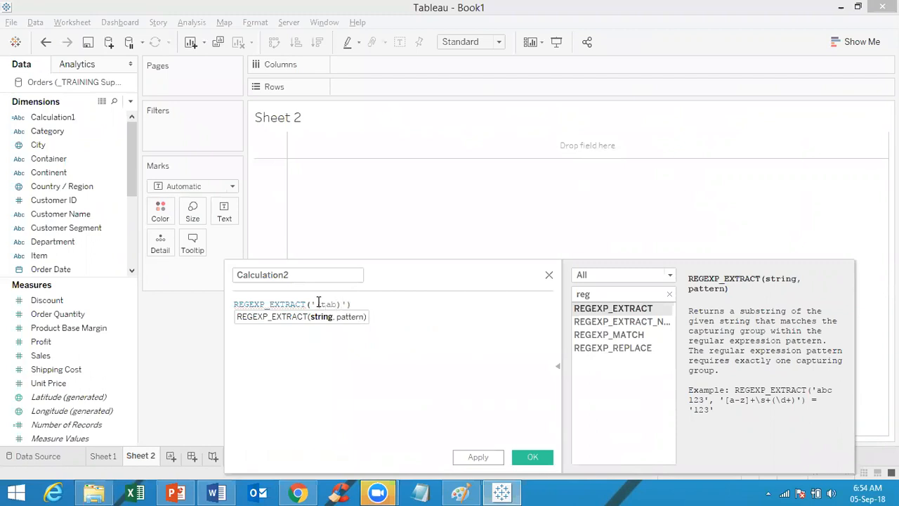
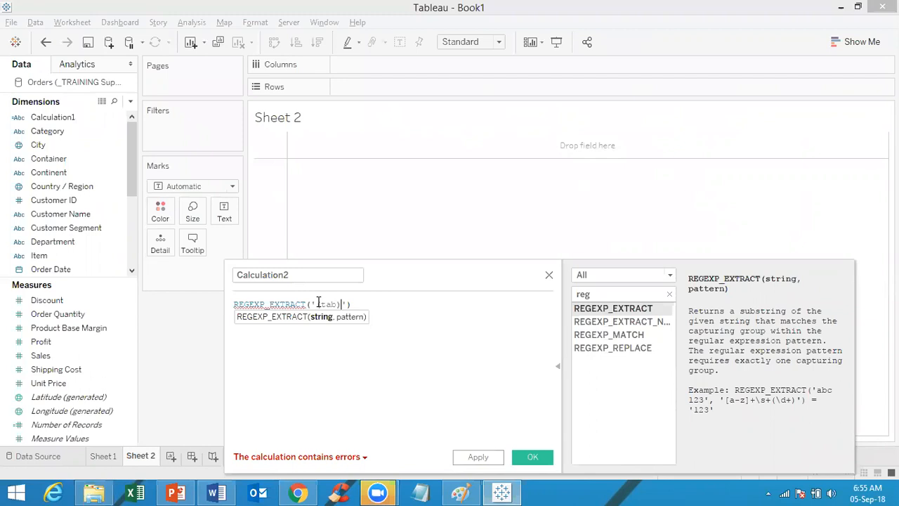
# Step: Add the Paint note '^:It searches the pattern from beginning of the string' below [a-z], then begin a '$:' line
pyautogui.click(460, 491)
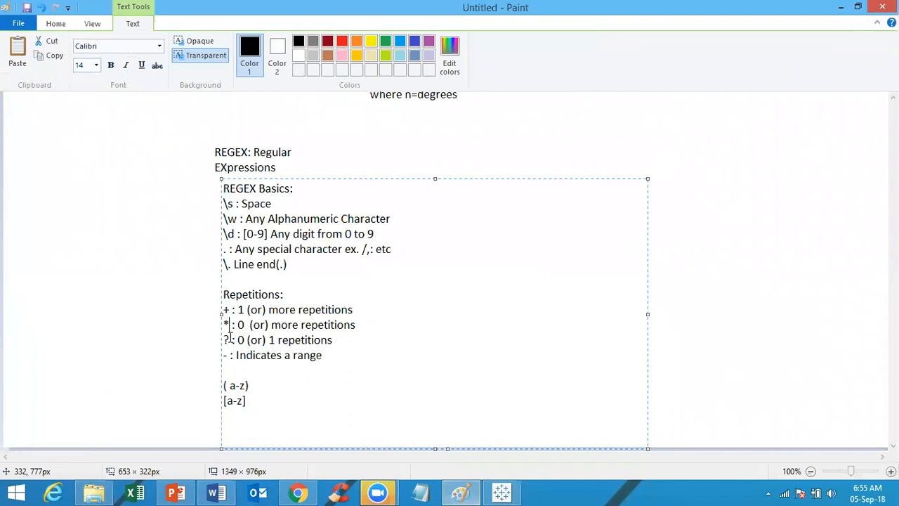
pyautogui.click(230, 334)
pyautogui.click(267, 405)
pyautogui.press('Return')
pyautogui.write('^:It searches the patte')
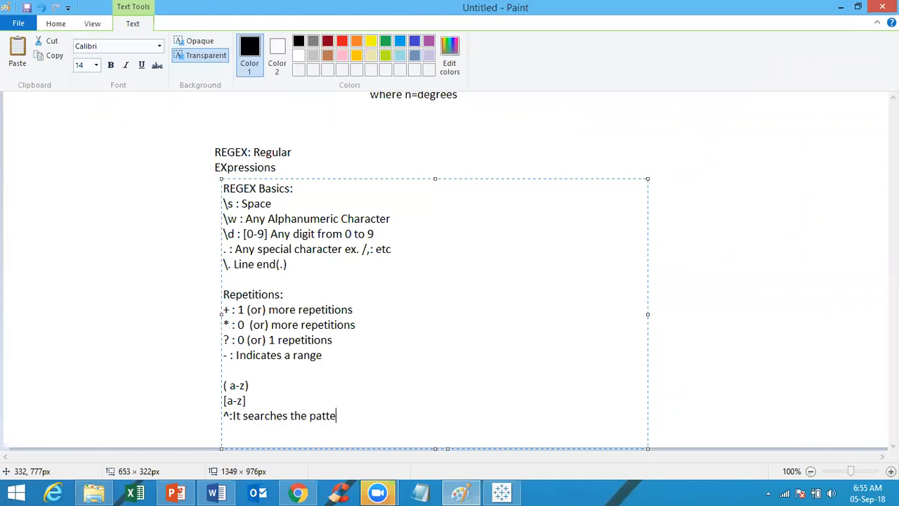
pyautogui.write('rn from beginning of the')
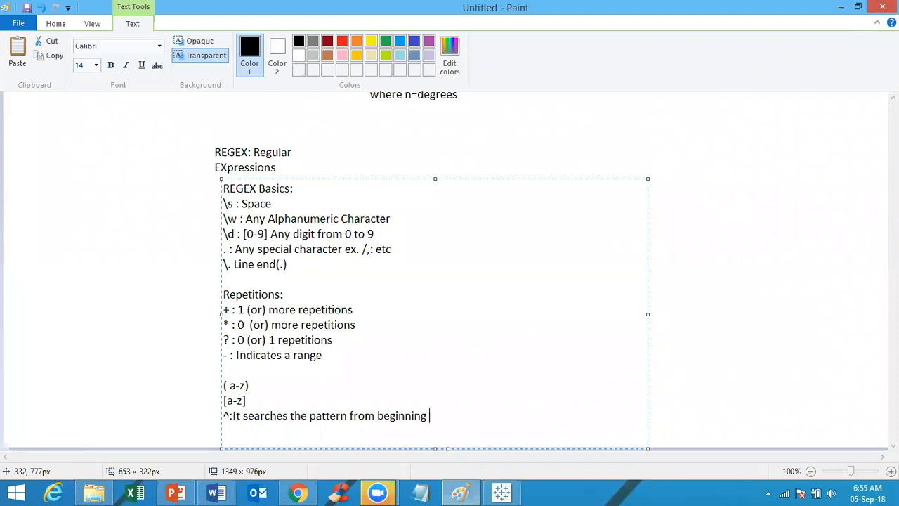
pyautogui.write('tring')
pyautogui.press('Return')
pyautogui.write('$:')
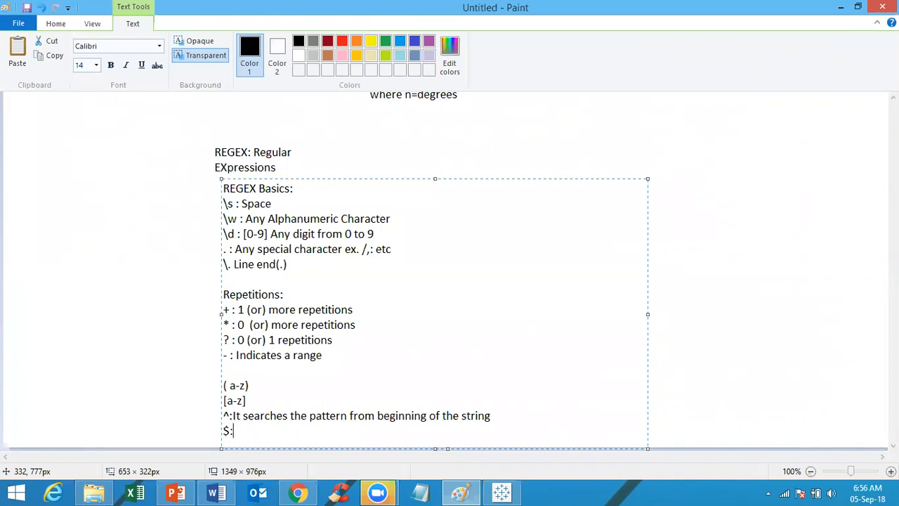
pyautogui.write('IT searcj')
# Step: Finish the $ note so it reads '$:It searches the pattern from the ending of the sting'
pyautogui.press('BackSpace')
pyautogui.write('hes')
pyautogui.press('Left')
pyautogui.press('Left')
pyautogui.press('Left')
pyautogui.press('Left')
pyautogui.press('Left')
pyautogui.press('Left')
pyautogui.press('Left')
pyautogui.press('Left')
pyautogui.press('Left')
pyautogui.press('Left')
pyautogui.press('Left')
pyautogui.press('Delete')
pyautogui.write('t')
pyautogui.press('Right')
pyautogui.press('Right')
pyautogui.press('Right')
pyautogui.press('Right')
pyautogui.press('Right')
pyautogui.press('Right')
pyautogui.press('Right')
pyautogui.press('Right')
pyautogui.press('Right')
pyautogui.press('Right')
pyautogui.write('the p')
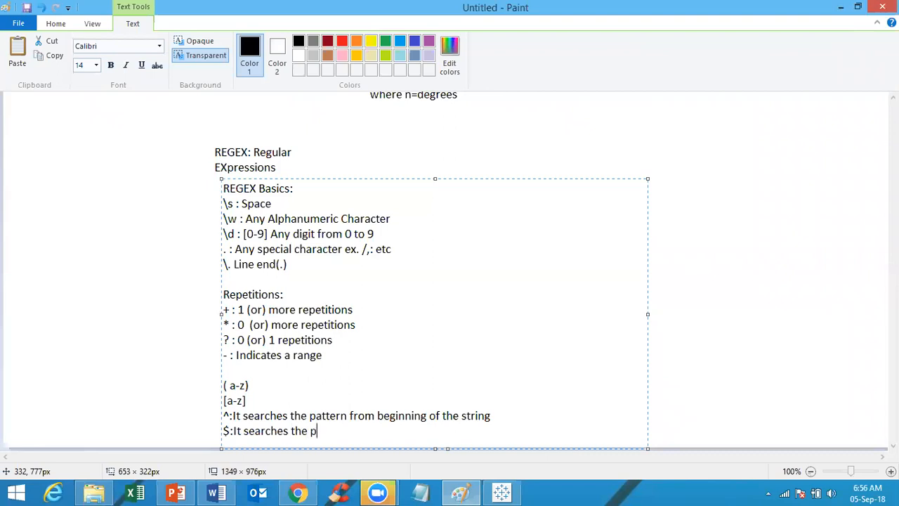
pyautogui.write('attern from the')
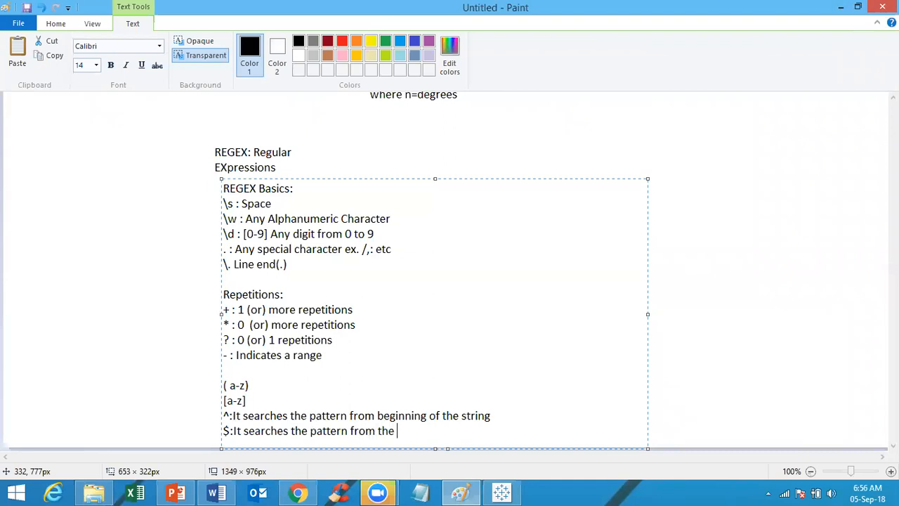
pyautogui.write('ending of the sting')
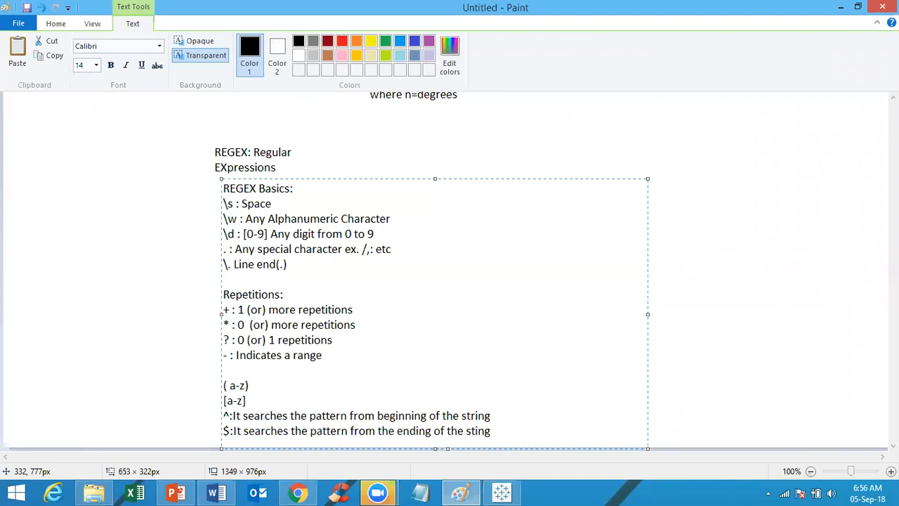
# Step: Add the note '|:It indicates 'OR' operator' on a new line
pyautogui.press('Return')
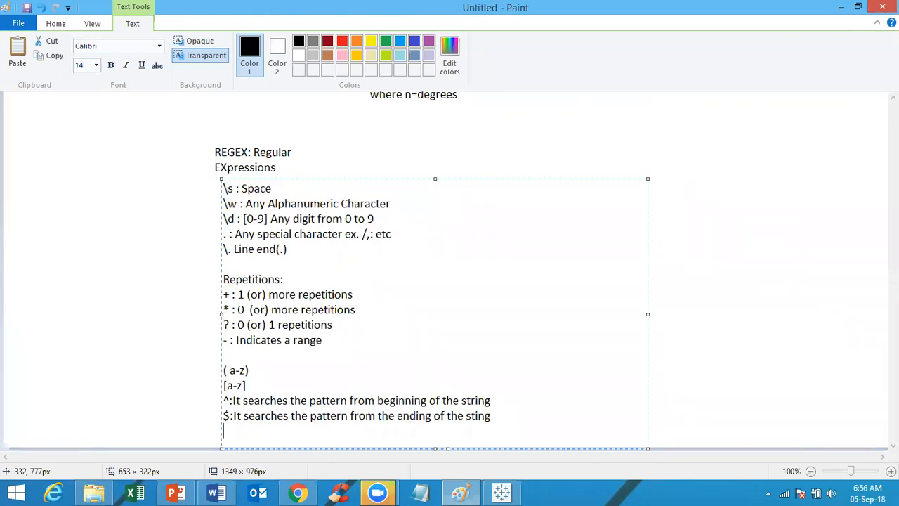
pyautogui.write("|:It indicates 'OR'")
pyautogui.hotkey('ctrl', 'z')
pyautogui.hotkey('ctrl', 'y')
pyautogui.write('operator')
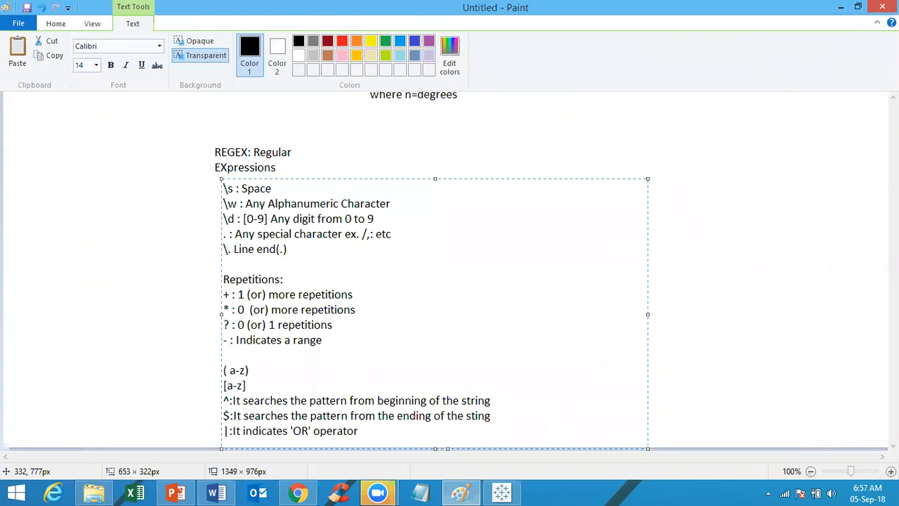
pyautogui.click(505, 492)
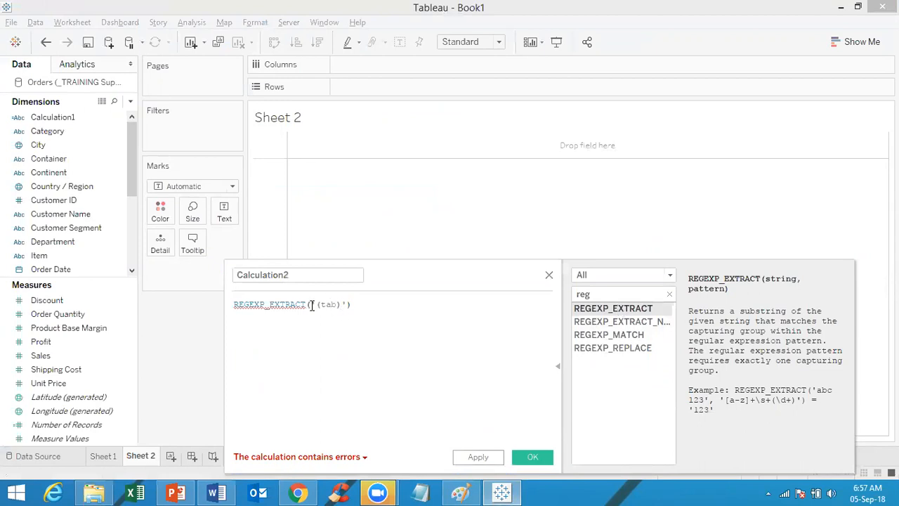
# Step: Delete the '(tab)' argument so Calculation2 holds only REGEXP_EXTRACT() with empty parentheses
pyautogui.moveTo(301, 306)
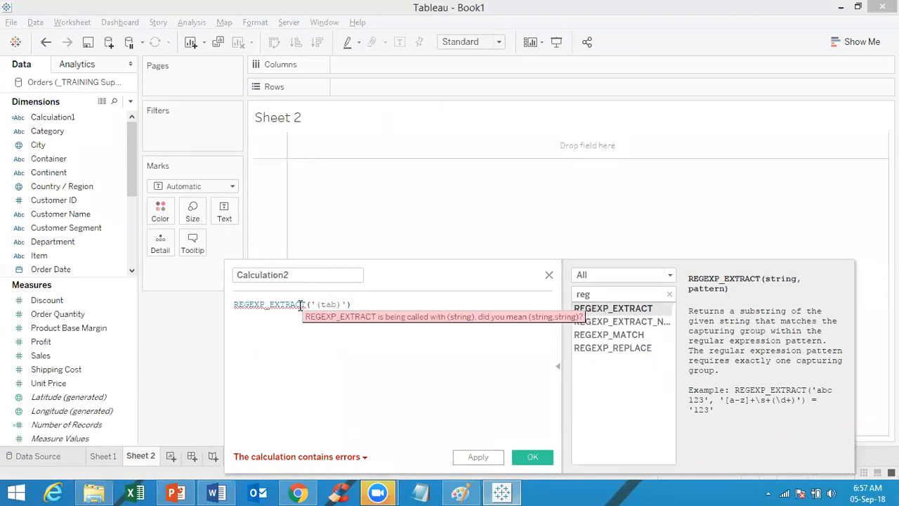
pyautogui.doubleClick(301, 305)
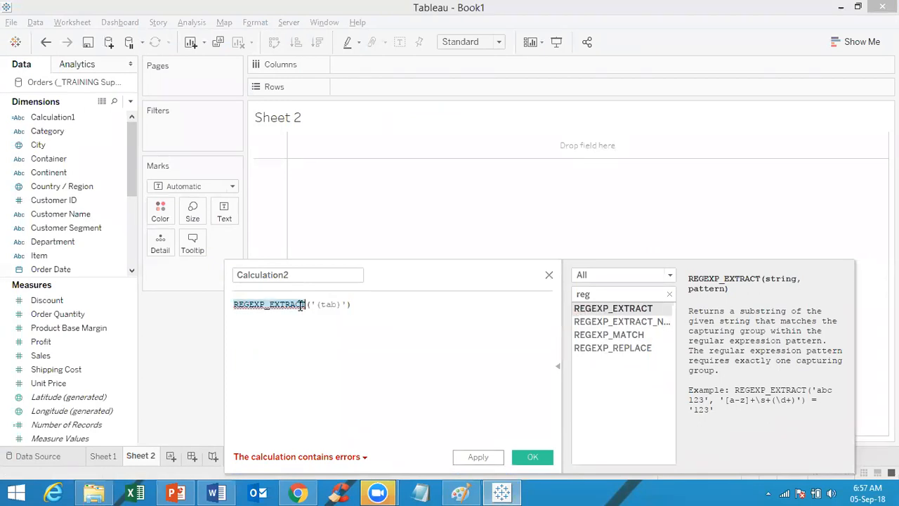
pyautogui.click(345, 303)
pyautogui.press('BackSpace')
pyautogui.press('BackSpace')
pyautogui.press('BackSpace')
pyautogui.press('BackSpace')
pyautogui.press('BackSpace')
pyautogui.press('BackSpace')
pyautogui.press('BackSpace')
pyautogui.press('BackSpace')
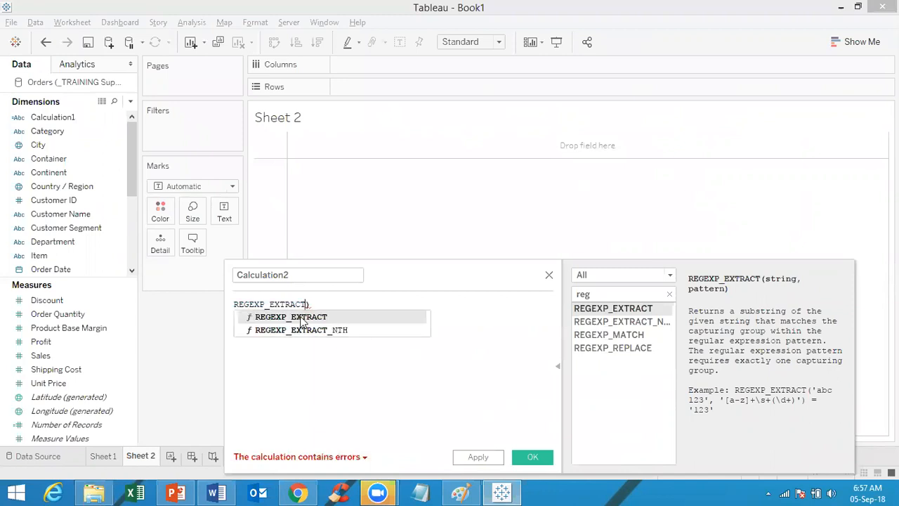
pyautogui.doubleClick(300, 317)
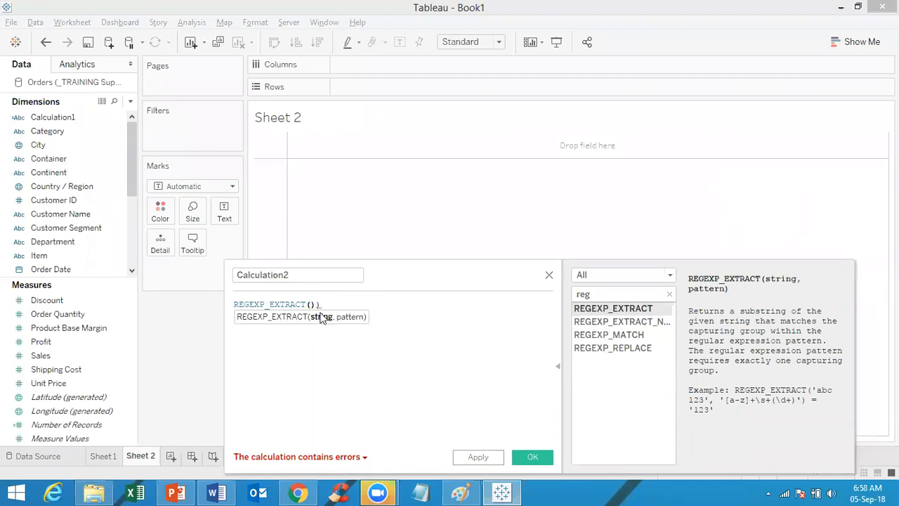
pyautogui.click(59, 219)
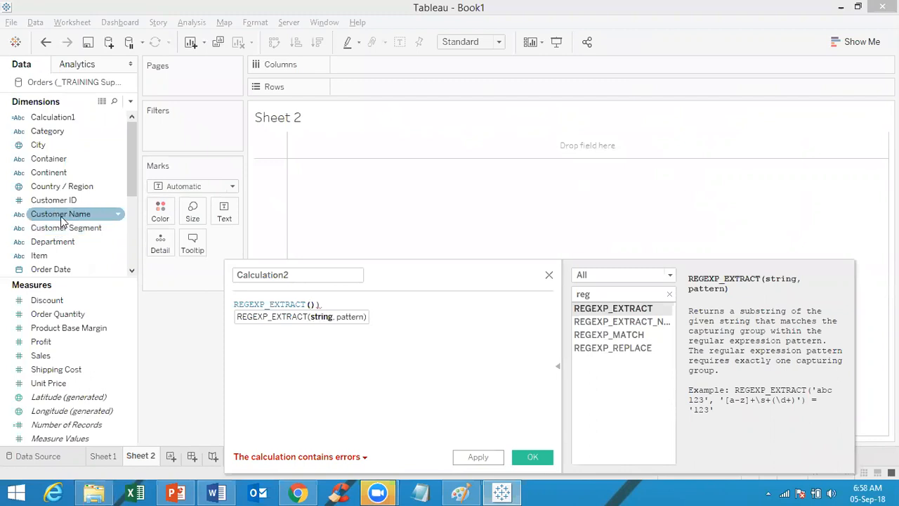
pyautogui.click(311, 304)
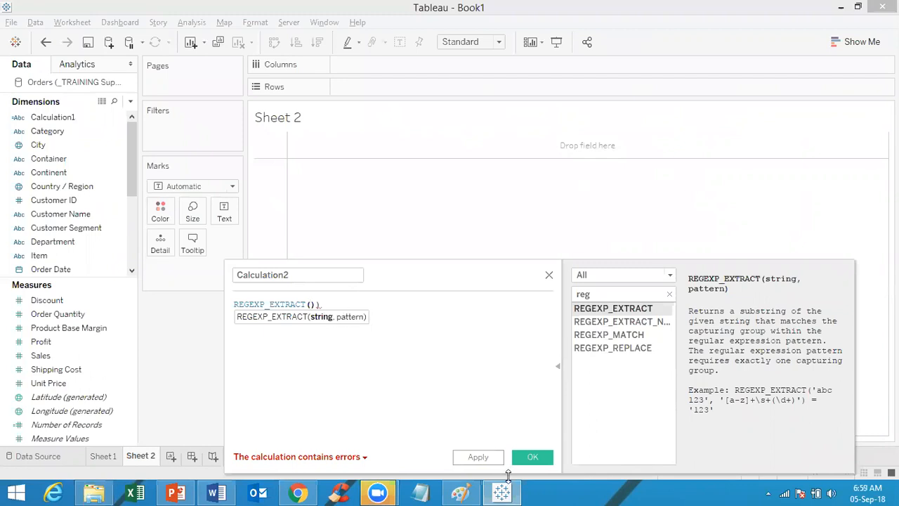
# Step: Insert blank lines in the Paint notes after '- : Indicates a range'
pyautogui.click(460, 491)
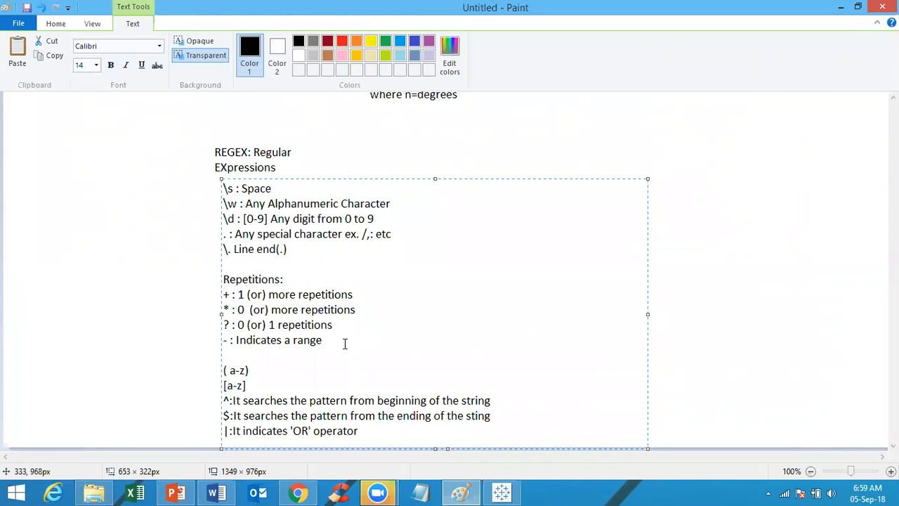
pyautogui.press('Return')
pyautogui.press('Return')
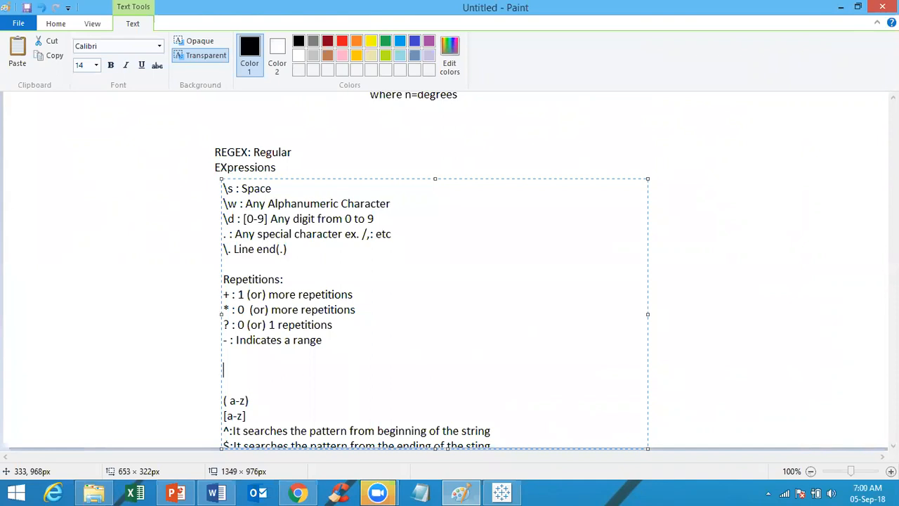
# Step: Add the Paint note '+,*,?: To perform searching for all the elements \characters'
pyautogui.write('+,')
pyautogui.write('*,')
pyautogui.write('?:')
pyautogui.write('To perform ')
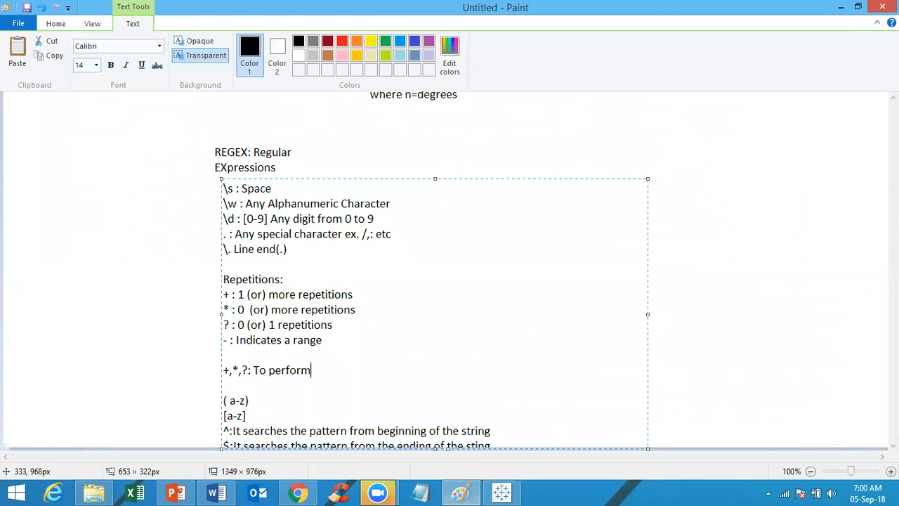
pyautogui.write('searching for all the ')
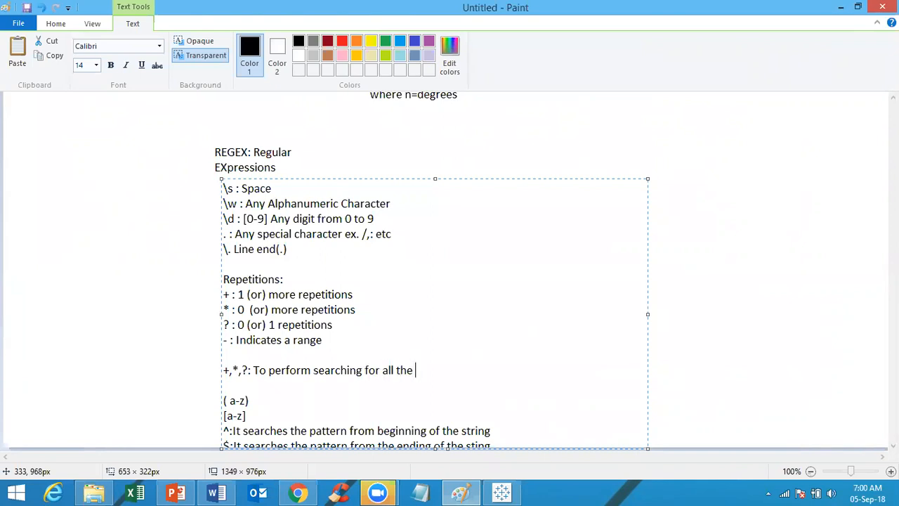
pyautogui.write('elements \\chara')
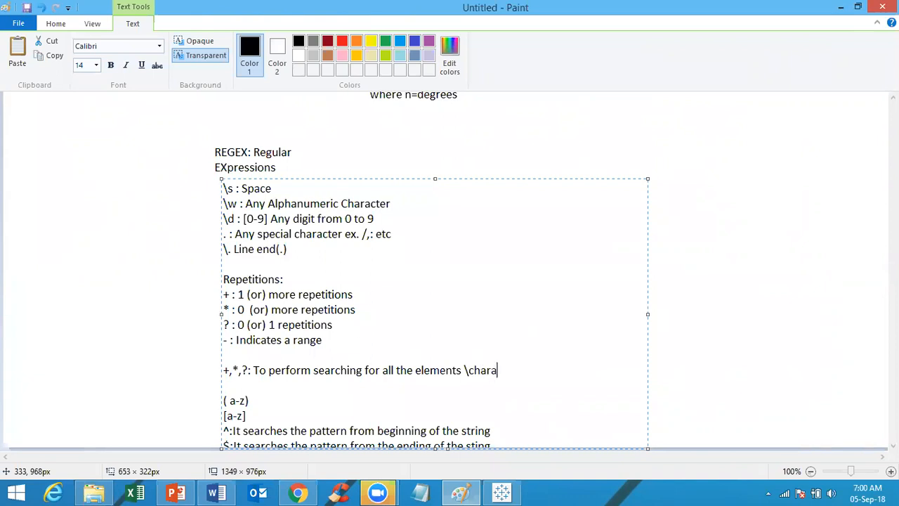
pyautogui.write('cters')
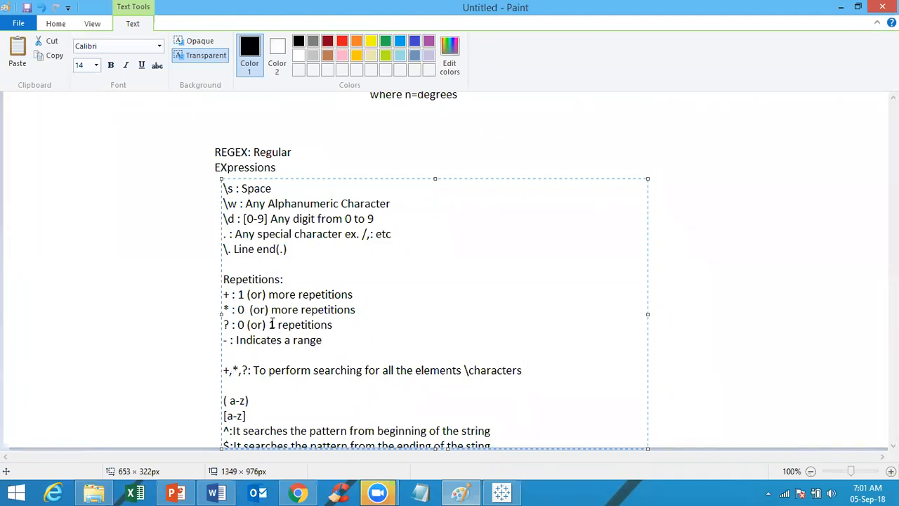
pyautogui.hotkey('alt', 'Tab')
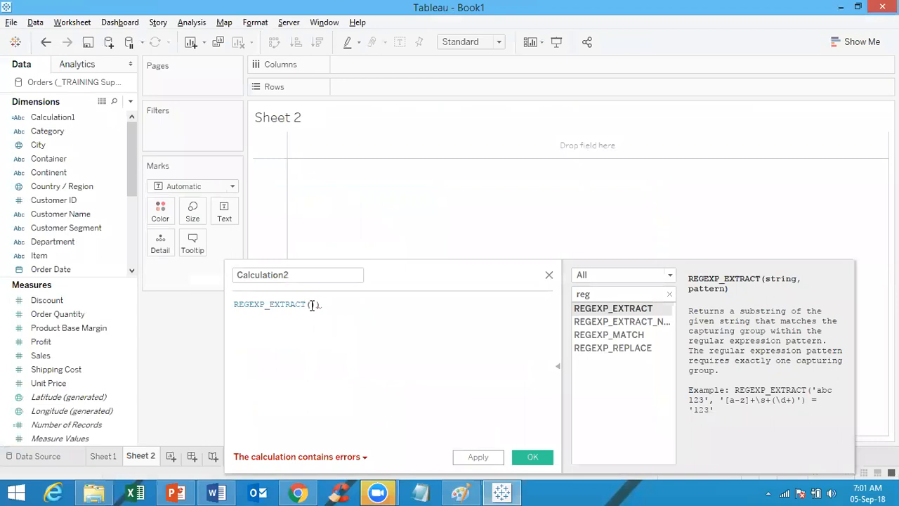
# Step: Re-enter REGEXP_EXTRACT from suggestions and give it [Customer Name] as the string argument
pyautogui.click(296, 305)
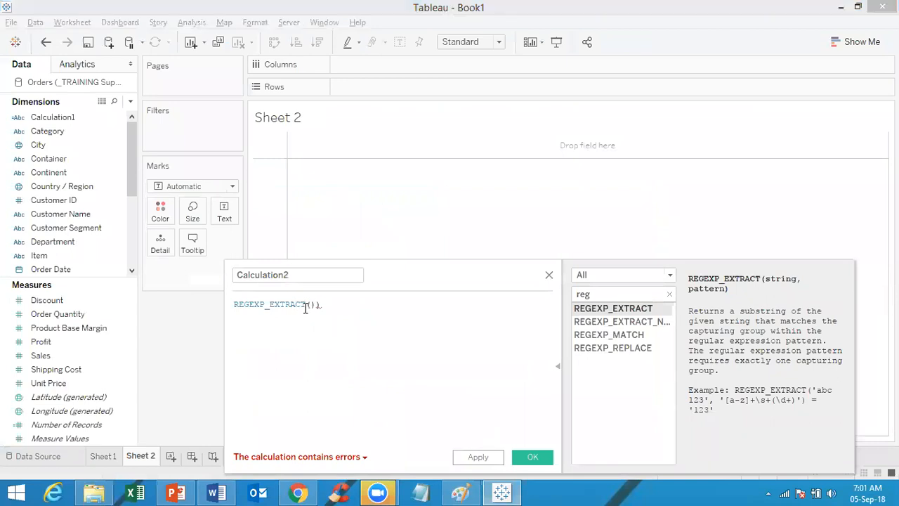
pyautogui.click(318, 304)
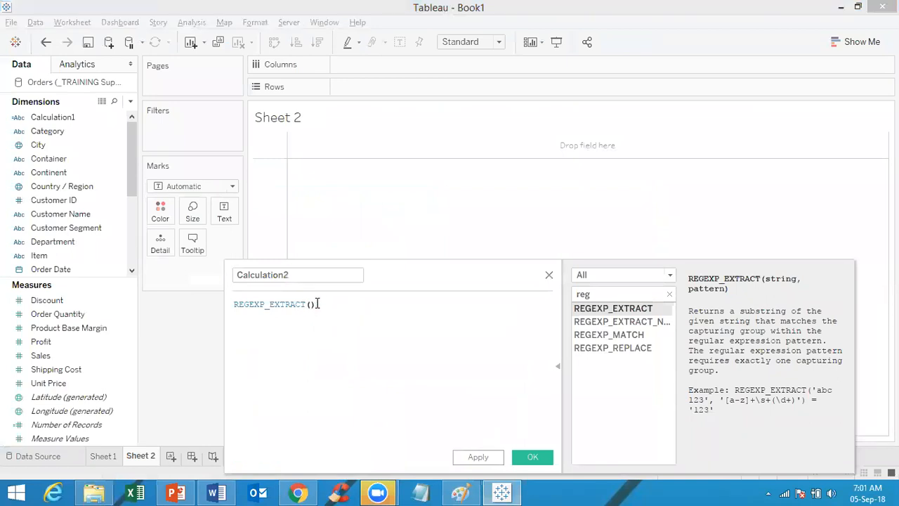
pyautogui.moveTo(270, 304)
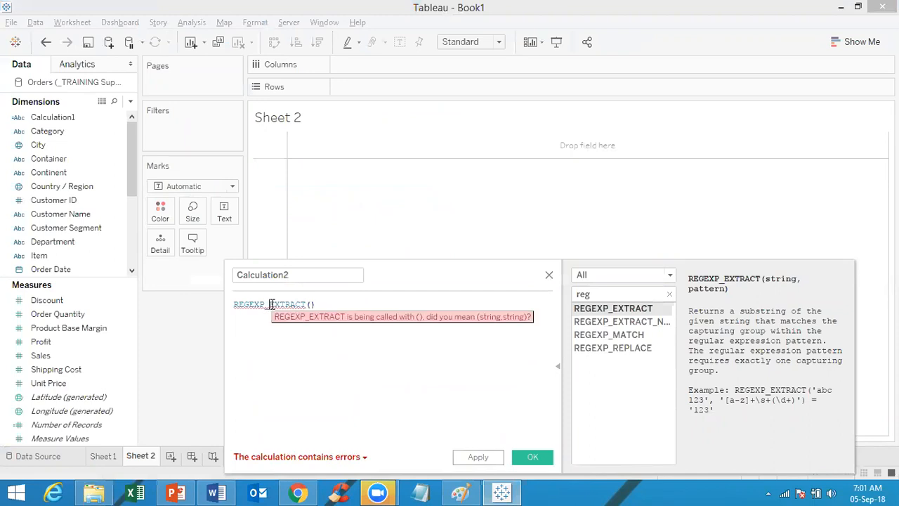
pyautogui.click(316, 304)
pyautogui.press('BackSpace')
pyautogui.press('BackSpace')
pyautogui.press('BackSpace')
pyautogui.click(321, 321)
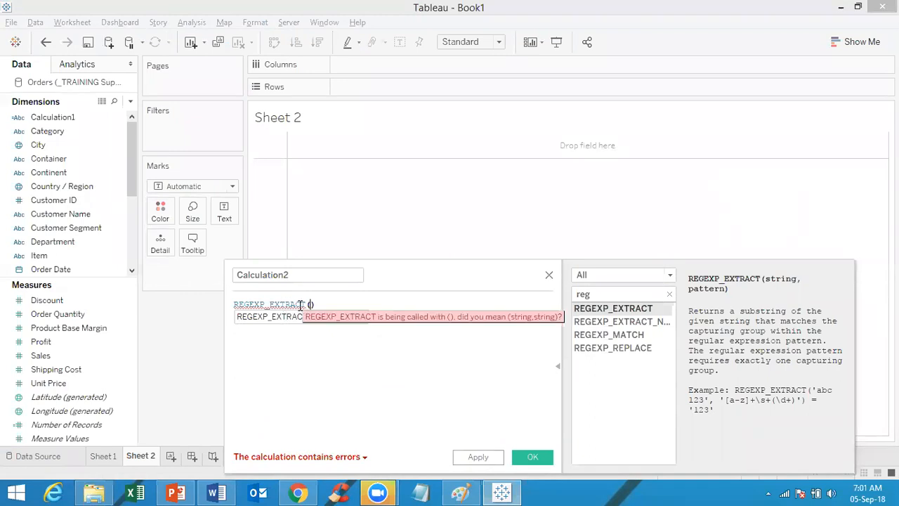
pyautogui.write('[cust')
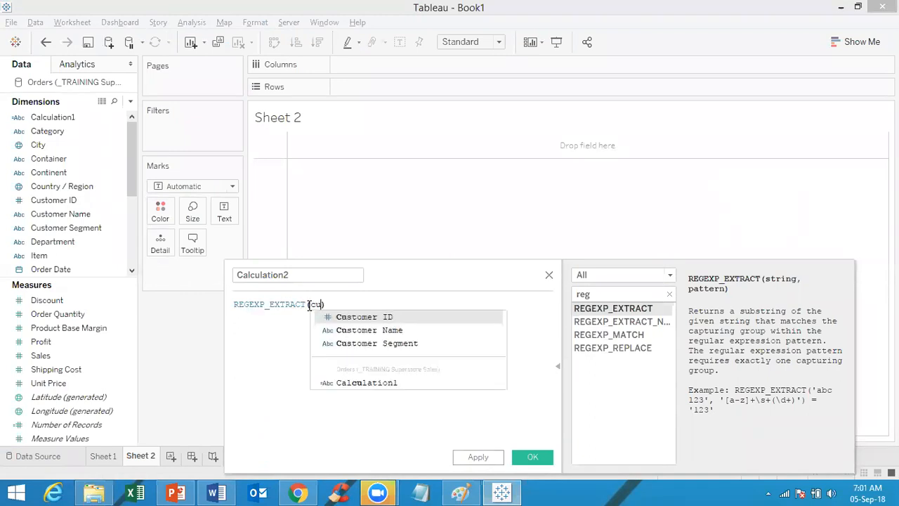
pyautogui.click(342, 330)
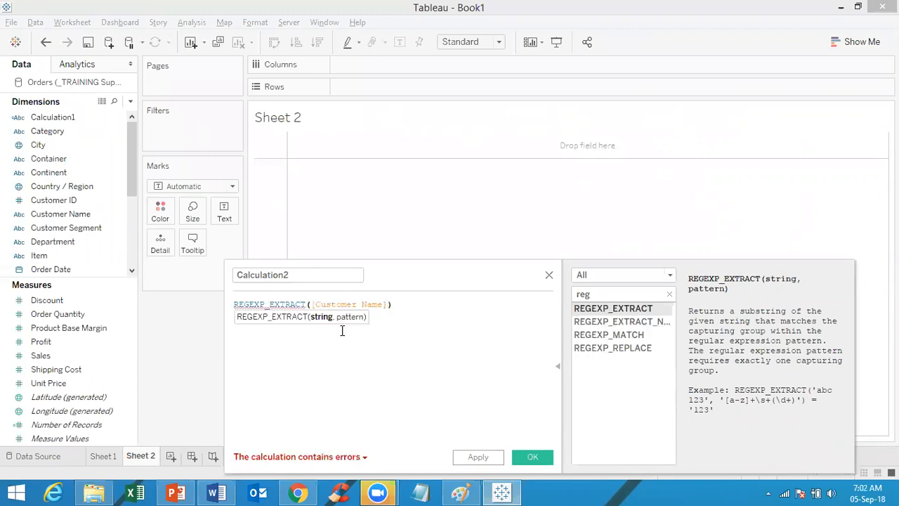
# Step: Add a quoted, parenthesized pattern argument that begins with the ^ anchor
pyautogui.write(",''")
pyautogui.press('Left')
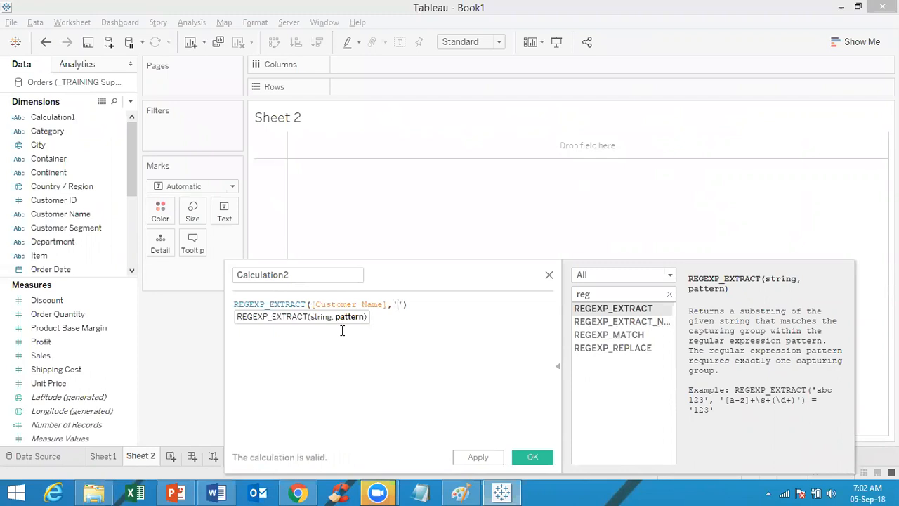
pyautogui.write('()')
pyautogui.press('Left')
pyautogui.write('.')
pyautogui.write('^')
pyautogui.write('\\s')
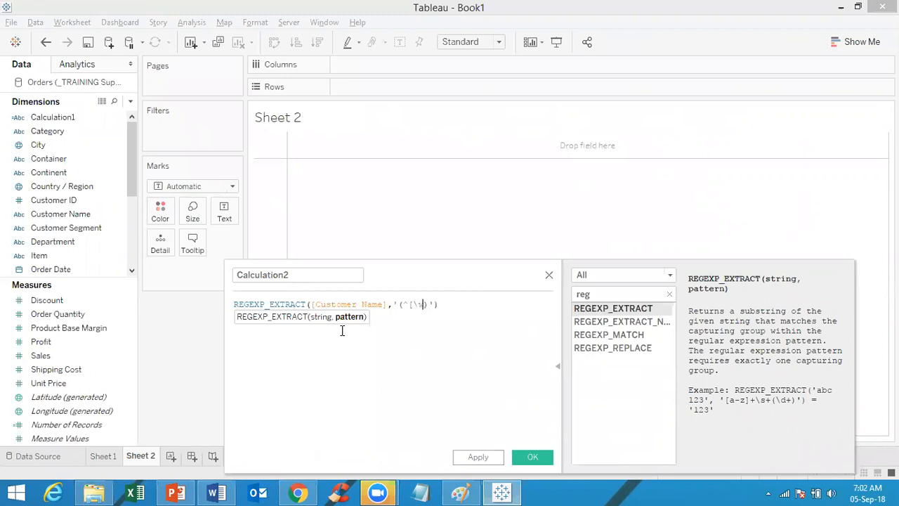
pyautogui.hotkey('alt', 'Tab')
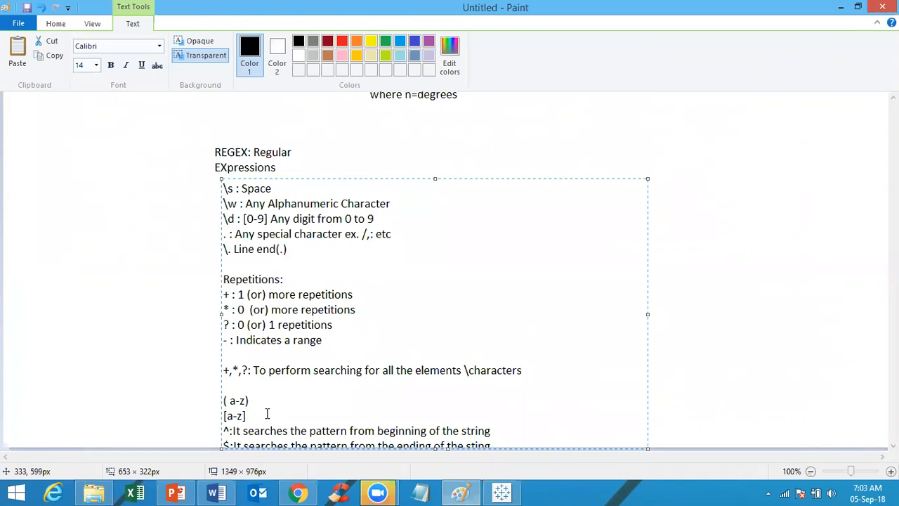
# Step: Fix the character-class bracket and add + so the pattern reads '(^[\w]+)'
pyautogui.hotkey('alt', 'Tab')
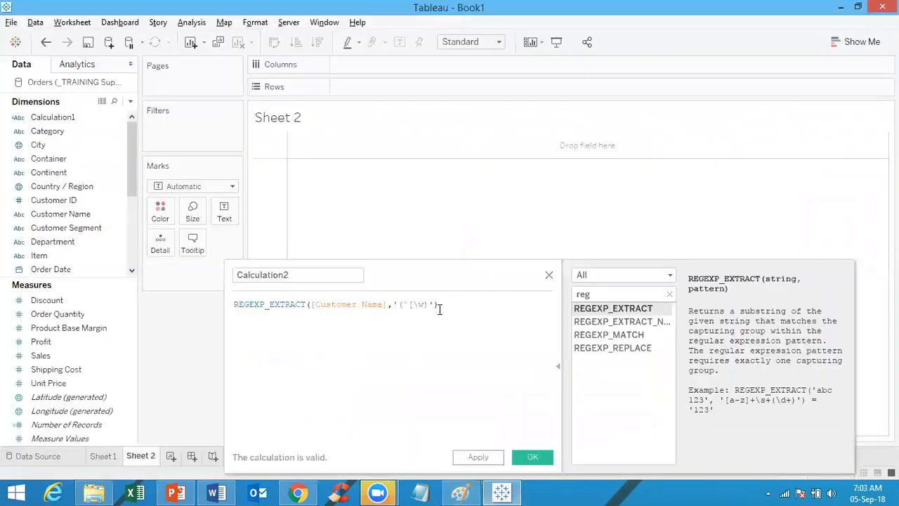
pyautogui.click(431, 304)
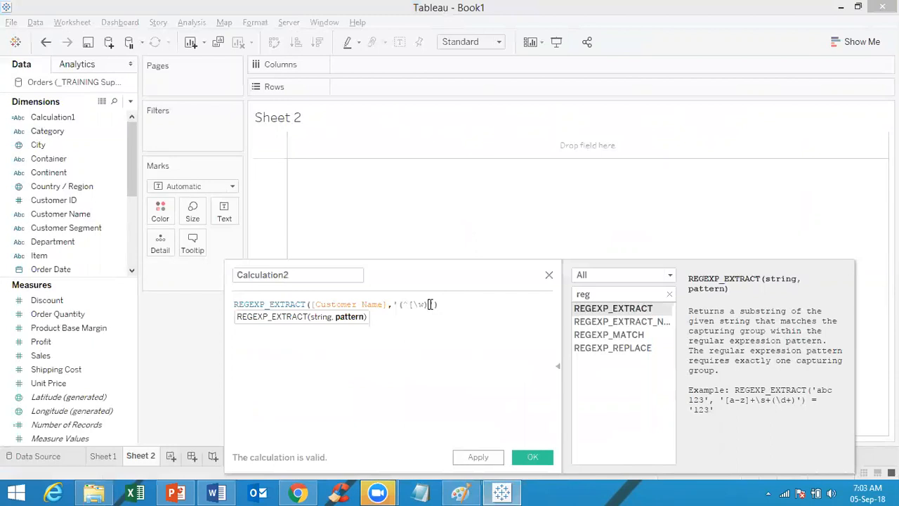
pyautogui.press('BackSpace')
pyautogui.write(']')
pyautogui.hotkey('alt', 'Tab')
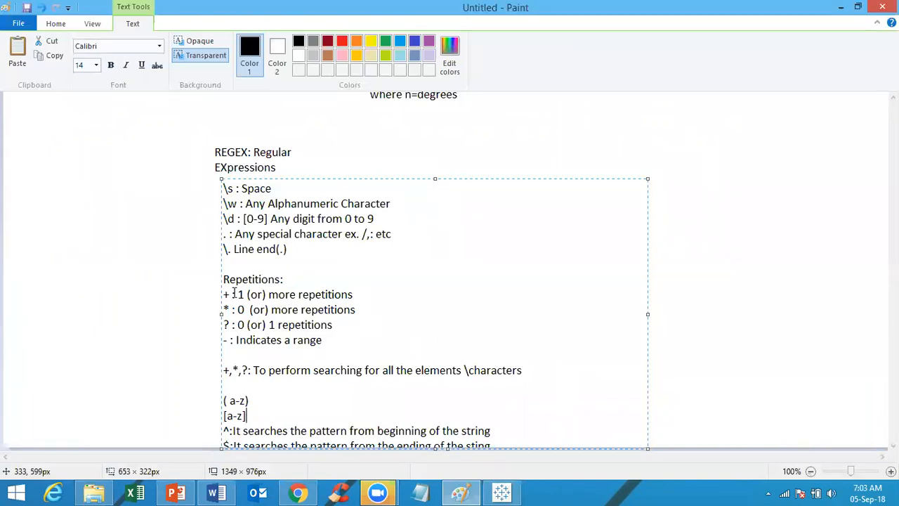
pyautogui.hotkey('alt', 'Tab')
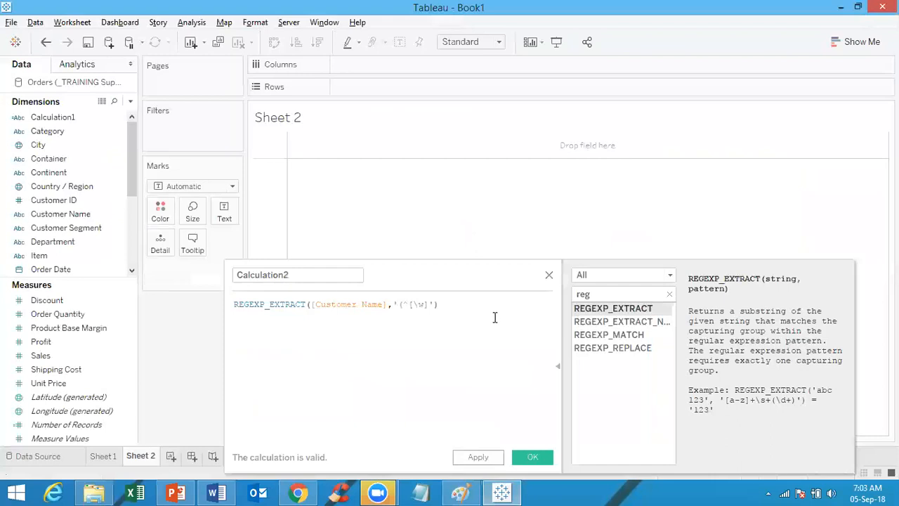
pyautogui.click(429, 304)
pyautogui.write('+')
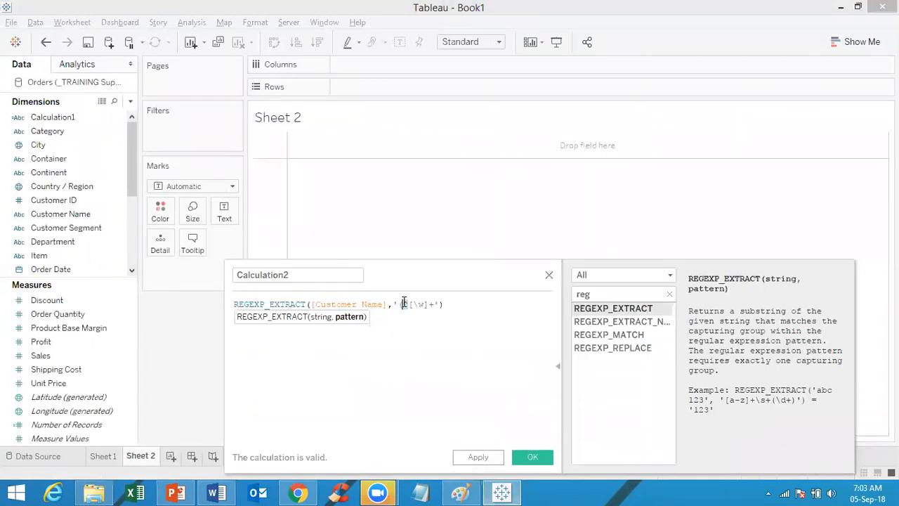
# Step: Check the regex notes against the formula, now reported valid, and focus the calculation name
pyautogui.hotkey('alt', 'Tab')
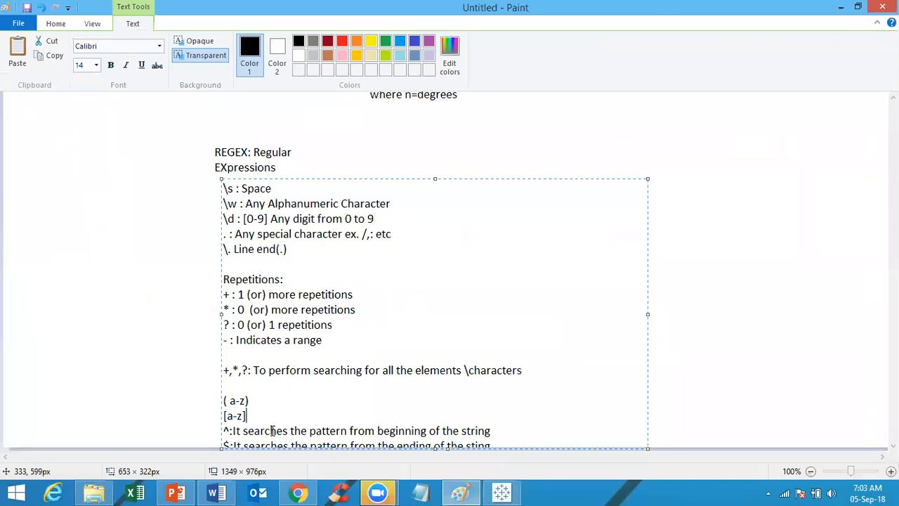
pyautogui.hotkey('alt', 'Tab')
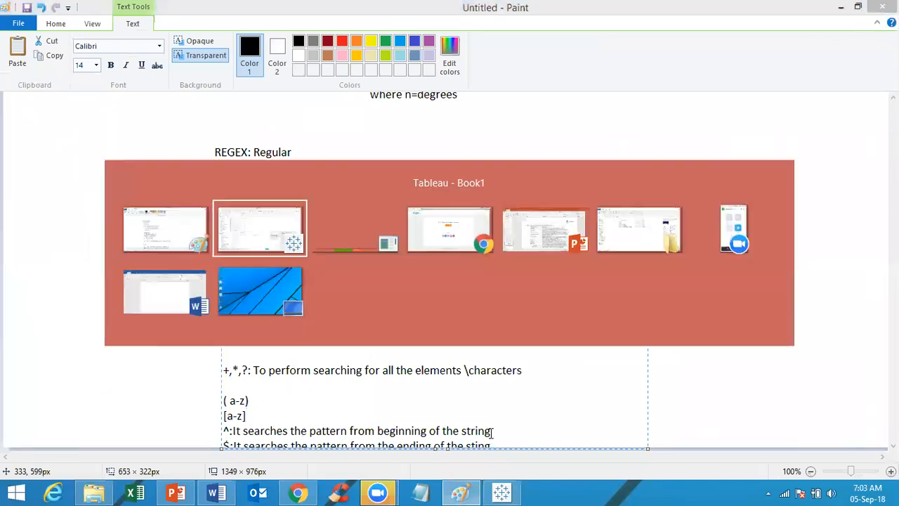
pyautogui.click(419, 306)
pyautogui.hotkey('alt', 'Tab')
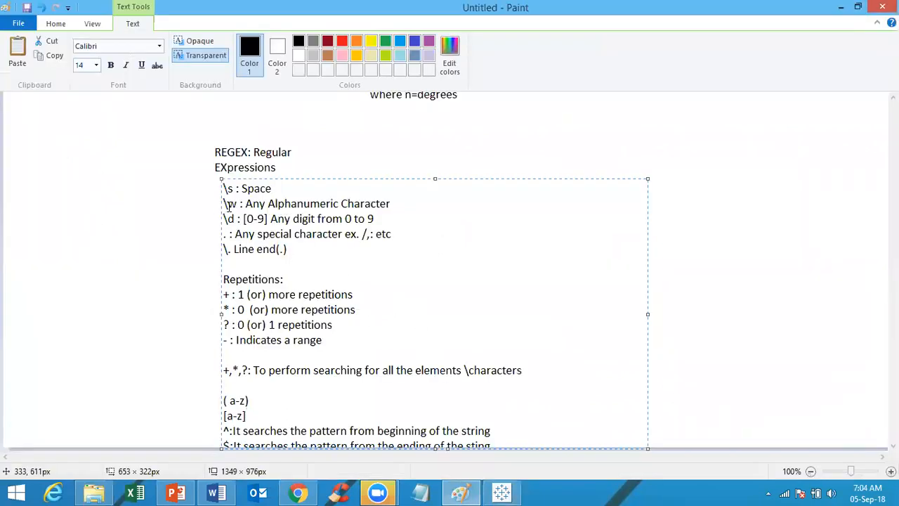
pyautogui.hotkey('alt', 'Tab')
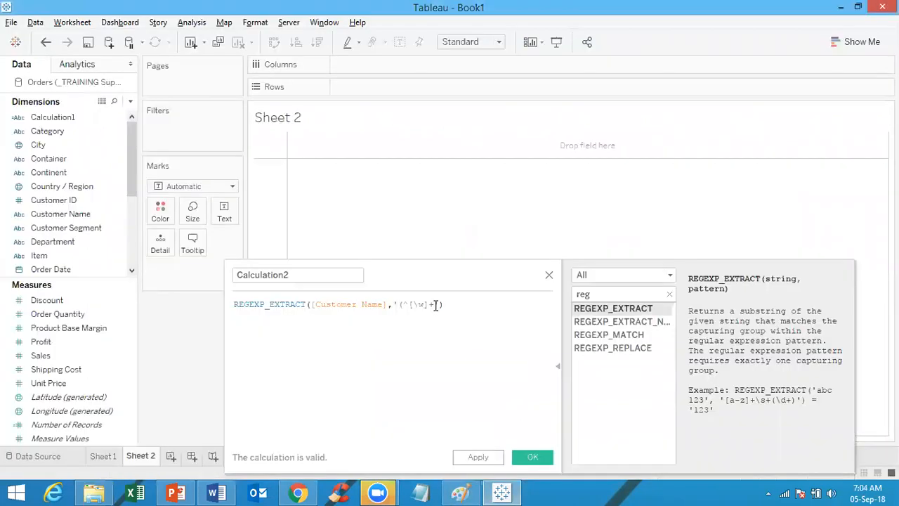
pyautogui.click(436, 305)
pyautogui.hotkey('alt', 'Tab')
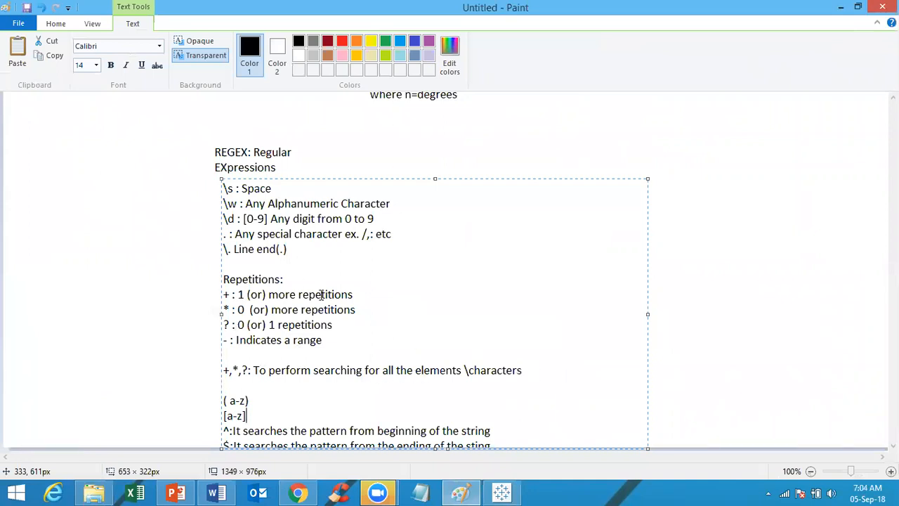
pyautogui.hotkey('alt', 'Tab')
pyautogui.click(532, 457)
pyautogui.click(296, 274)
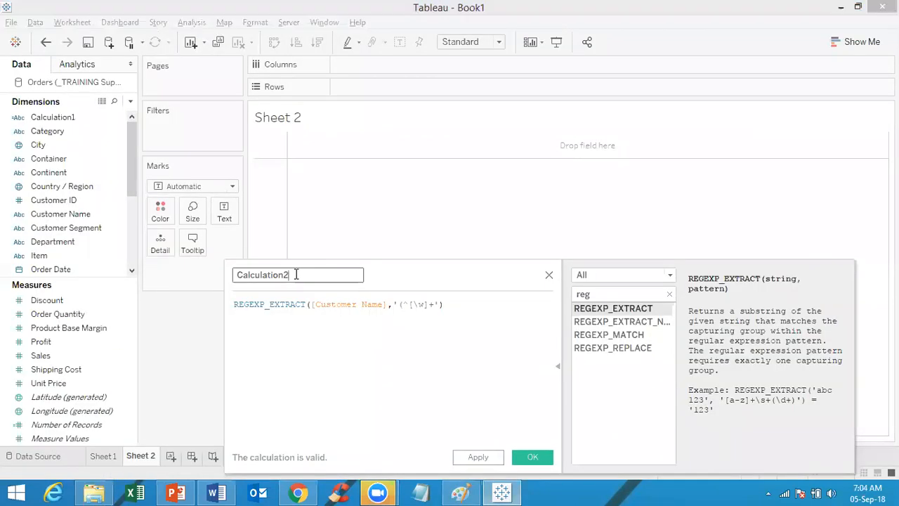
# Step: Rename the calculation to 'First name' and save it
pyautogui.doubleClick(296, 274)
pyautogui.write('First name')
pyautogui.click(535, 458)
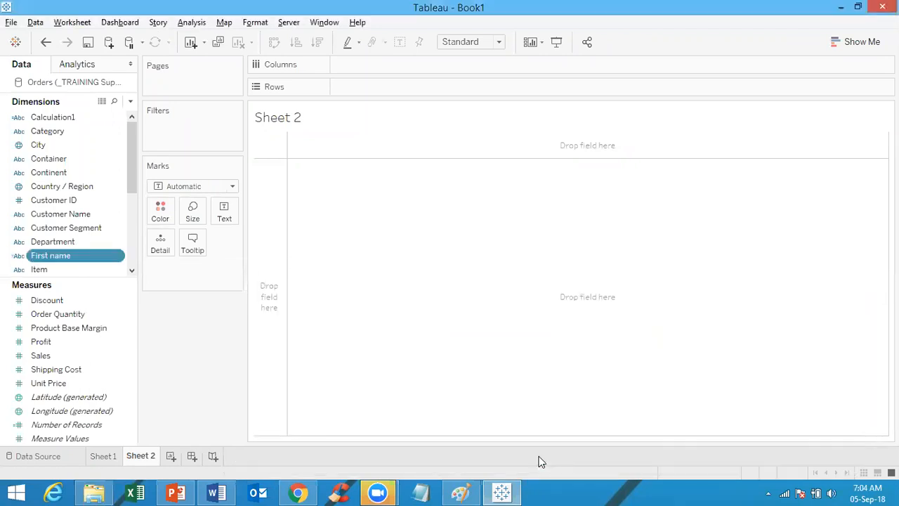
# Step: Place Customer Name and First name on Rows of Sheet 2
pyautogui.moveTo(95, 253); pyautogui.dragTo(464, 86)
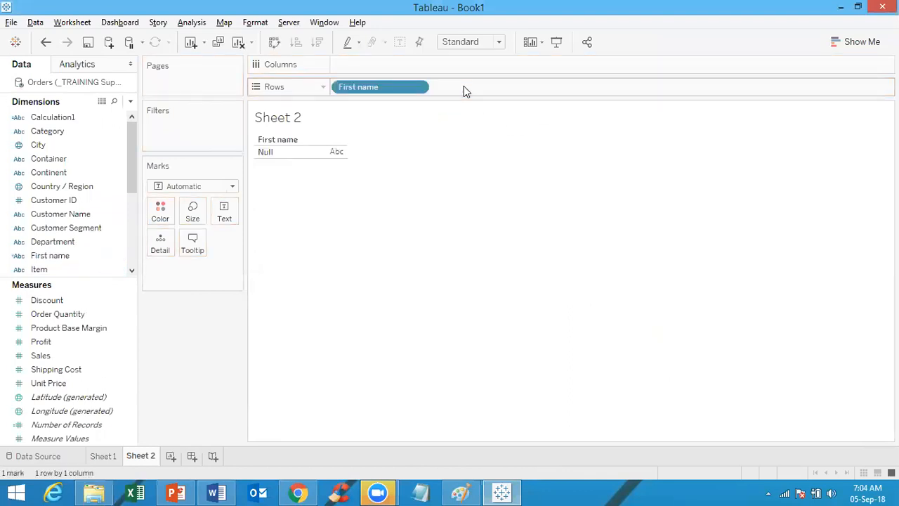
pyautogui.click(86, 252)
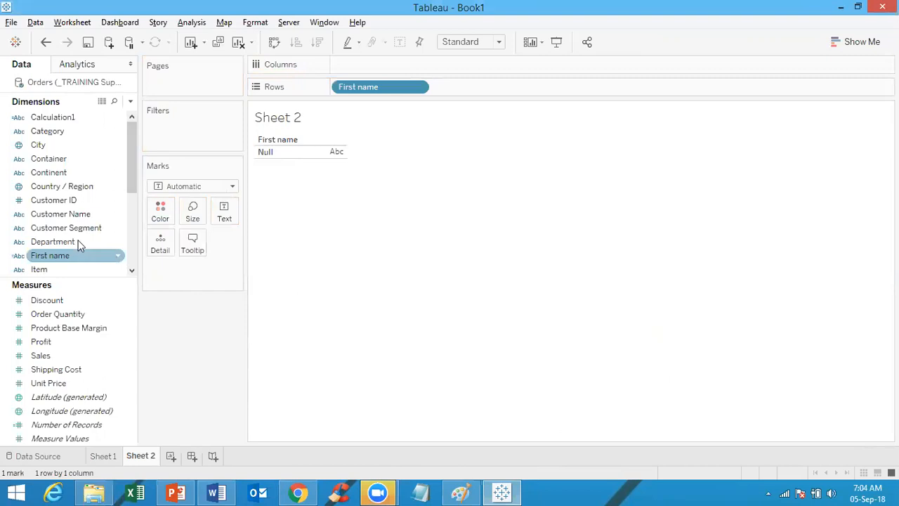
pyautogui.click(77, 230)
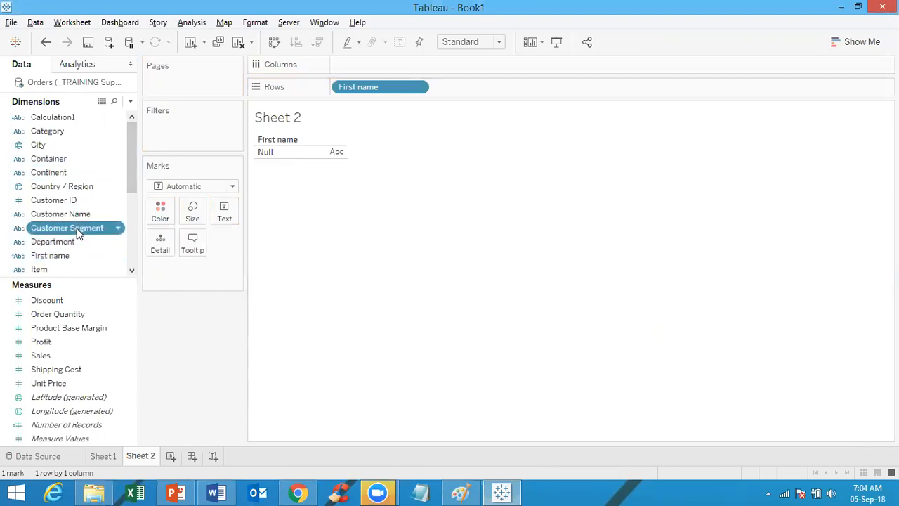
pyautogui.moveTo(81, 214); pyautogui.dragTo(342, 84)
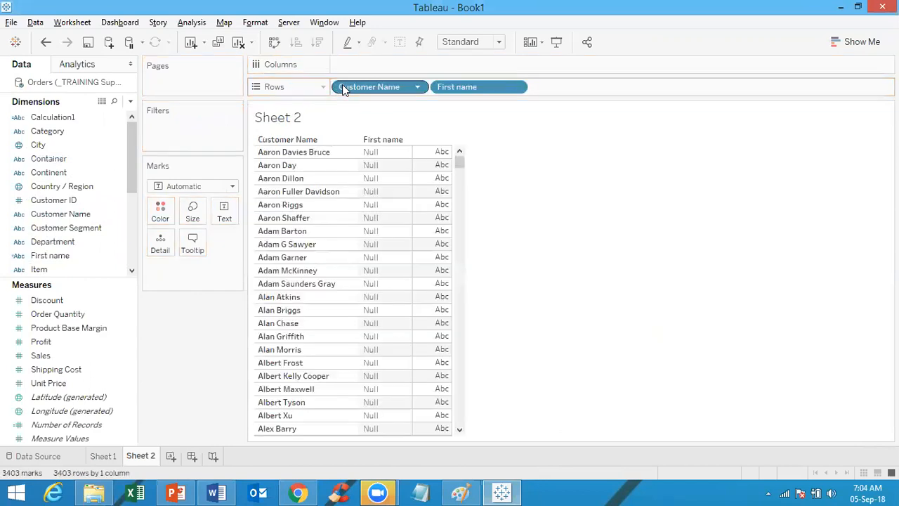
pyautogui.rightClick(45, 260)
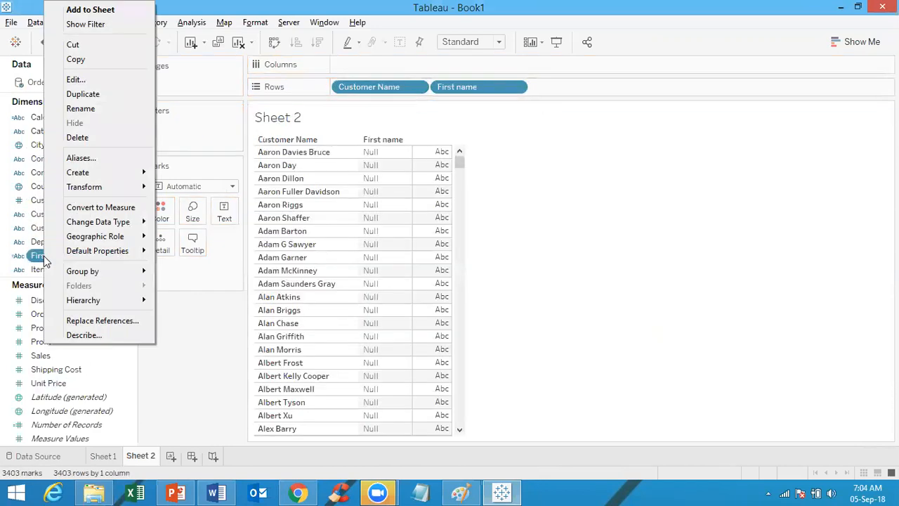
# Step: Correct the quote and extra parenthesis in First name so it shows names like Aaron and Adam
pyautogui.click(104, 83)
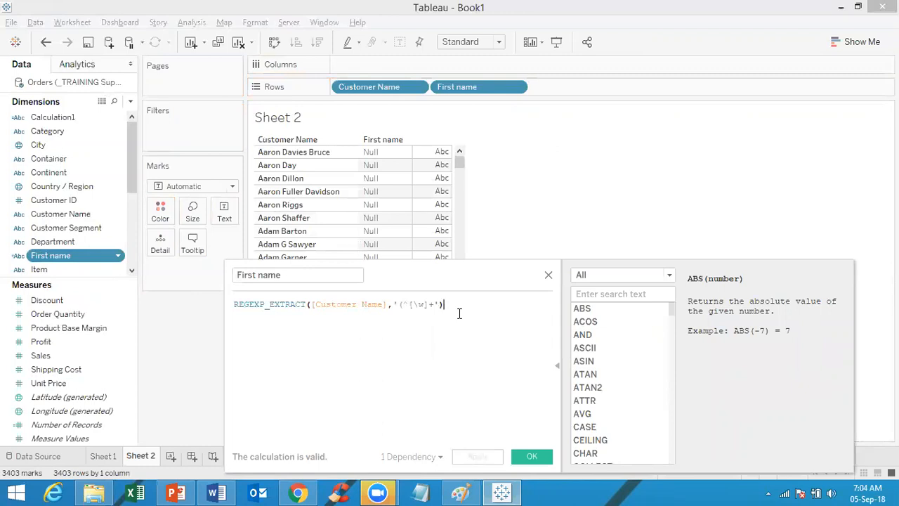
pyautogui.write("'")
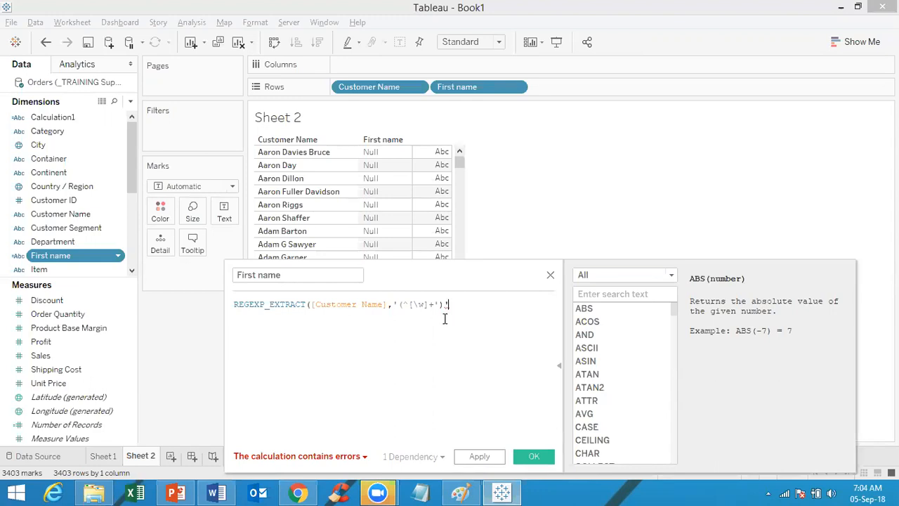
pyautogui.click(433, 304)
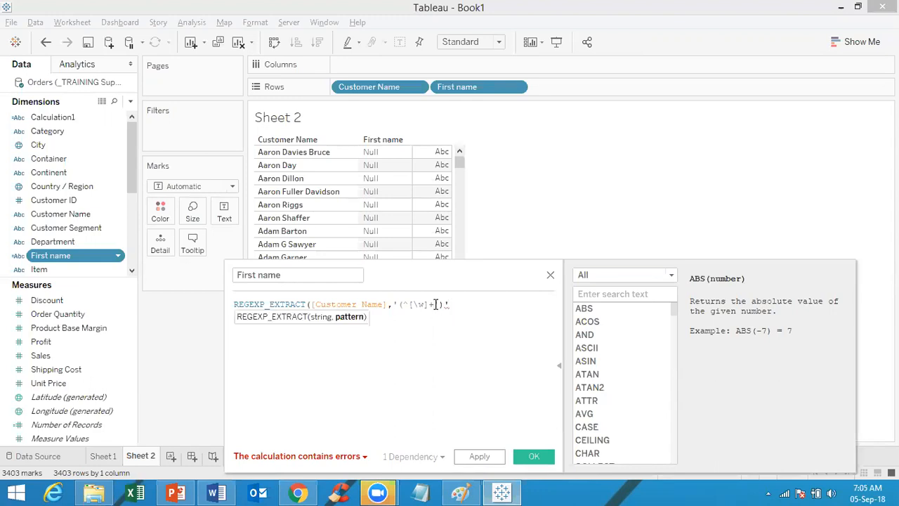
pyautogui.click(467, 306)
pyautogui.write(')')
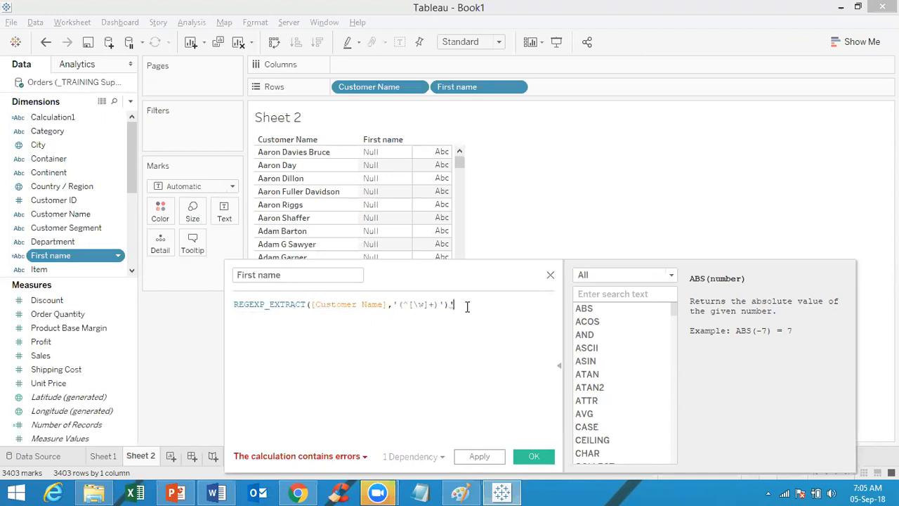
pyautogui.press('BackSpace')
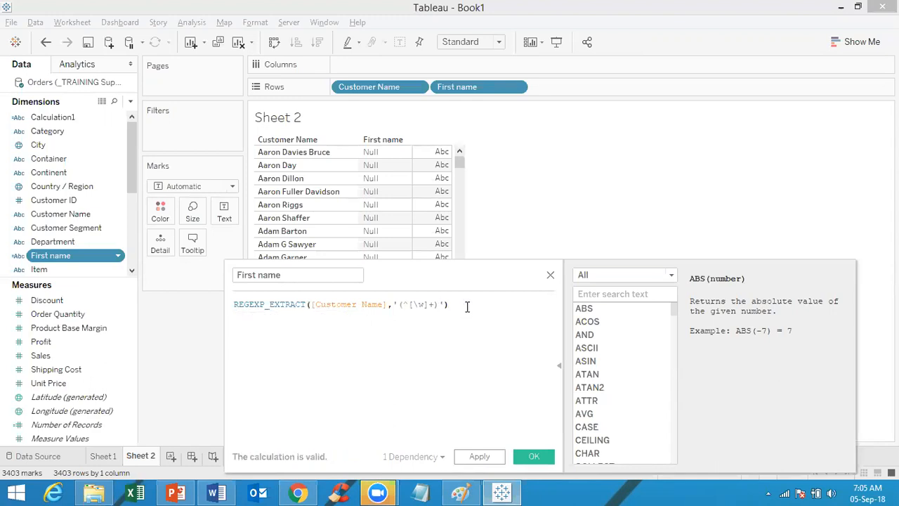
pyautogui.click(534, 456)
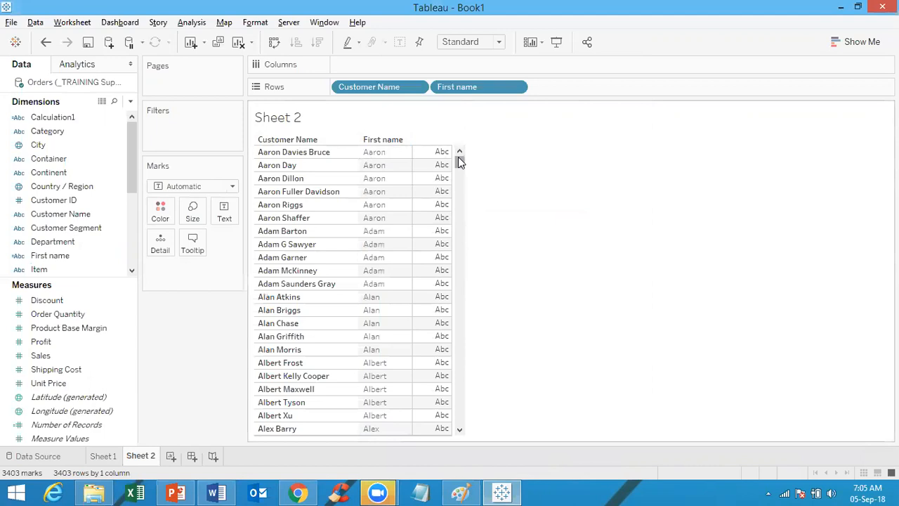
pyautogui.moveTo(459, 161); pyautogui.dragTo(459, 282)
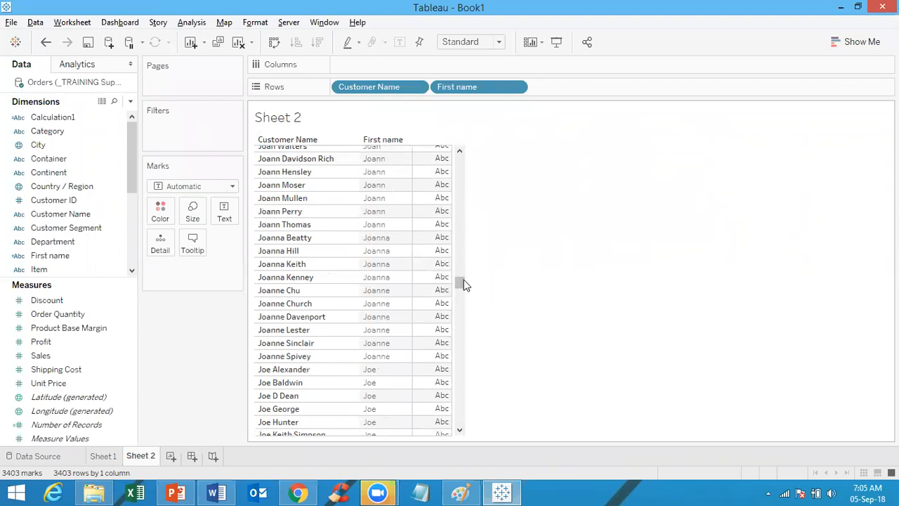
pyautogui.moveTo(459, 282); pyautogui.dragTo(461, 430)
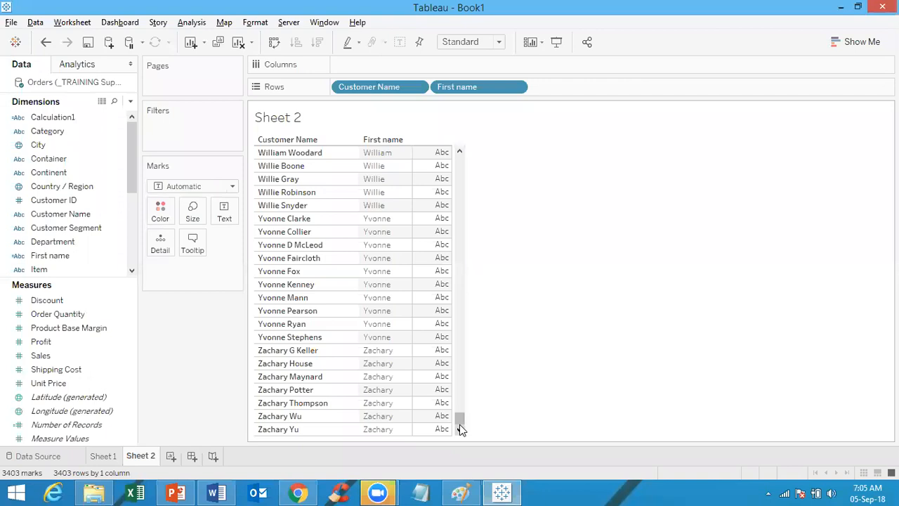
# Step: Reopen the First name calculation to review the REGEXP_EXTRACT help and its regex pattern
pyautogui.rightClick(59, 257)
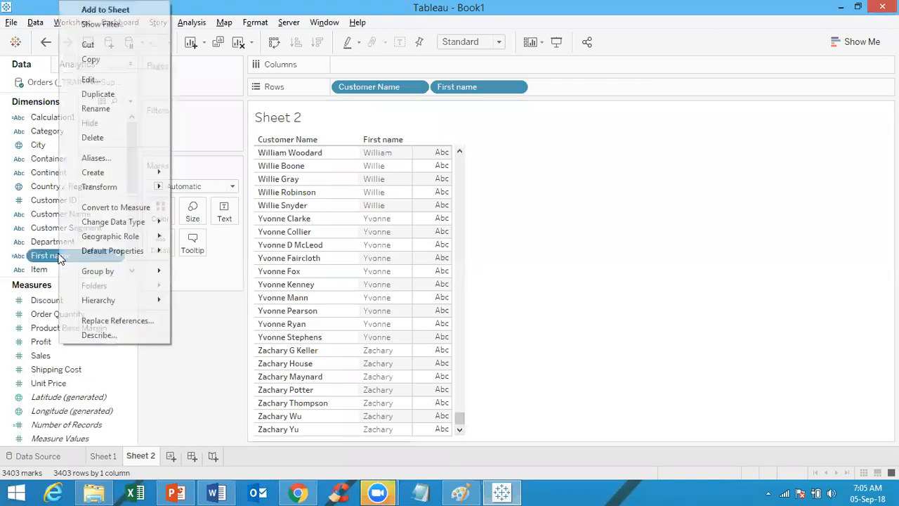
pyautogui.click(92, 76)
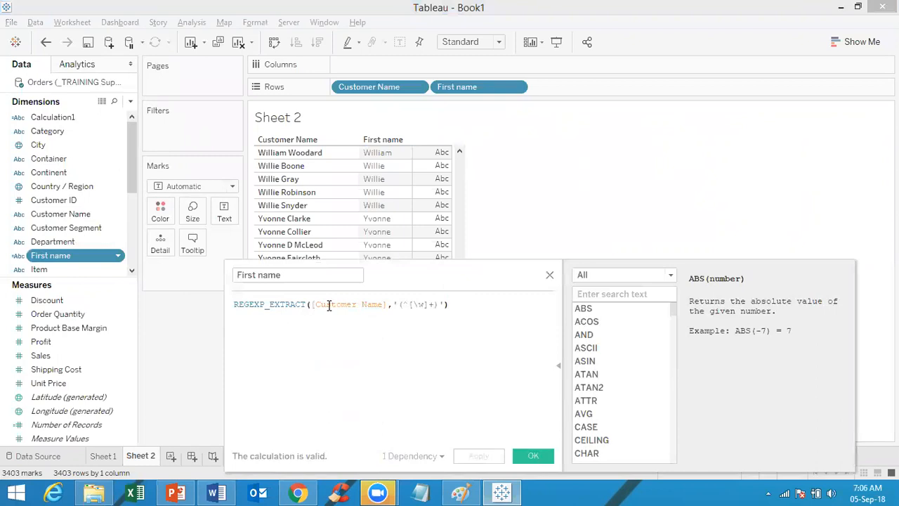
pyautogui.click(301, 304)
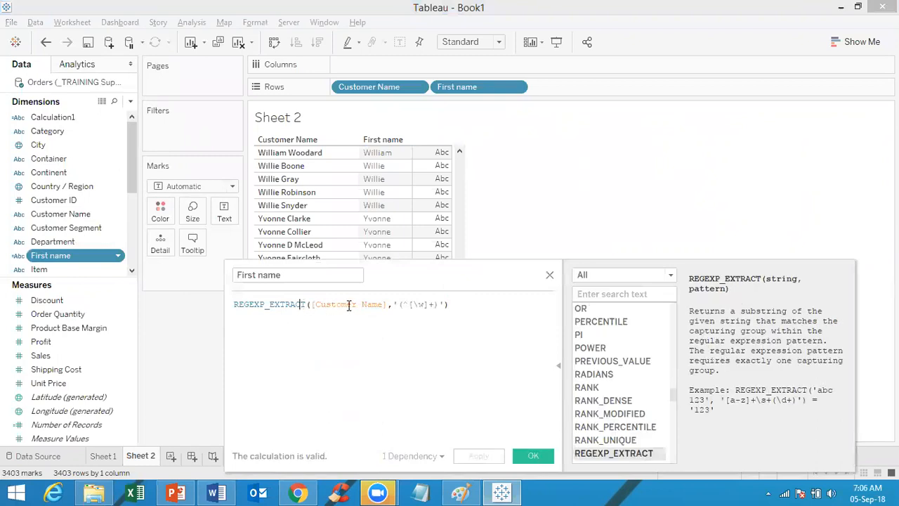
pyautogui.doubleClick(415, 310)
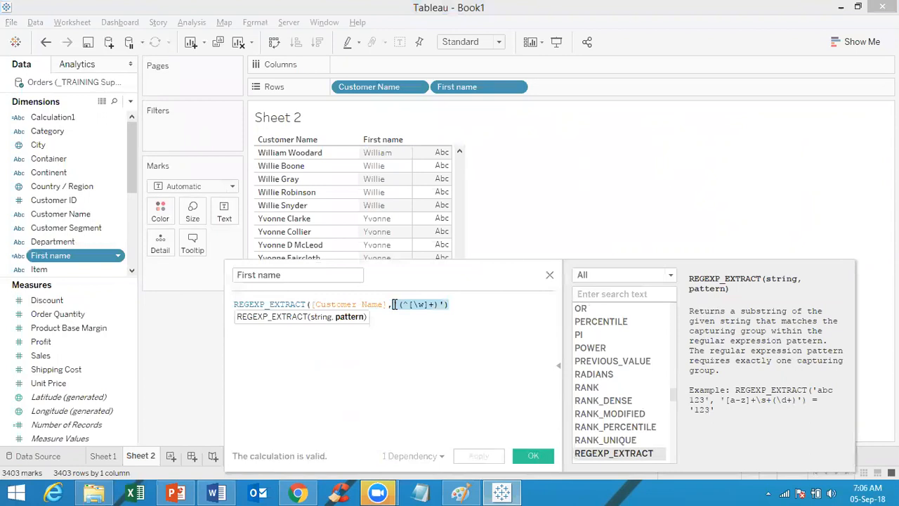
pyautogui.click(438, 306)
# Step: Filter the function reference by 'regex' and show the description of REGEXP_EXTRACT_NTH
pyautogui.click(598, 295)
pyautogui.write('re')
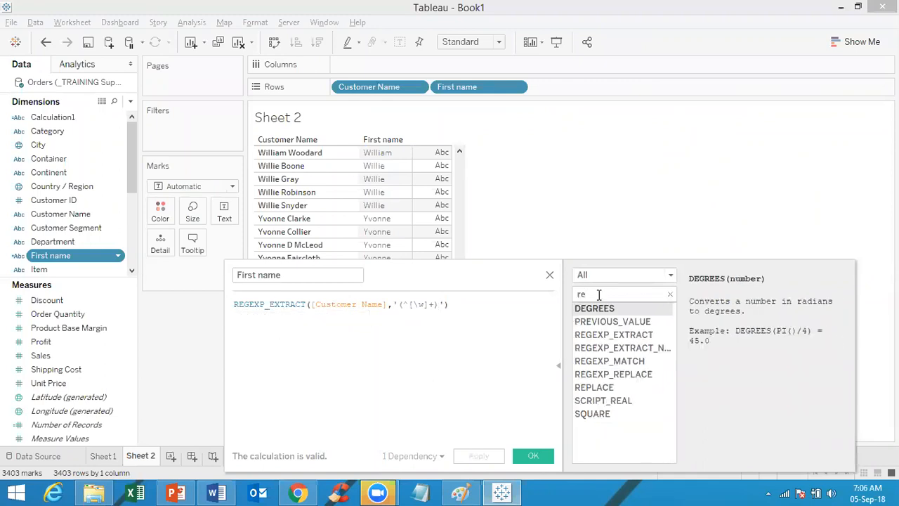
pyautogui.write('gex')
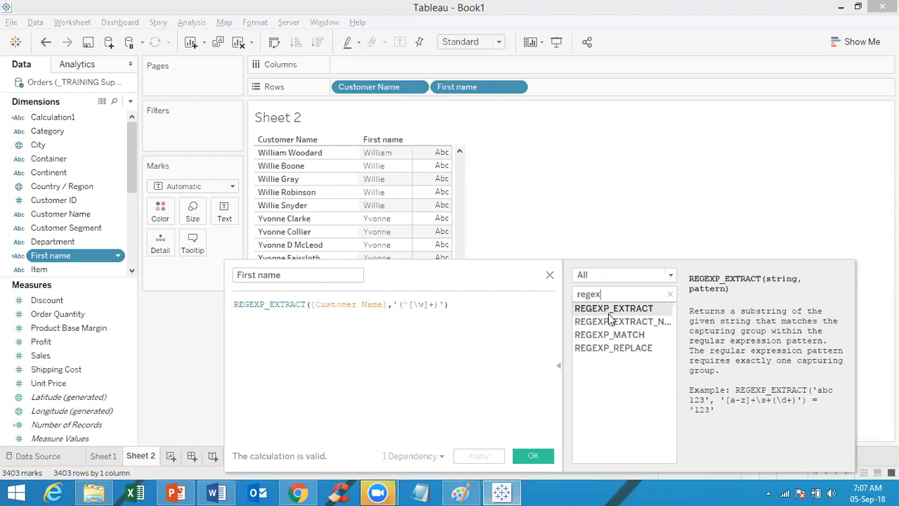
pyautogui.click(613, 324)
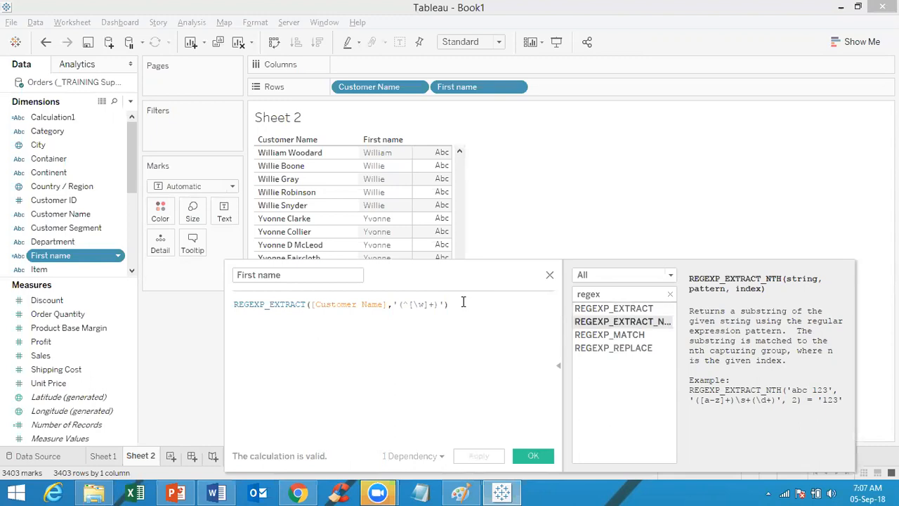
# Step: Comment out the REGEXP_EXTRACT line with // and insert an empty REGEXP_EXTRACT_NTH() on the line below
pyautogui.hotkey('ctrl', 'a')
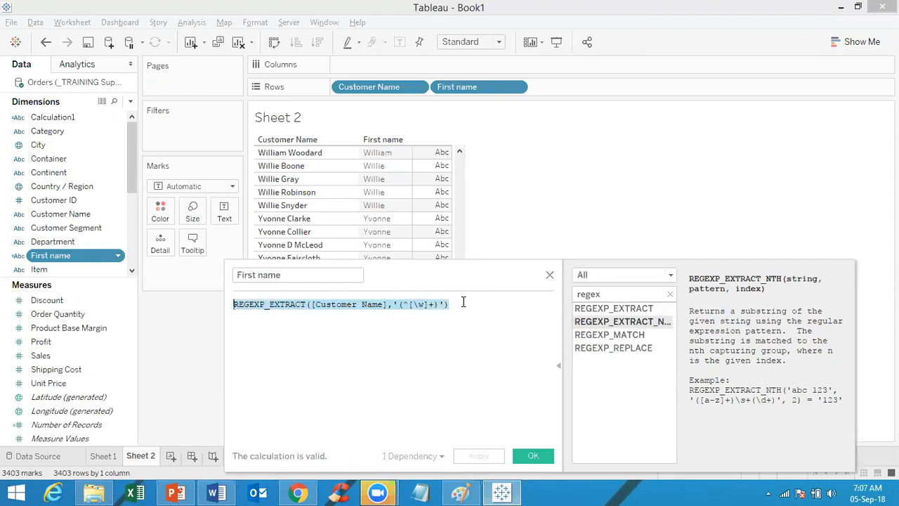
pyautogui.press('Right')
pyautogui.press('Return')
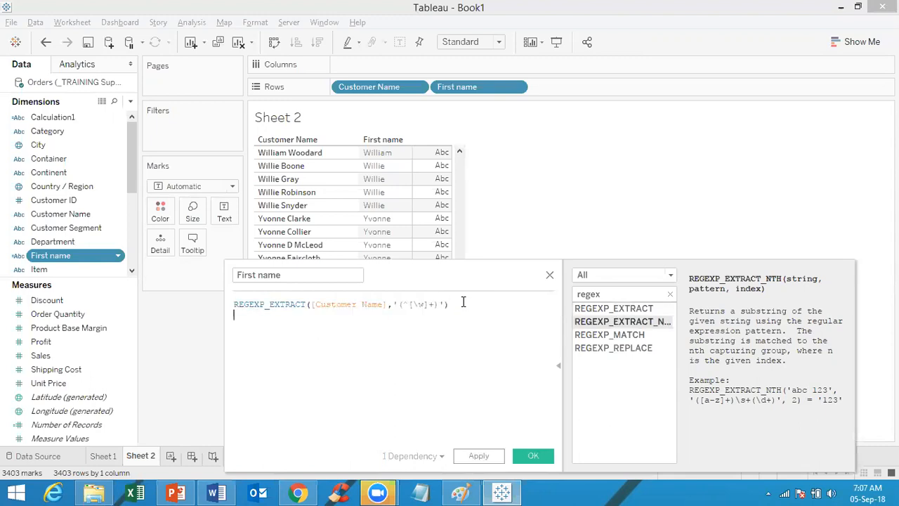
pyautogui.press('Up')
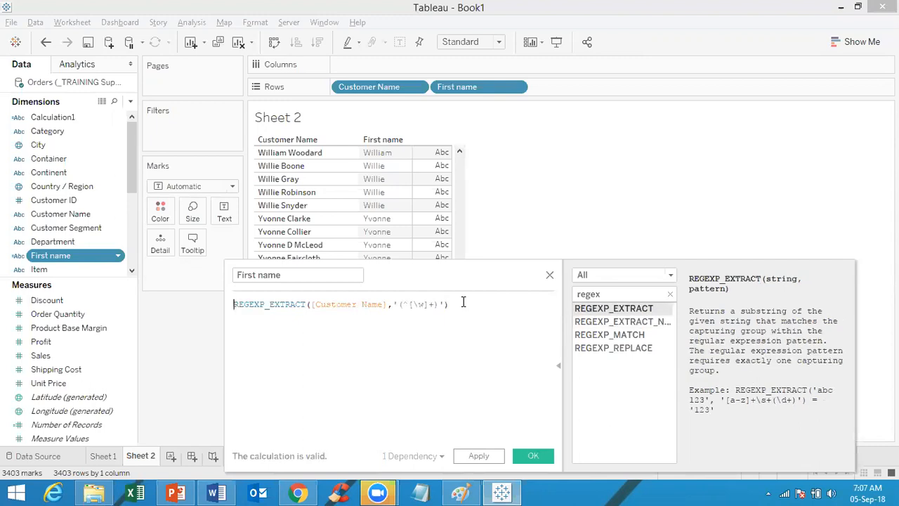
pyautogui.write('//')
pyautogui.press('Down')
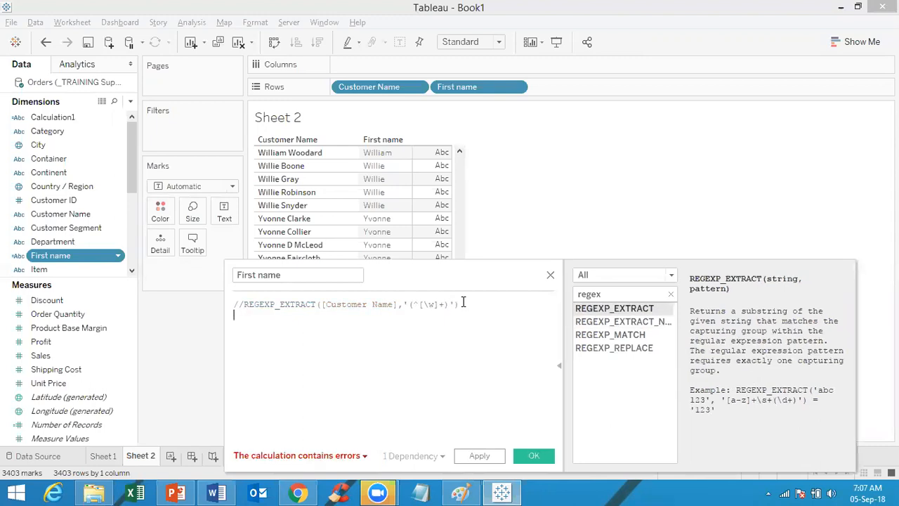
pyautogui.write('re')
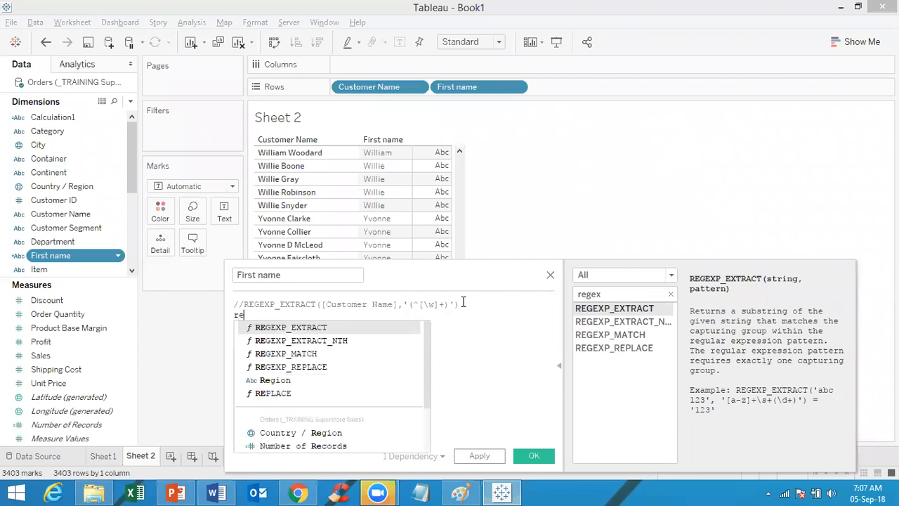
pyautogui.doubleClick(343, 339)
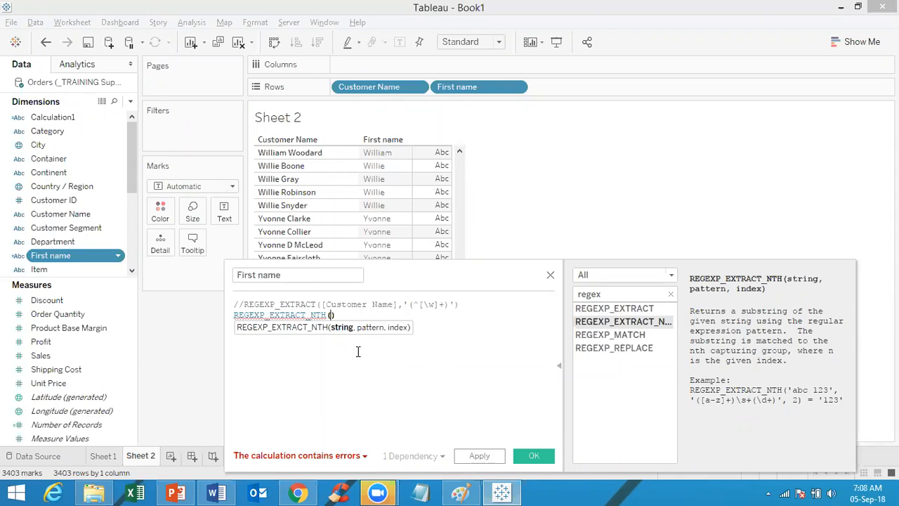
# Step: Swap the second line's function to REGEXP_MATCH, then erase it back to a partial REGEXP_ name
pyautogui.click(621, 335)
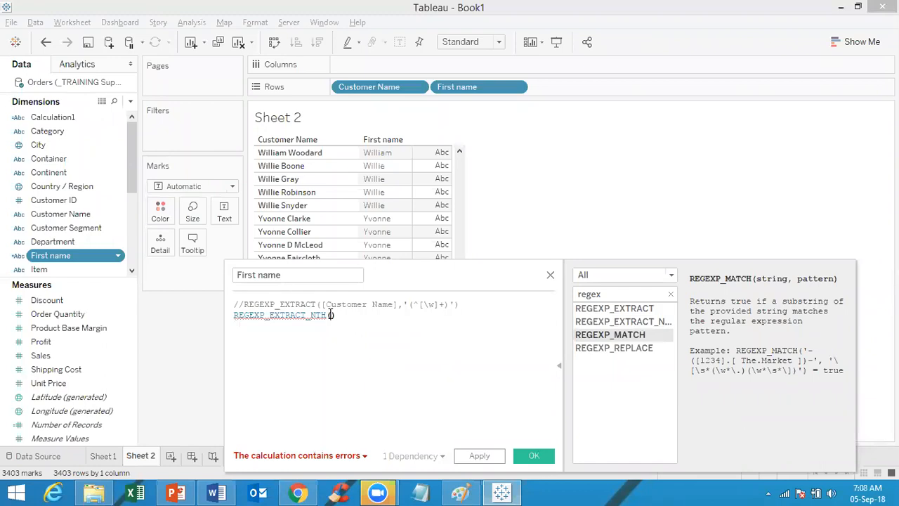
pyautogui.press('BackSpace')
pyautogui.press('BackSpace')
pyautogui.press('BackSpace')
pyautogui.press('BackSpace')
pyautogui.press('BackSpace')
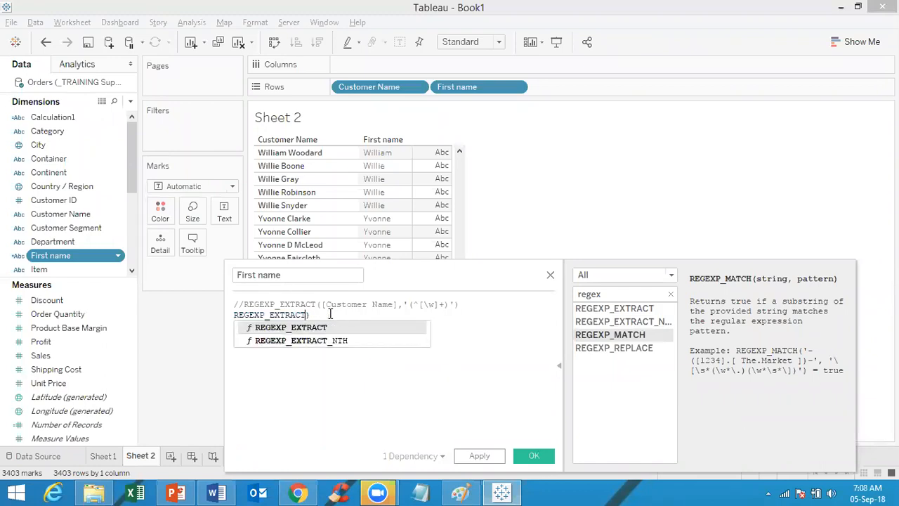
pyautogui.press('BackSpace')
pyautogui.press('BackSpace')
pyautogui.press('BackSpace')
pyautogui.press('BackSpace')
pyautogui.press('BackSpace')
pyautogui.press('BackSpace')
pyautogui.press('BackSpace')
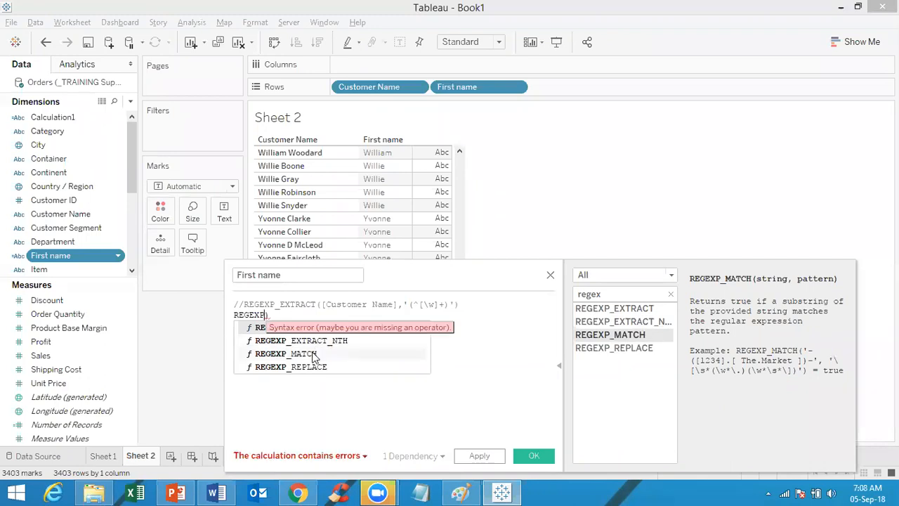
pyautogui.doubleClick(313, 353)
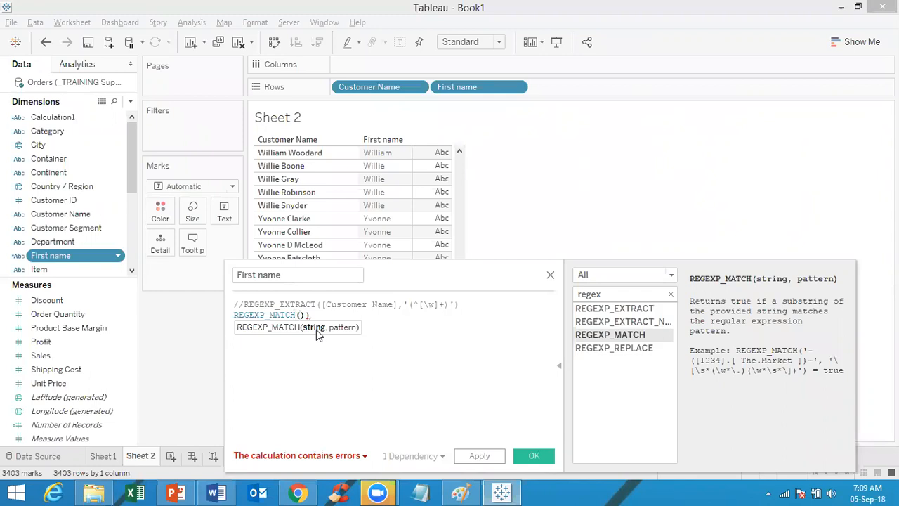
pyautogui.press('BackSpace')
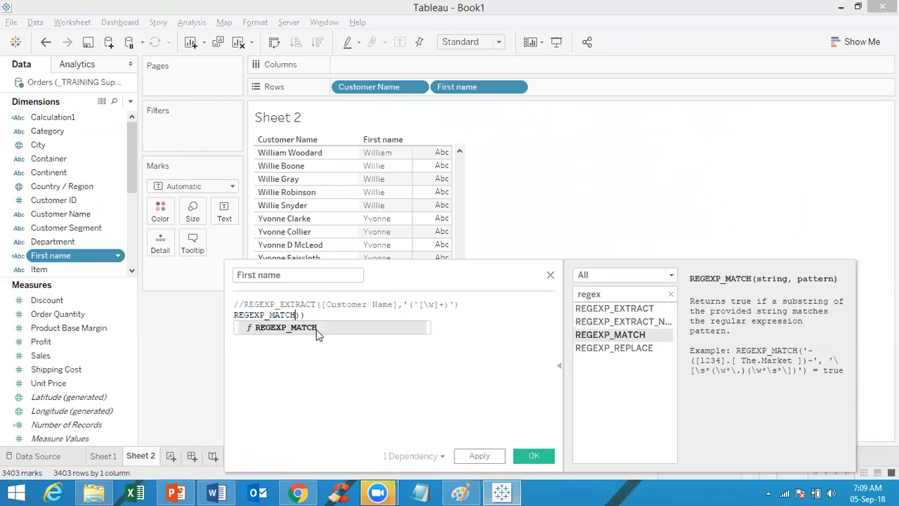
pyautogui.press('BackSpace')
pyautogui.press('BackSpace')
pyautogui.press('BackSpace')
pyautogui.press('BackSpace')
pyautogui.press('BackSpace')
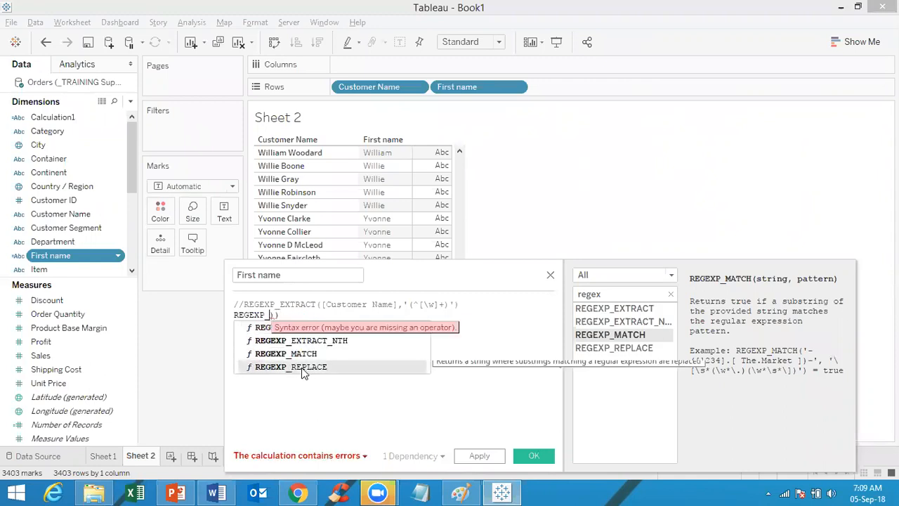
# Step: Insert REGEXP_REPLACE() on the second line and show the REGEXP_EXTRACT description
pyautogui.doubleClick(300, 366)
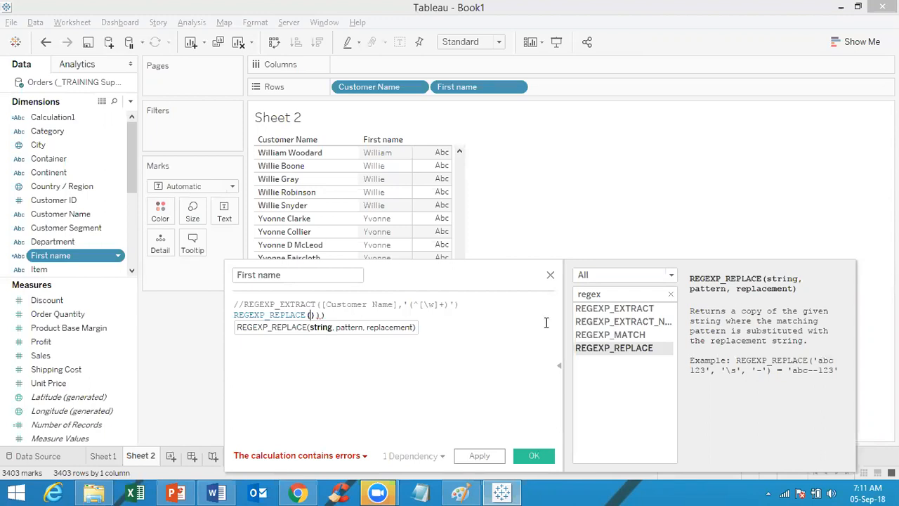
pyautogui.click(626, 311)
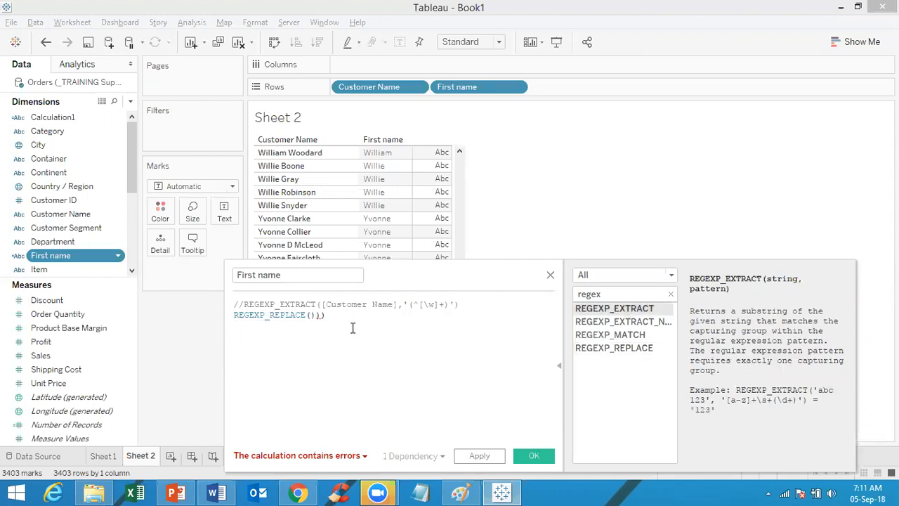
# Step: Delete the REGEXP_REPLACE line, uncomment REGEXP_EXTRACT, and drop the ^ so the pattern is '([\w]+)'
pyautogui.moveTo(253, 327); pyautogui.dragTo(235, 316)
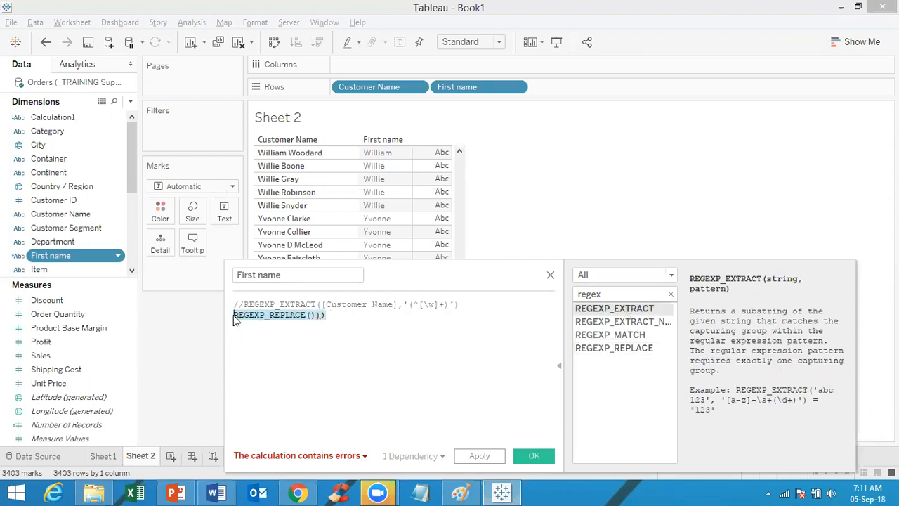
pyautogui.press('BackSpace')
pyautogui.press('BackSpace')
pyautogui.click(243, 304)
pyautogui.press('BackSpace')
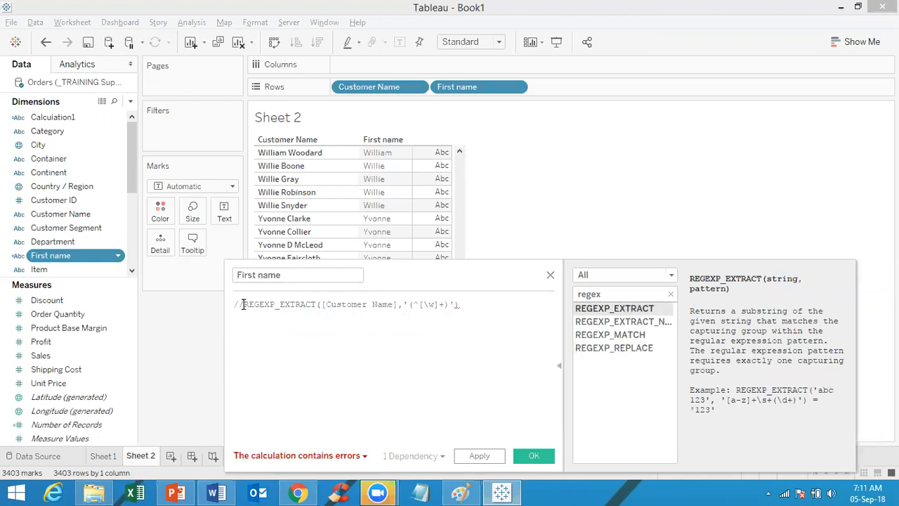
pyautogui.press('BackSpace')
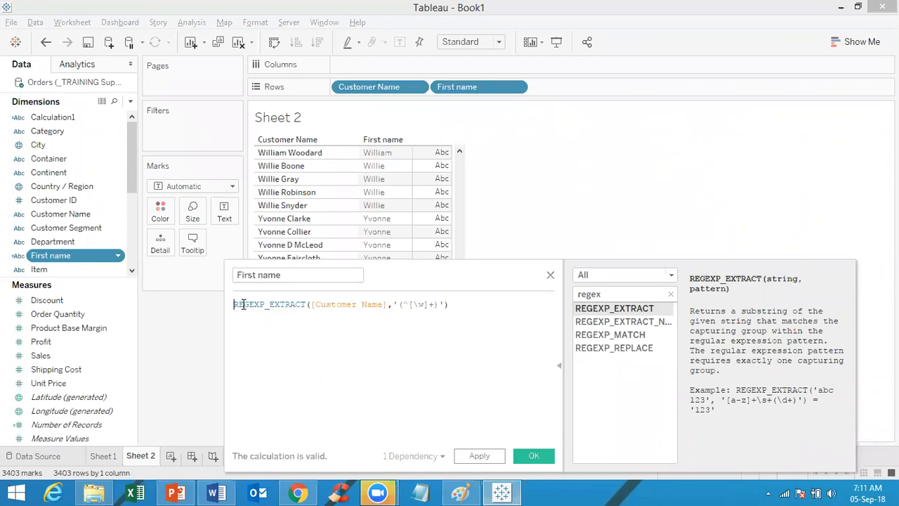
pyautogui.click(410, 304)
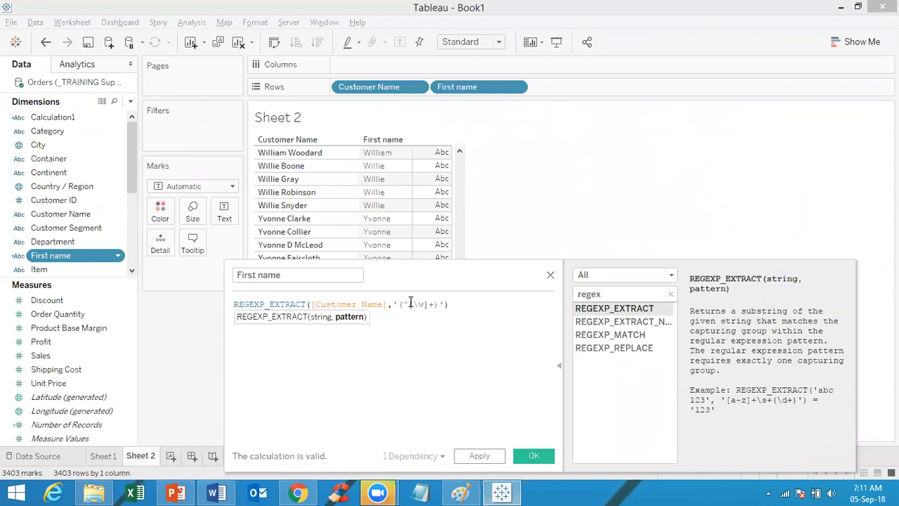
pyautogui.press('BackSpace')
# Step: Rename the calculation to 'Mid name', save it, and add it as another column on Rows
pyautogui.click(455, 304)
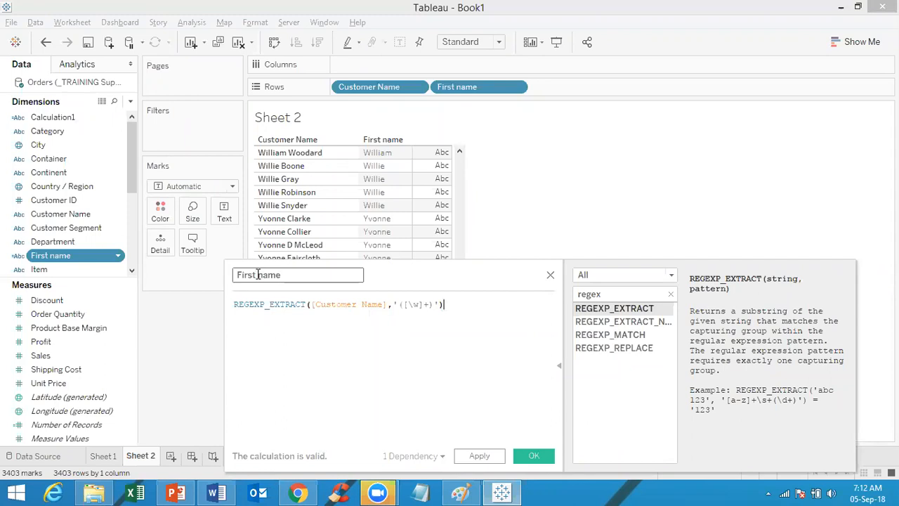
pyautogui.moveTo(260, 274); pyautogui.dragTo(170, 258)
pyautogui.write('Mid')
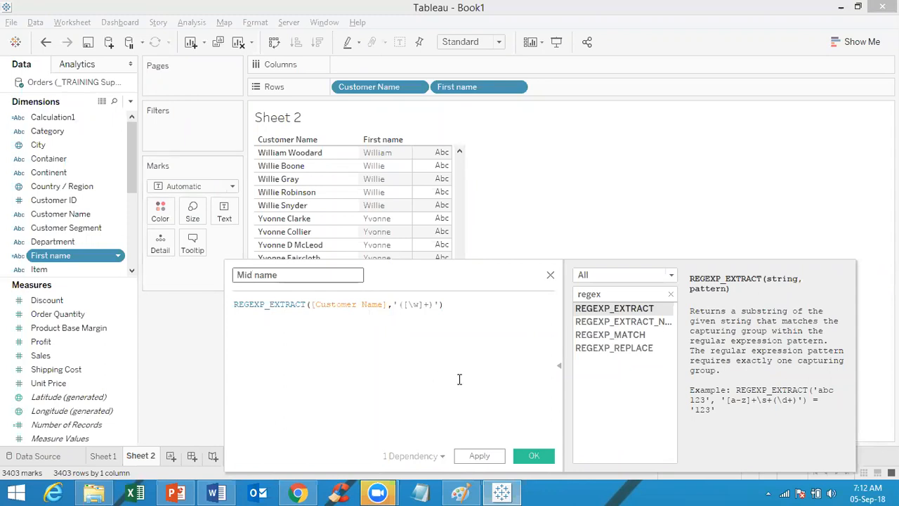
pyautogui.click(538, 457)
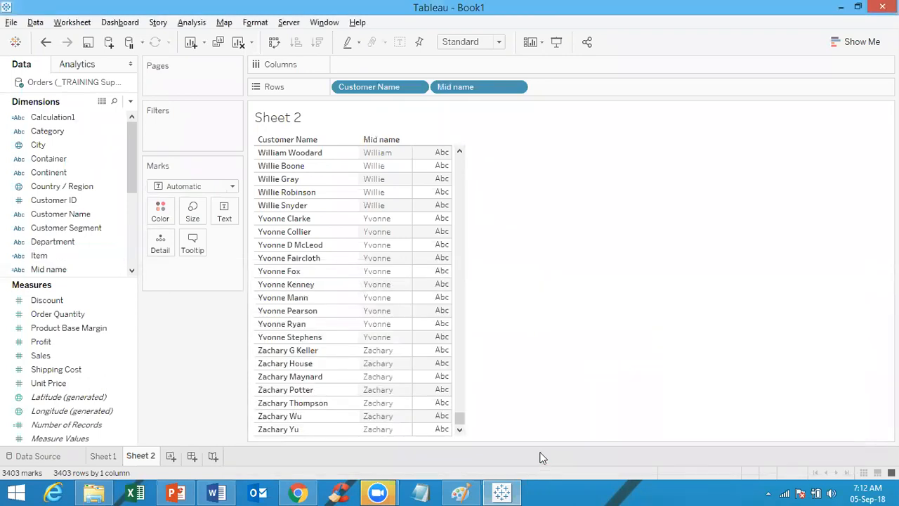
pyautogui.moveTo(90, 271); pyautogui.dragTo(597, 92)
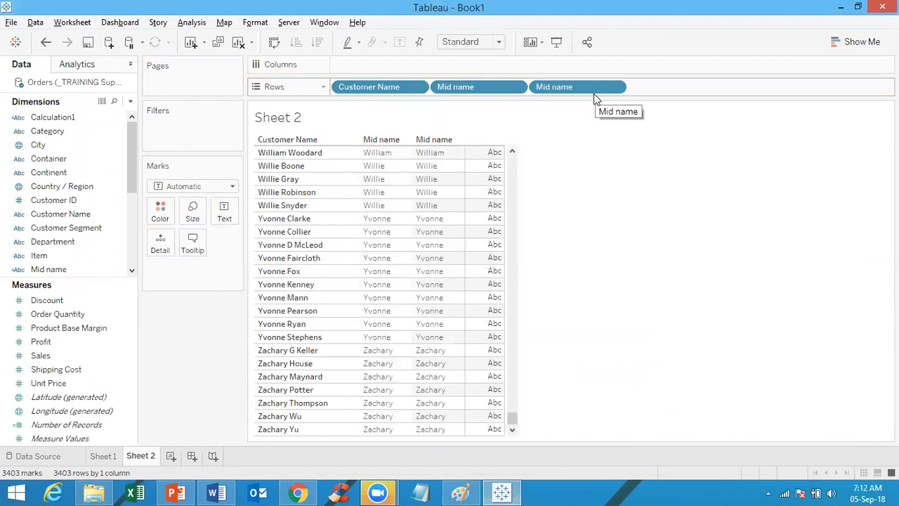
# Step: Open the Mid name calculation for editing from the Data pane
pyautogui.rightClick(60, 265)
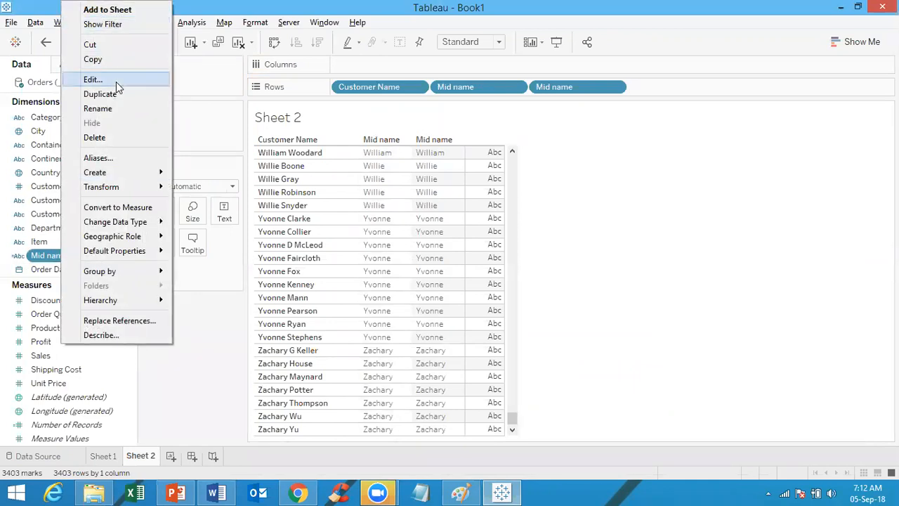
pyautogui.click(116, 82)
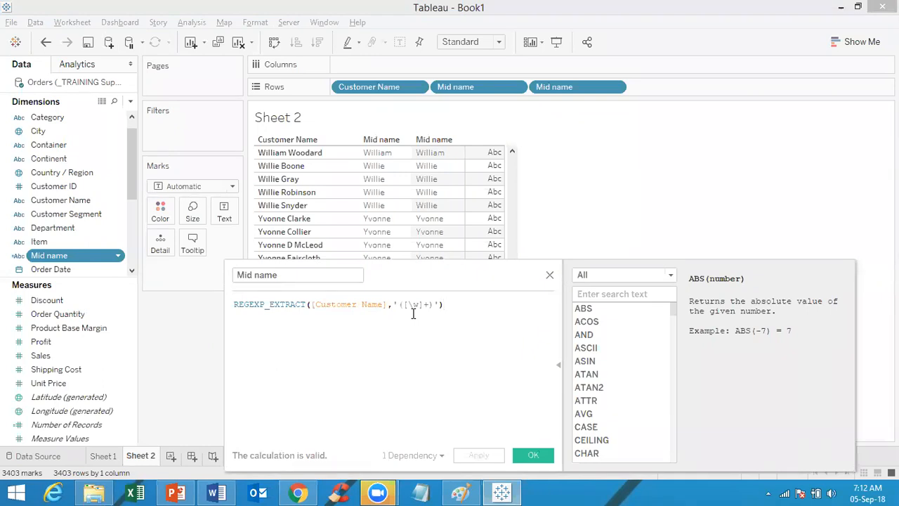
# Step: Rename the calculation to 'Last name' and bring up the regex notes in Paint
pyautogui.doubleClick(252, 274)
pyautogui.write('Last')
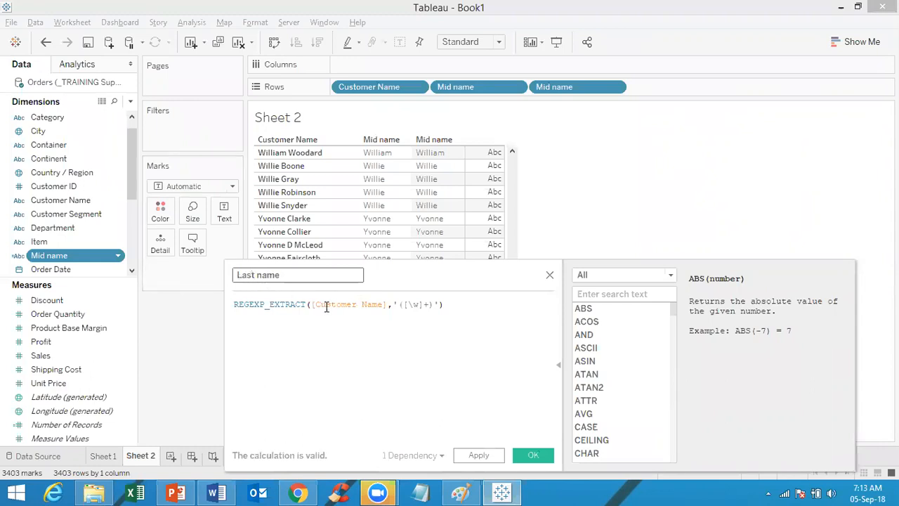
pyautogui.click(468, 492)
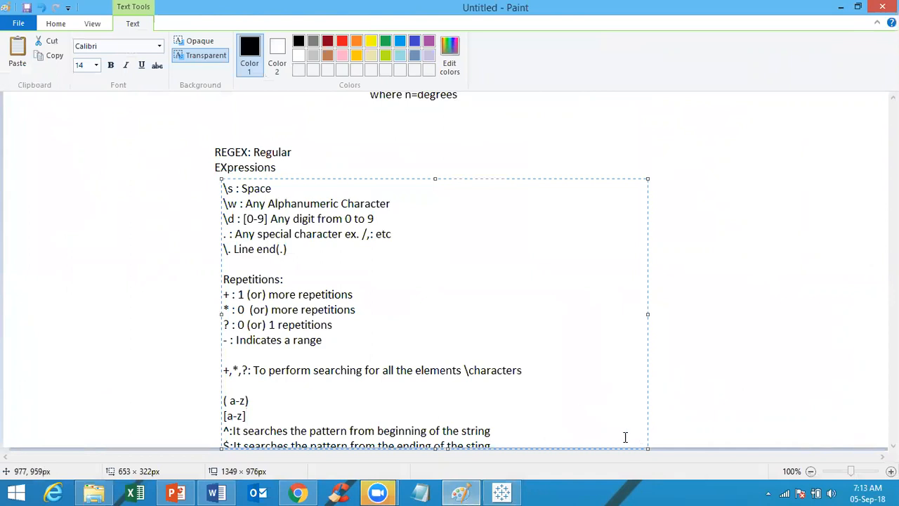
# Step: Add a blank line after the 'OR' operator note in Paint, then return to Tableau
pyautogui.press('Down')
pyautogui.press('Down')
pyautogui.press('Return')
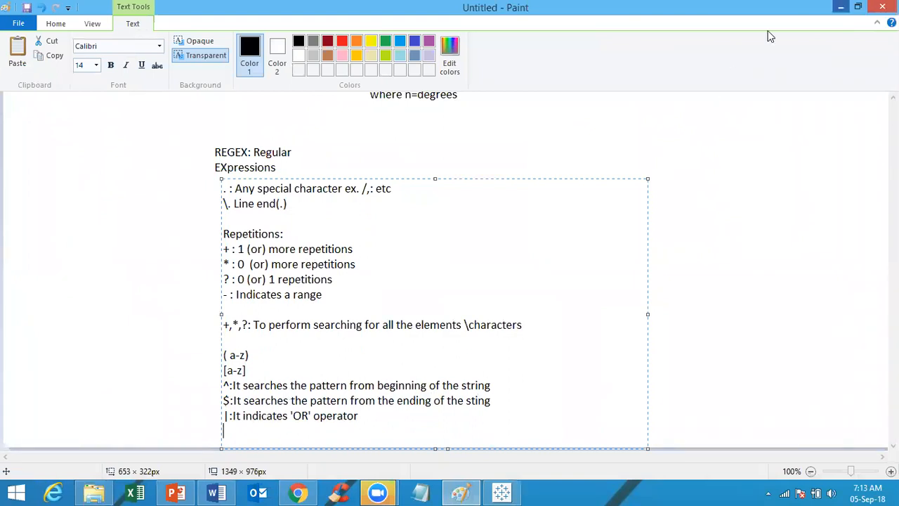
pyautogui.hotkey('alt', 'Tab')
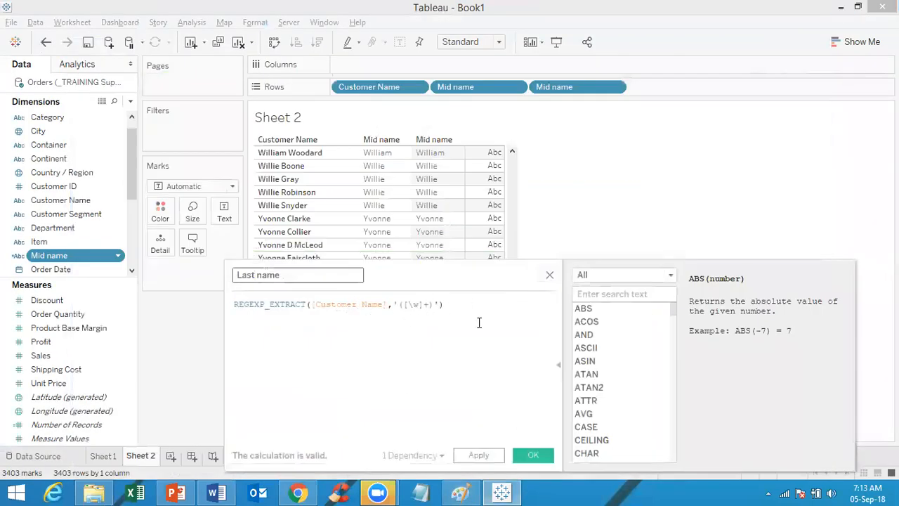
# Step: Anchor the pattern to the end as '([\w]+$)', save Last name, and select the field
pyautogui.click(431, 303)
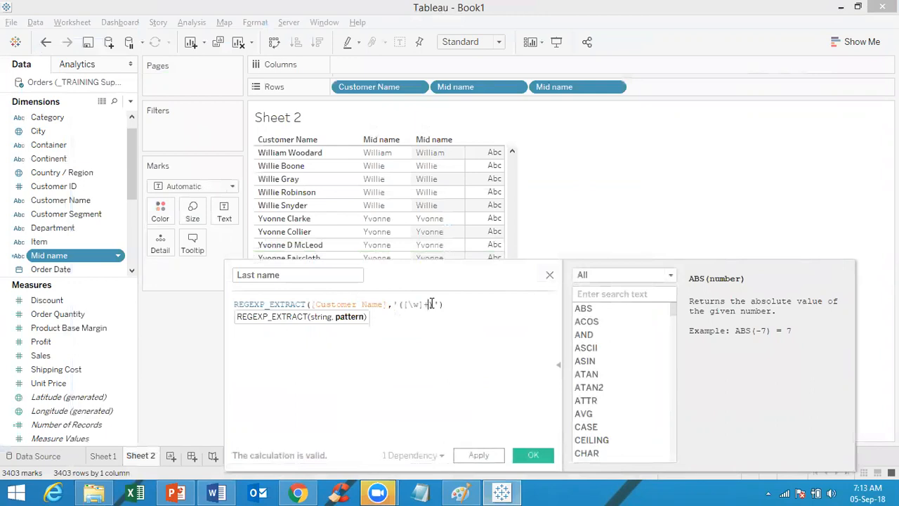
pyautogui.write(')')
pyautogui.write('$')
pyautogui.click(536, 455)
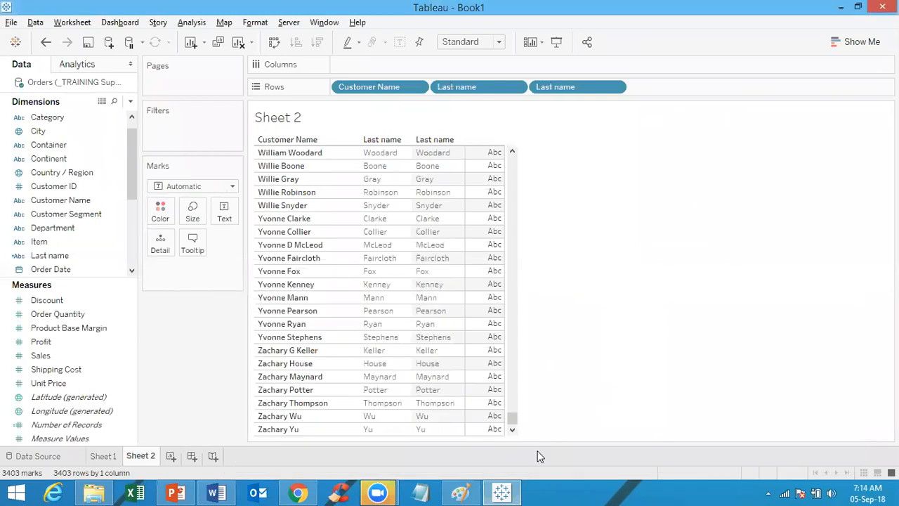
pyautogui.click(74, 256)
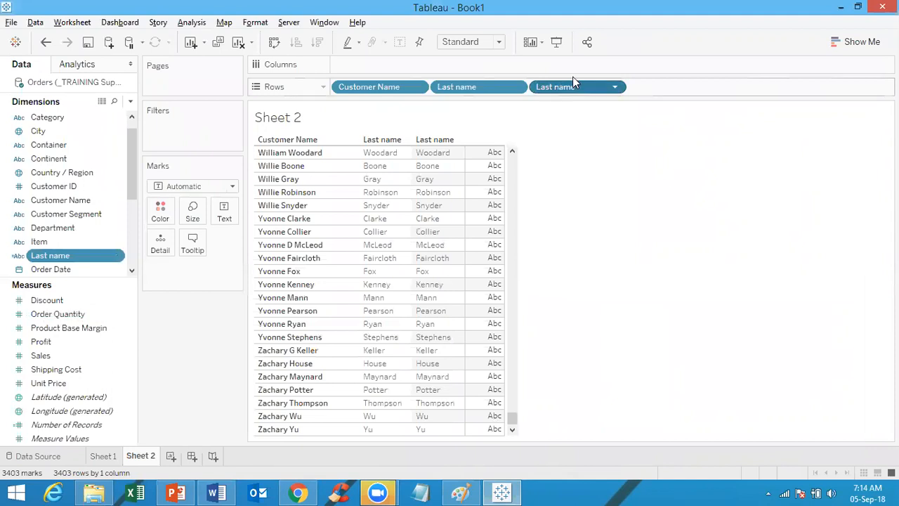
# Step: Remove the extra Last name pill from Rows so one Last name column sits beside Customer Name
pyautogui.moveTo(572, 79); pyautogui.dragTo(636, 47)
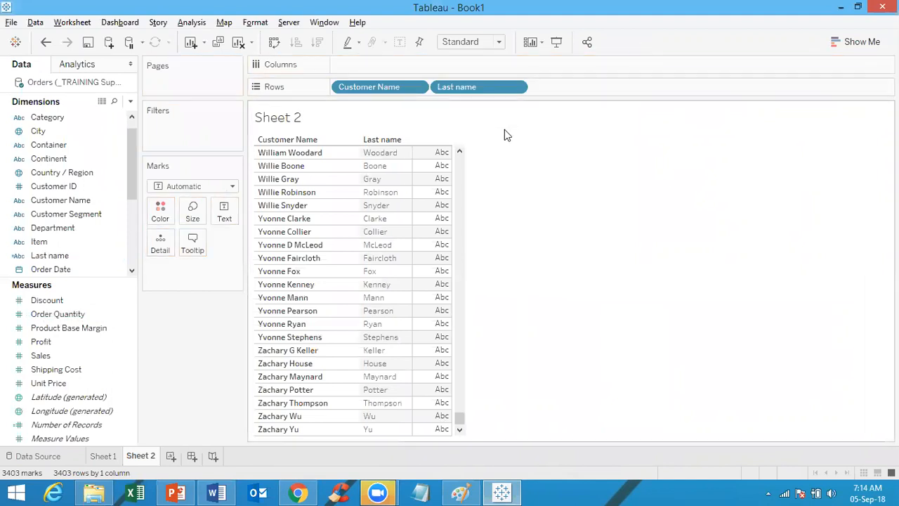
pyautogui.click(85, 255)
pyautogui.moveTo(460, 420); pyautogui.dragTo(460, 156)
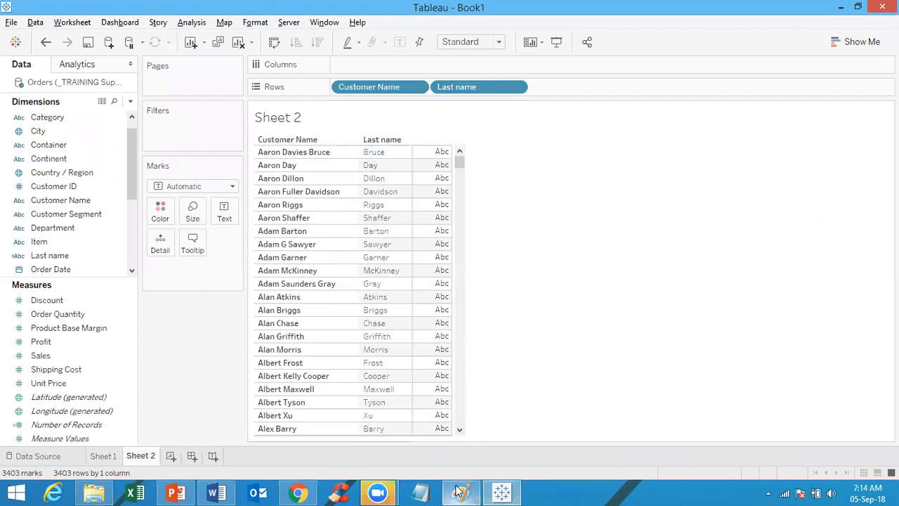
# Step: Scroll through the REGEX notes in Paint, then return to Tableau's Sheet 2
pyautogui.click(430, 469)
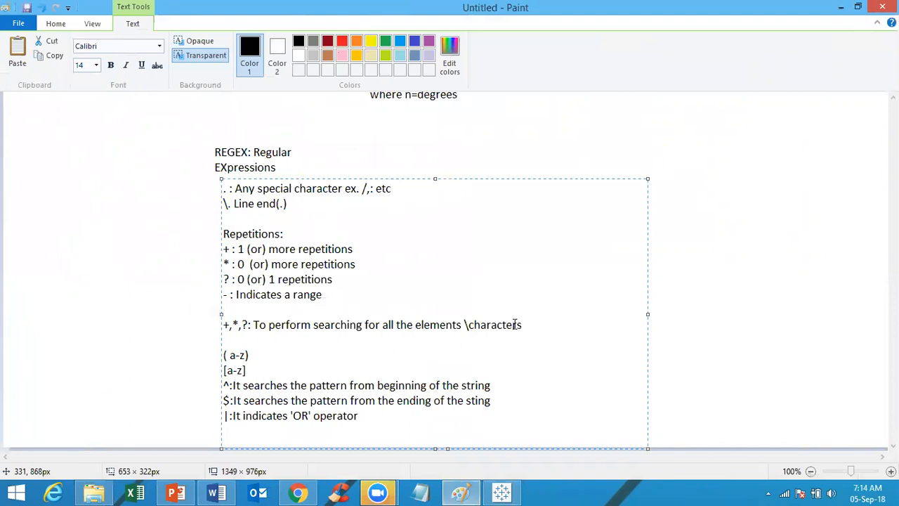
pyautogui.click(826, 317)
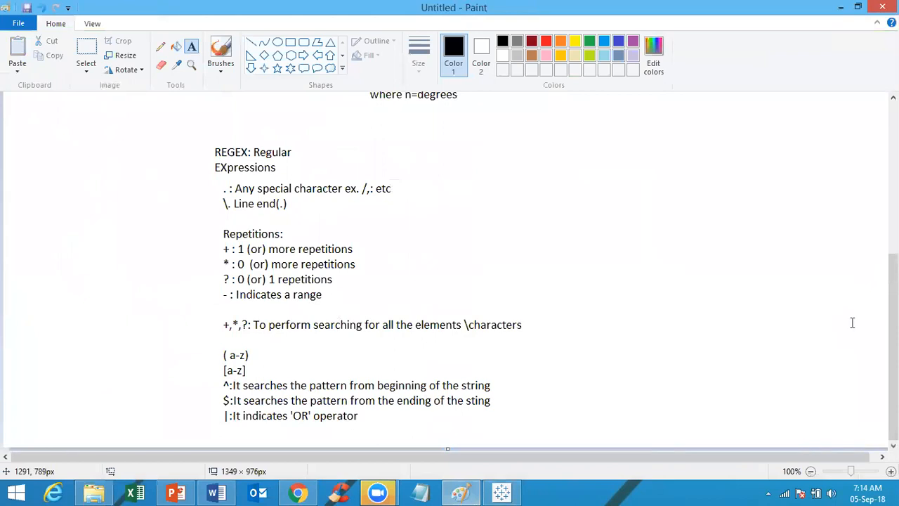
pyautogui.scroll(5, 875, 280)
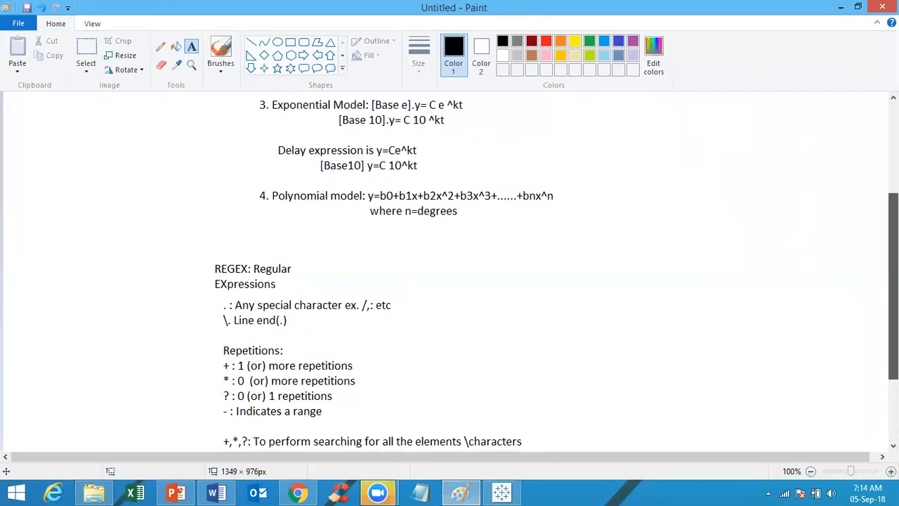
pyautogui.scroll(-5, 874, 280)
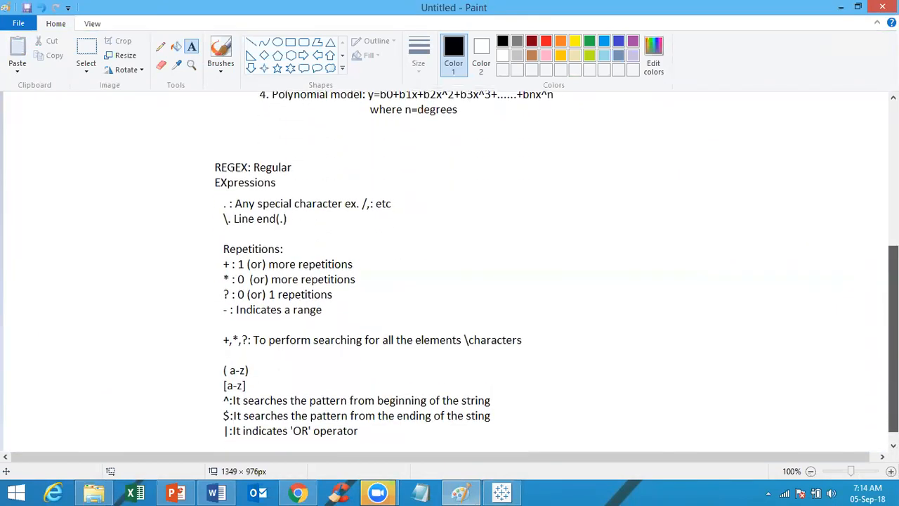
pyautogui.click(503, 491)
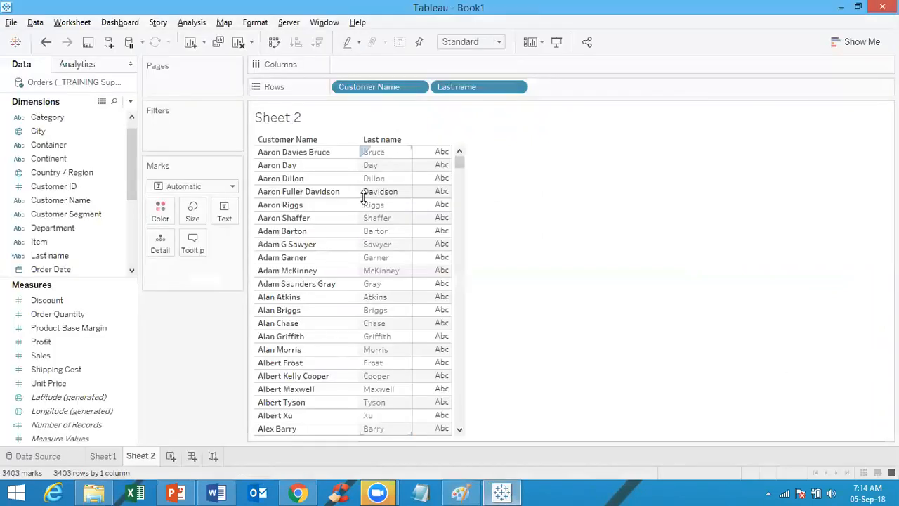
# Step: Inspect the Last name calculation formula without editing it, then add a blank Sheet 3
pyautogui.click(49, 272)
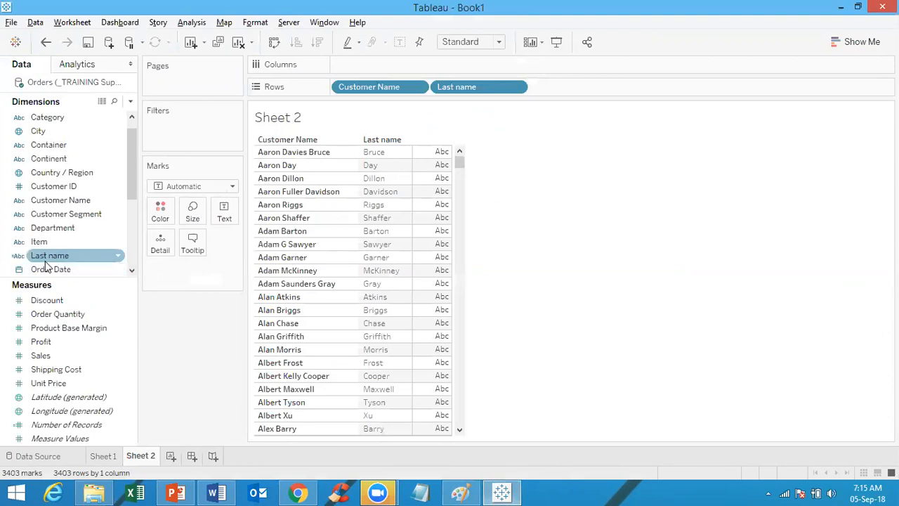
pyautogui.click(46, 261)
pyautogui.rightClick(47, 261)
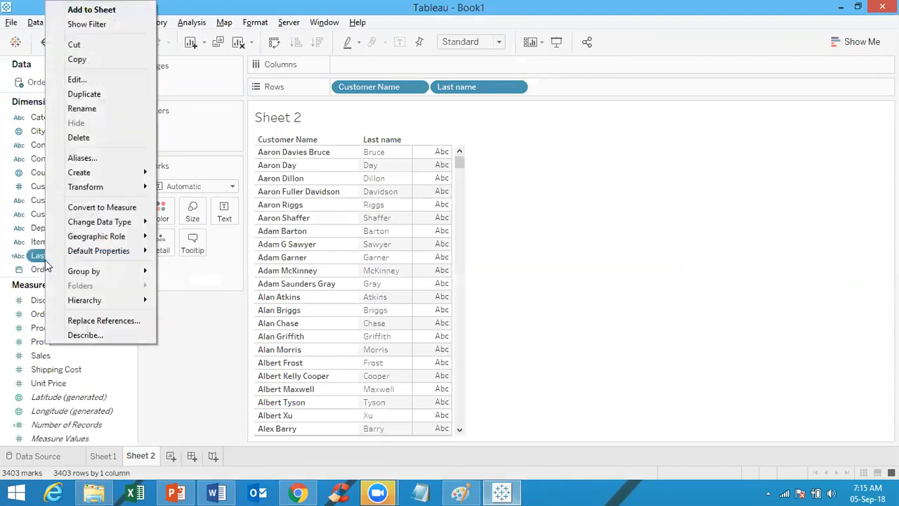
pyautogui.click(97, 84)
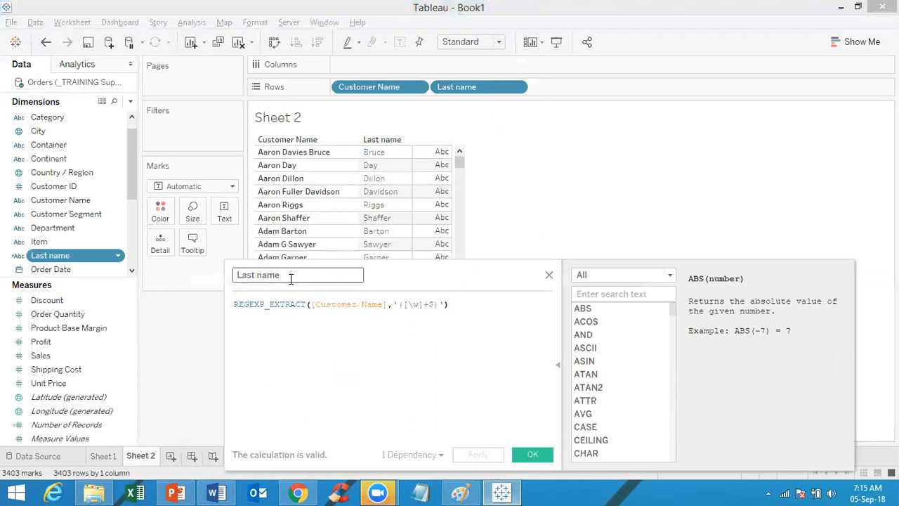
pyautogui.click(550, 276)
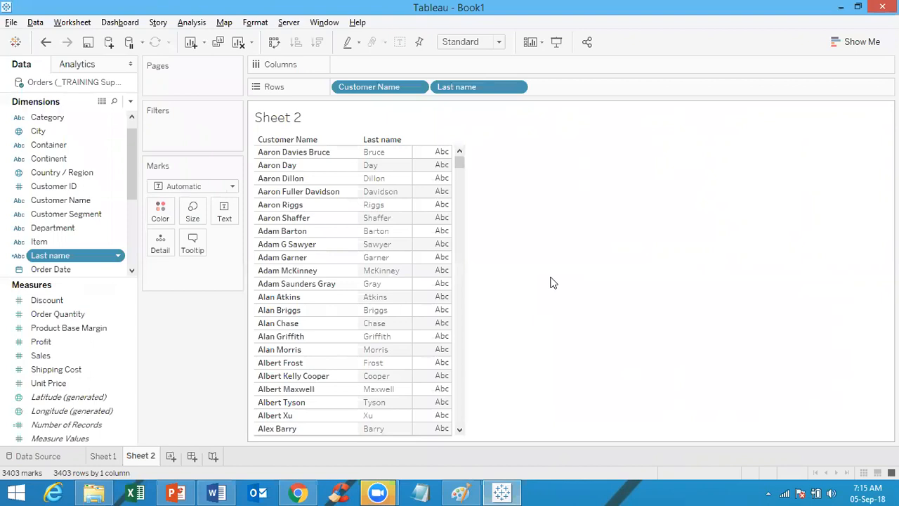
pyautogui.click(172, 456)
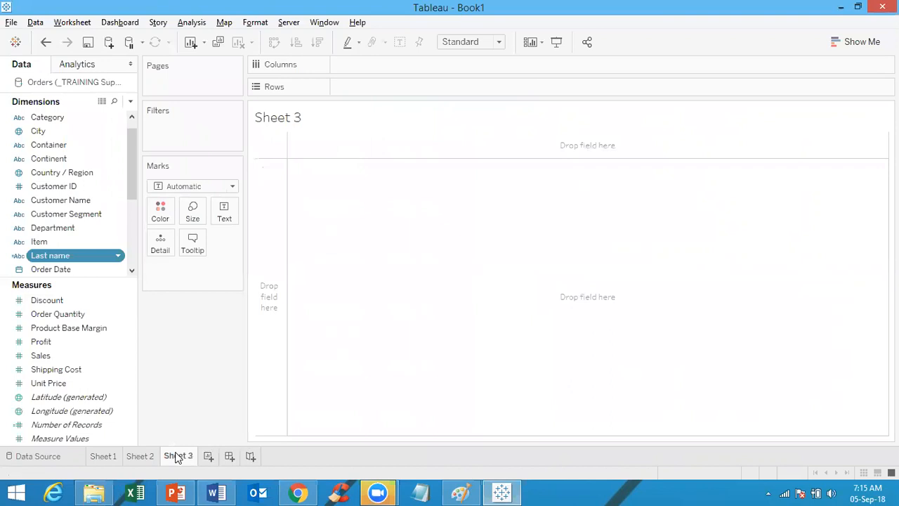
# Step: Put Item on Rows to list all 1263 product names on Sheet 3
pyautogui.click(37, 242)
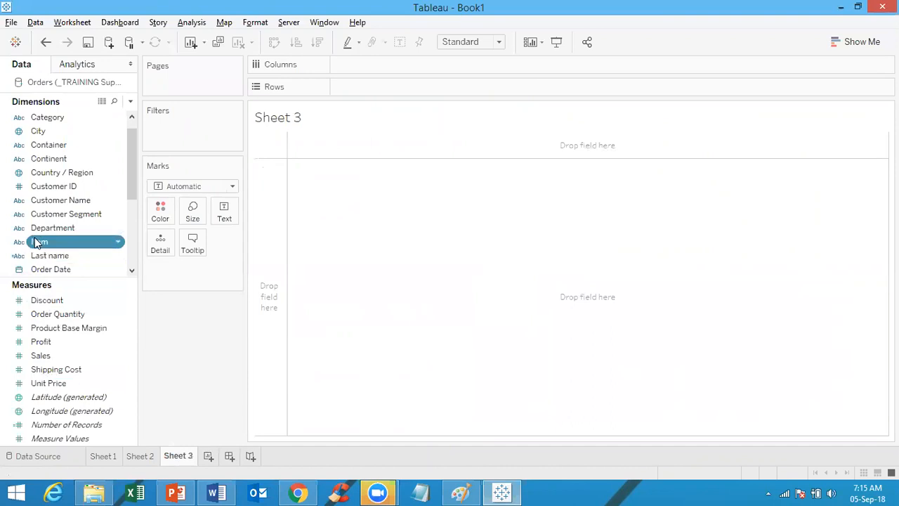
pyautogui.moveTo(36, 243); pyautogui.dragTo(358, 86)
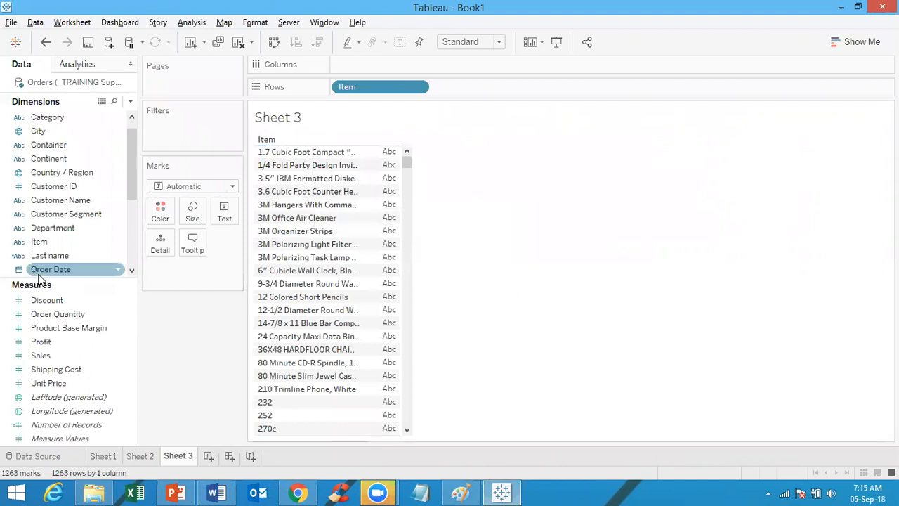
pyautogui.click(130, 101)
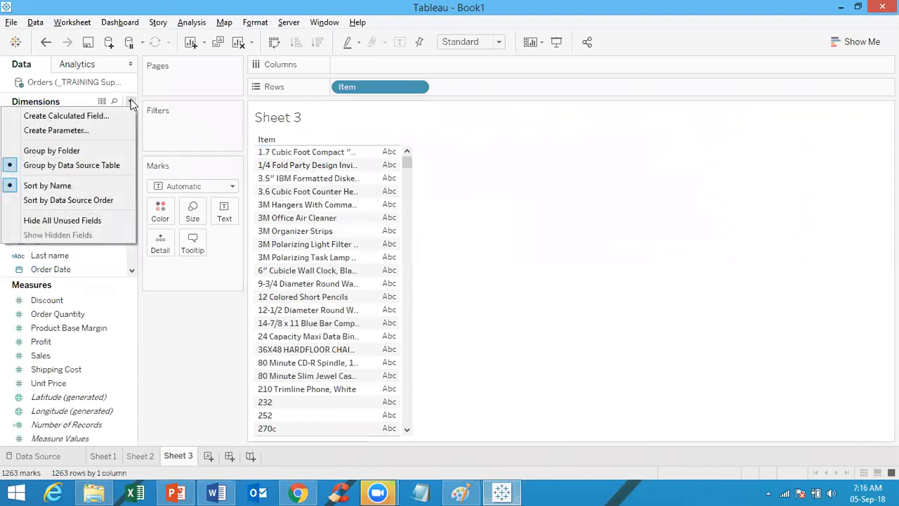
# Step: Create a new calculated field named Item Number
pyautogui.click(87, 117)
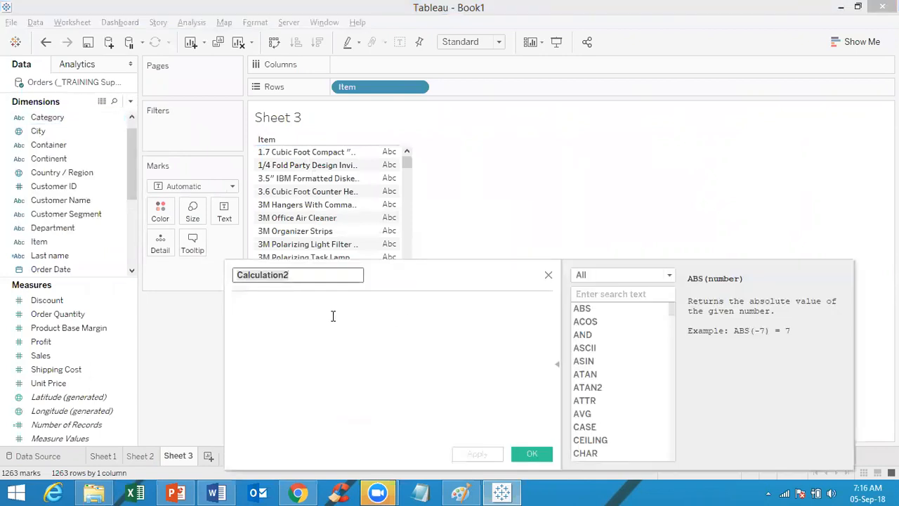
pyautogui.write('Ite')
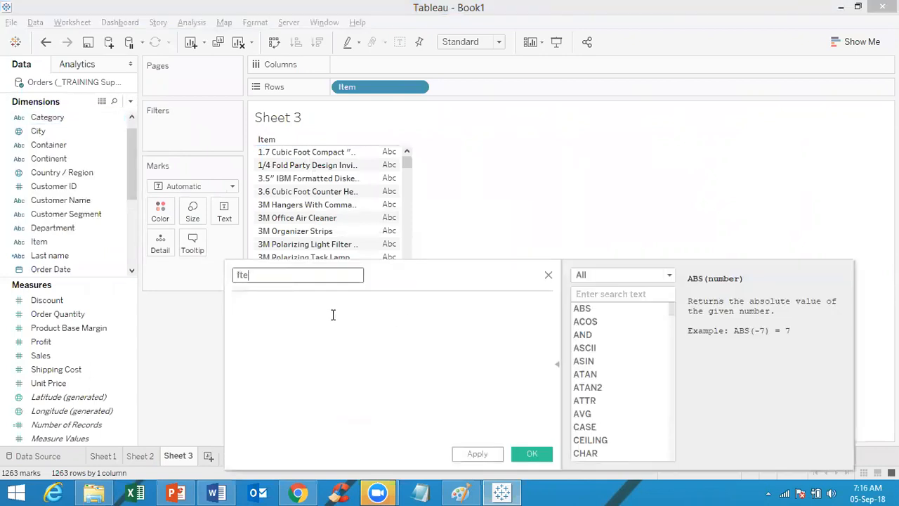
pyautogui.write('m Number')
pyautogui.click(291, 342)
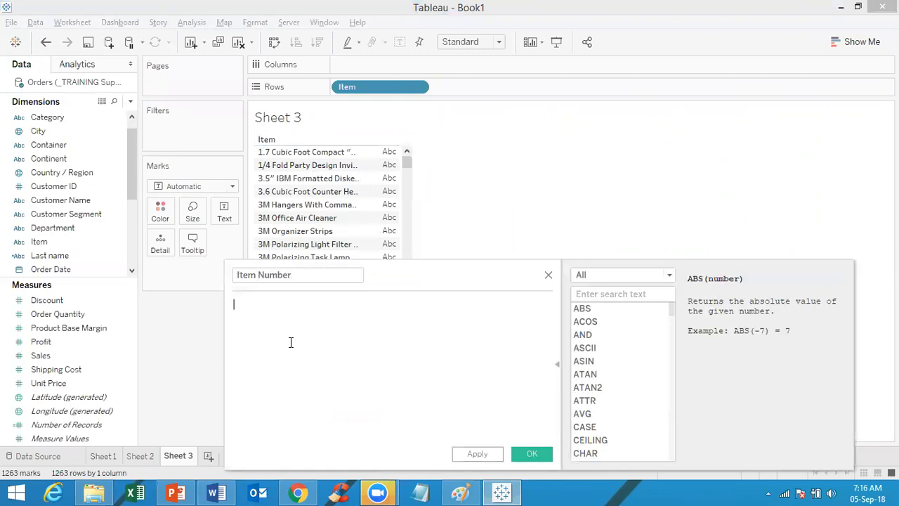
# Step: Begin its formula as REGEXP_EXTRACT([Item],'([\d]*' with a digit-matching pattern
pyautogui.write('re')
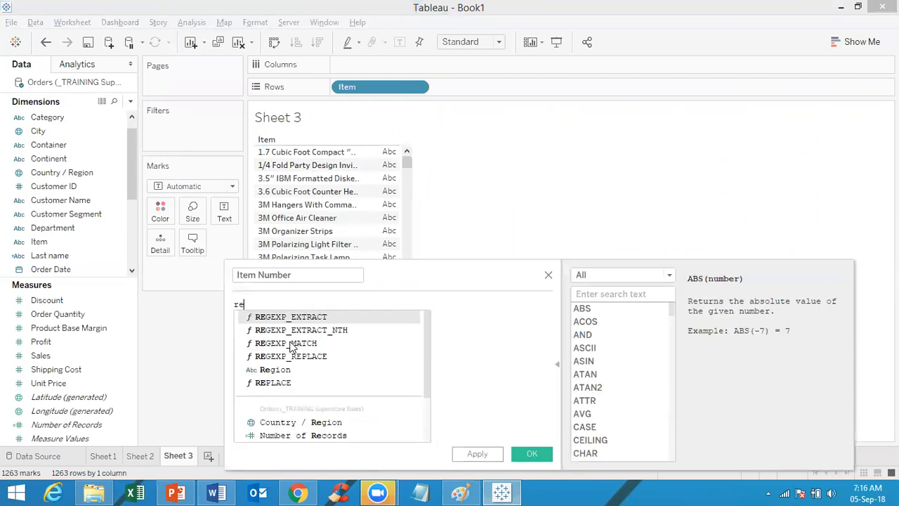
pyautogui.write('g')
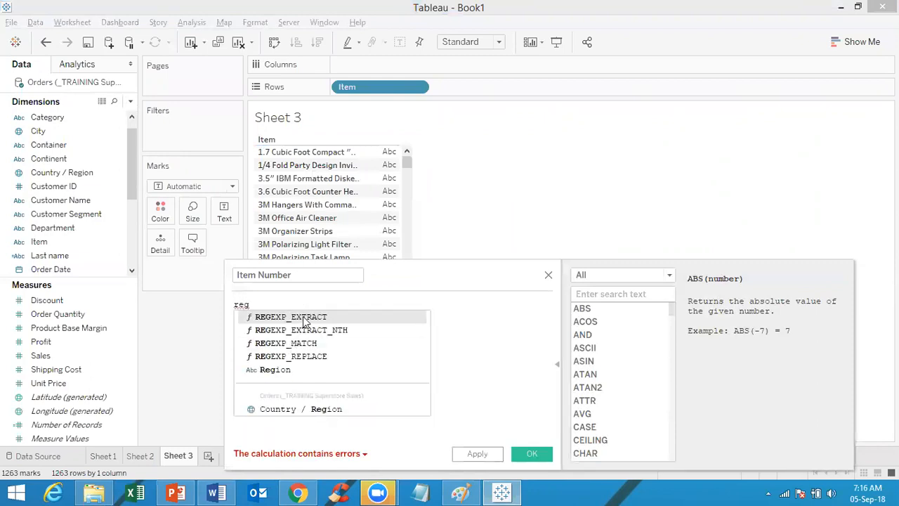
pyautogui.doubleClick(302, 316)
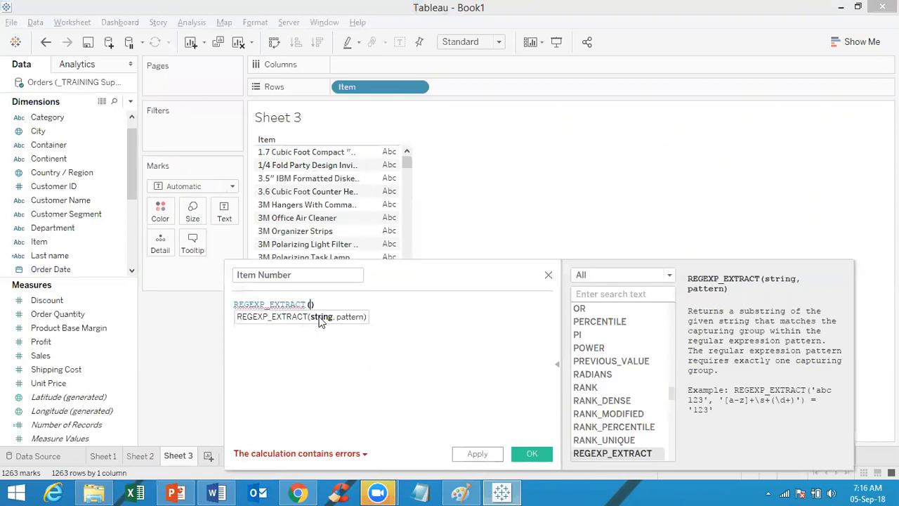
pyautogui.write('item')
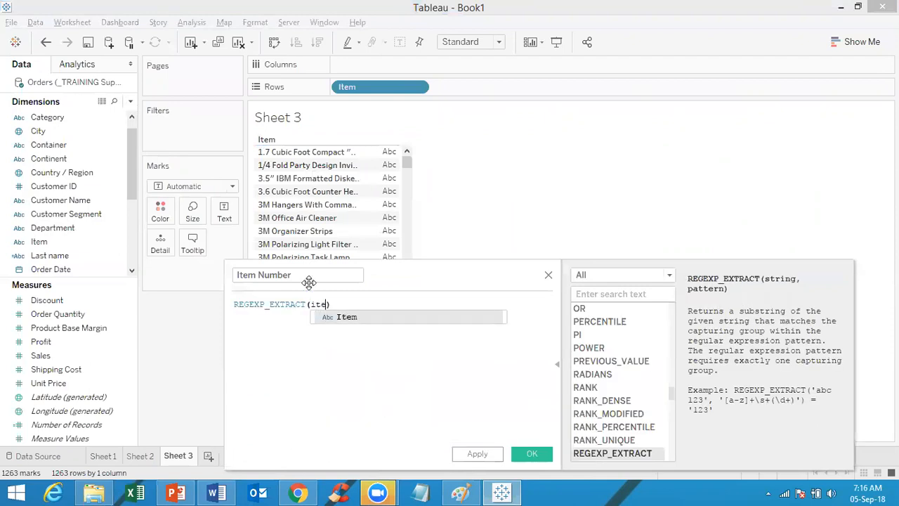
pyautogui.doubleClick(345, 316)
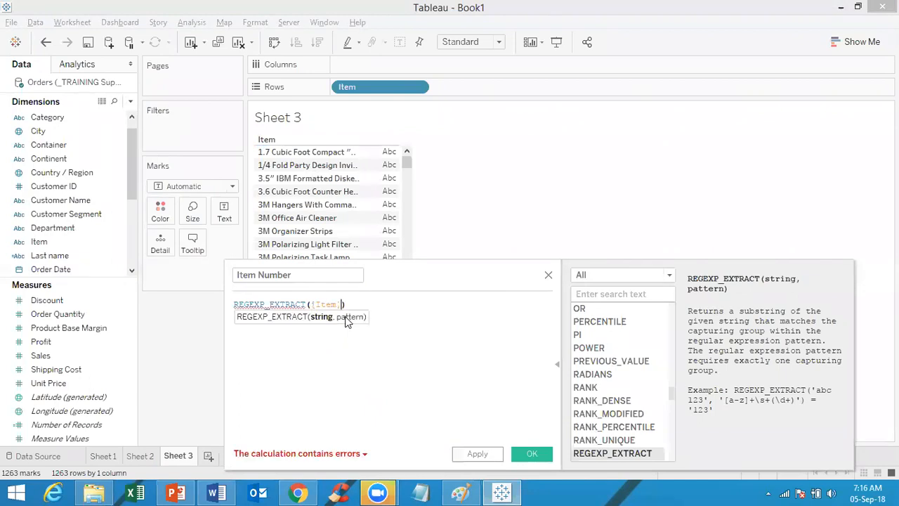
pyautogui.write(", '")
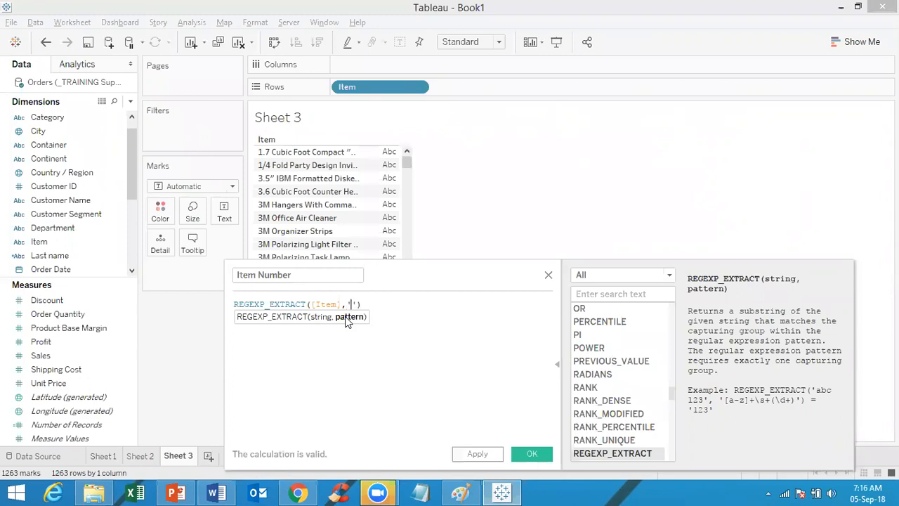
pyautogui.write('(')
pyautogui.write('[]')
pyautogui.press('Left')
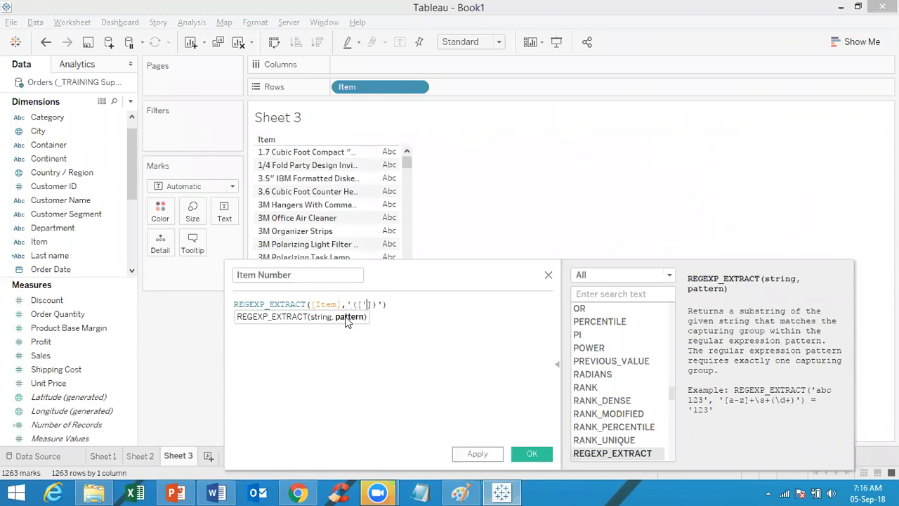
pyautogui.write('\\d')
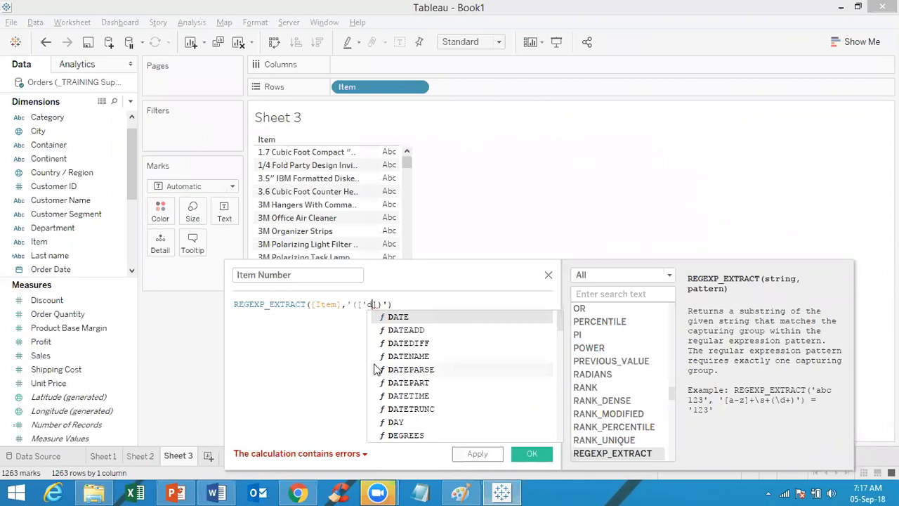
pyautogui.write(']')
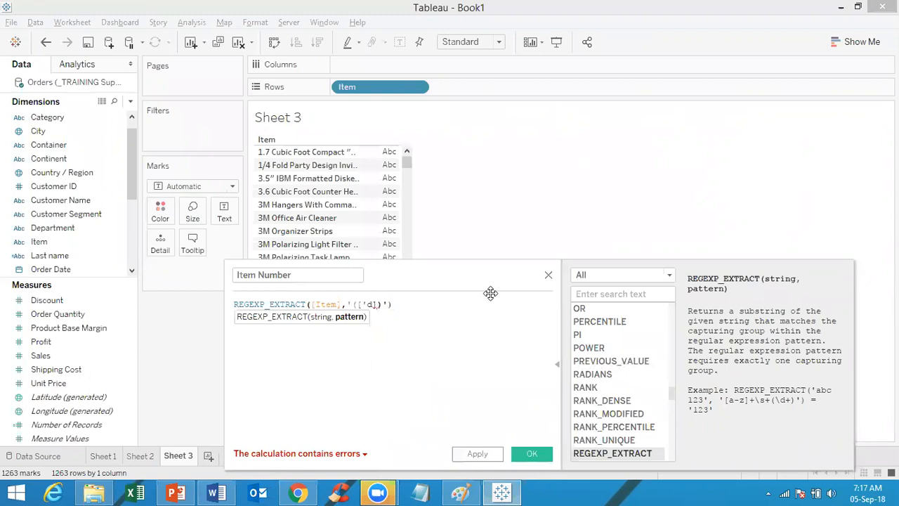
pyautogui.write('*')
pyautogui.click(461, 491)
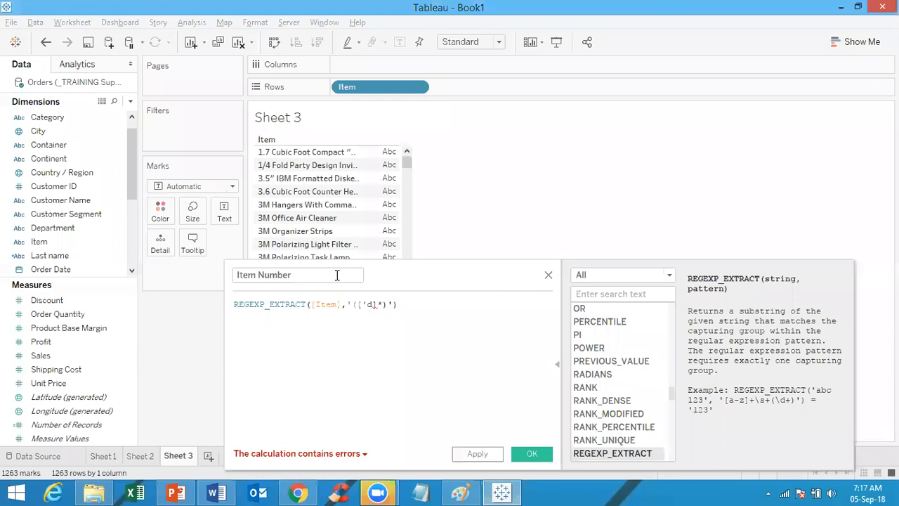
pyautogui.hotkey('alt', 'Tab')
pyautogui.click(371, 303)
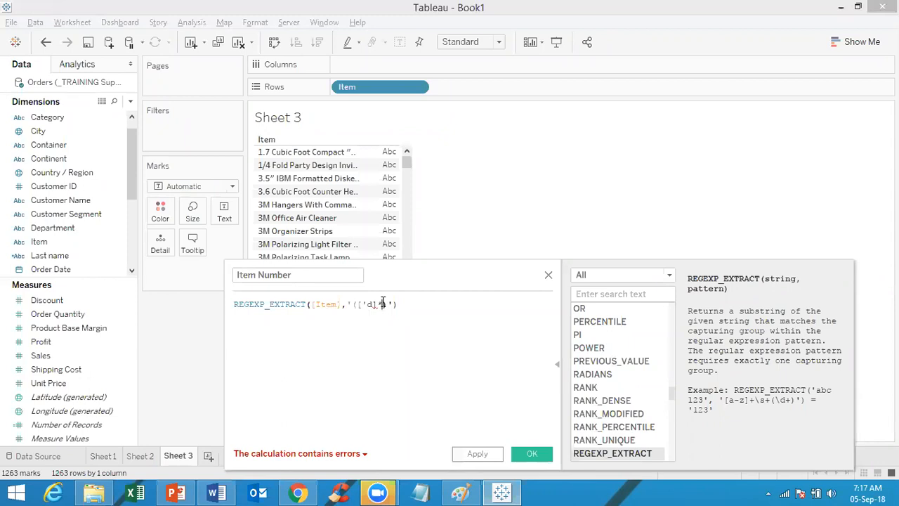
# Step: Complete the pattern so REGEXP_EXTRACT([Item],'([\d]*.[\d]*)') is reported as valid
pyautogui.write(')')
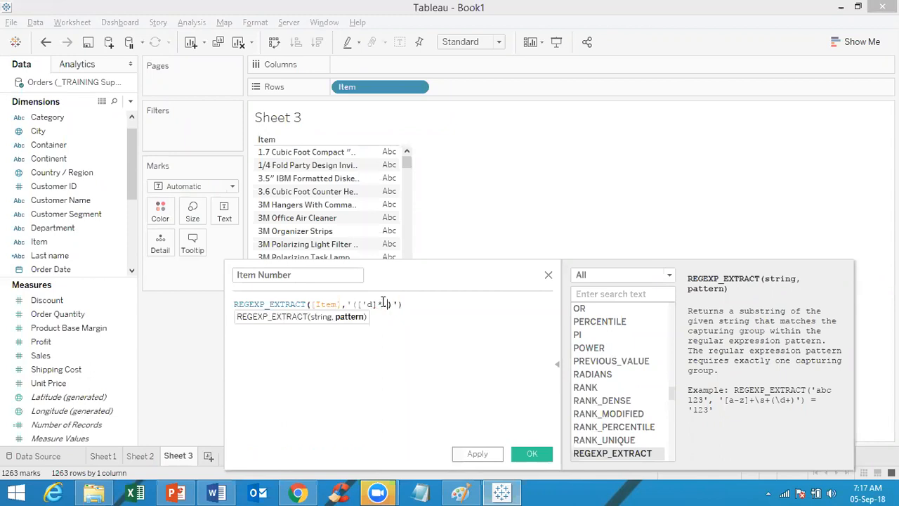
pyautogui.write('[\\d]')
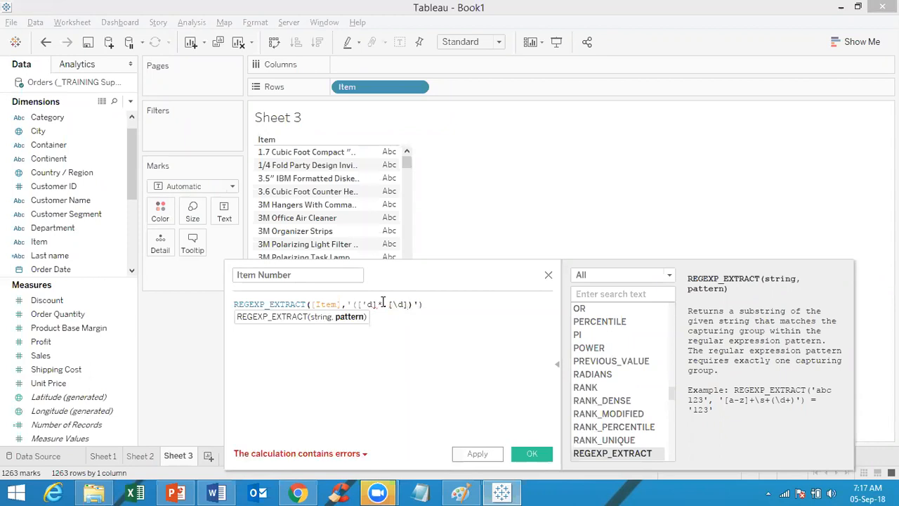
pyautogui.write('*)')
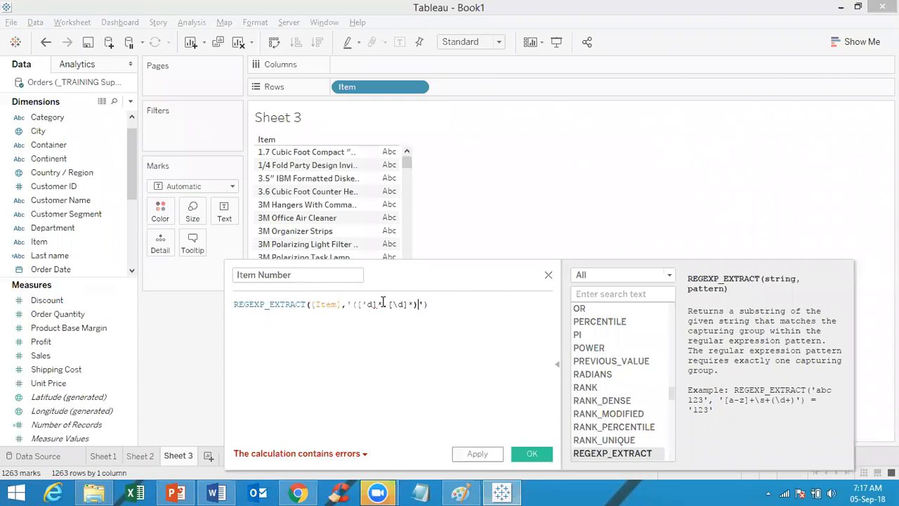
pyautogui.press('End')
pyautogui.click(365, 303)
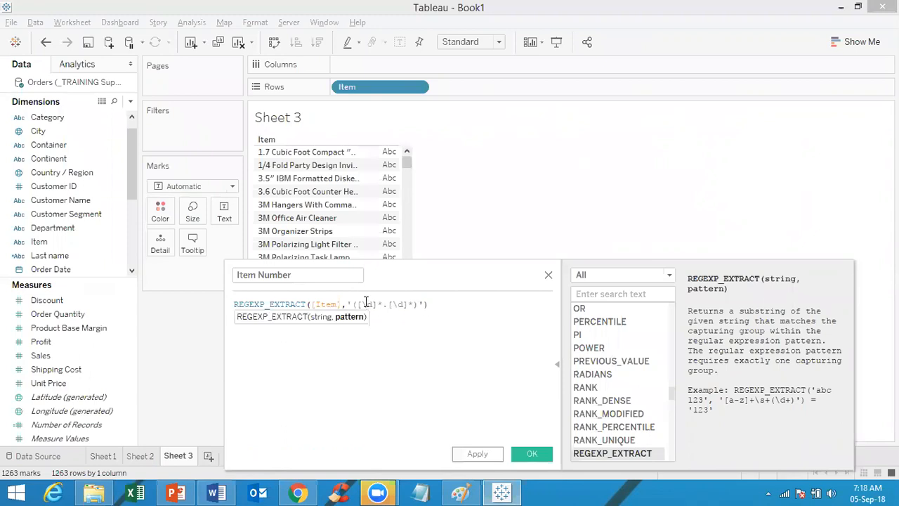
pyautogui.click(460, 305)
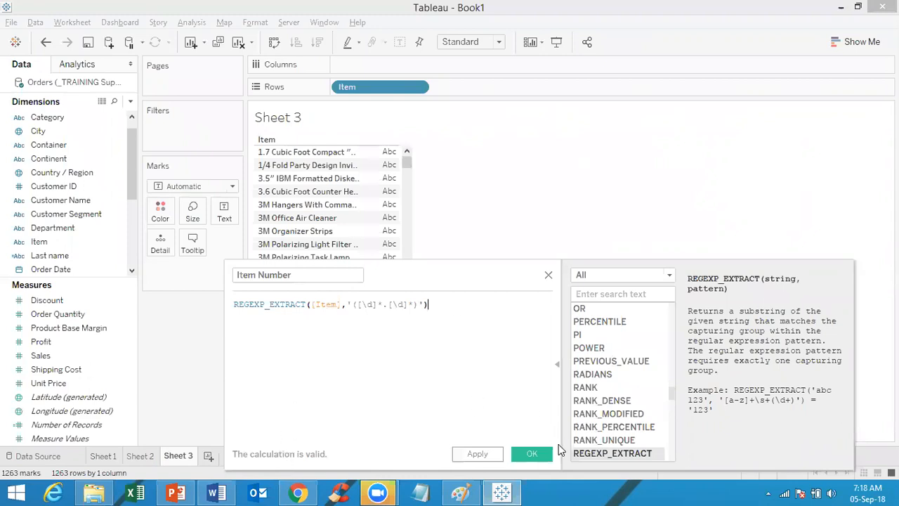
# Step: Save Item Number and place it on Rows after Item, showing values like 1.7, 3.5 and 3M
pyautogui.click(533, 454)
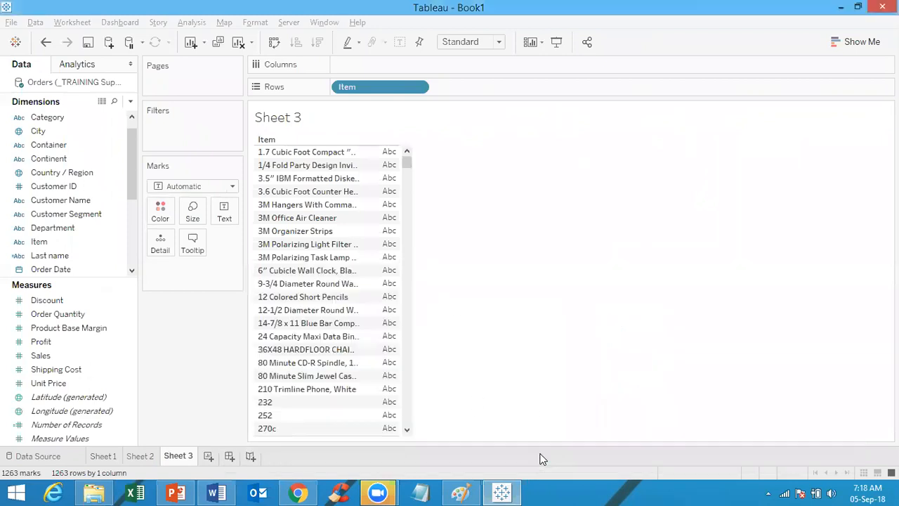
pyautogui.moveTo(105, 256); pyautogui.dragTo(471, 93)
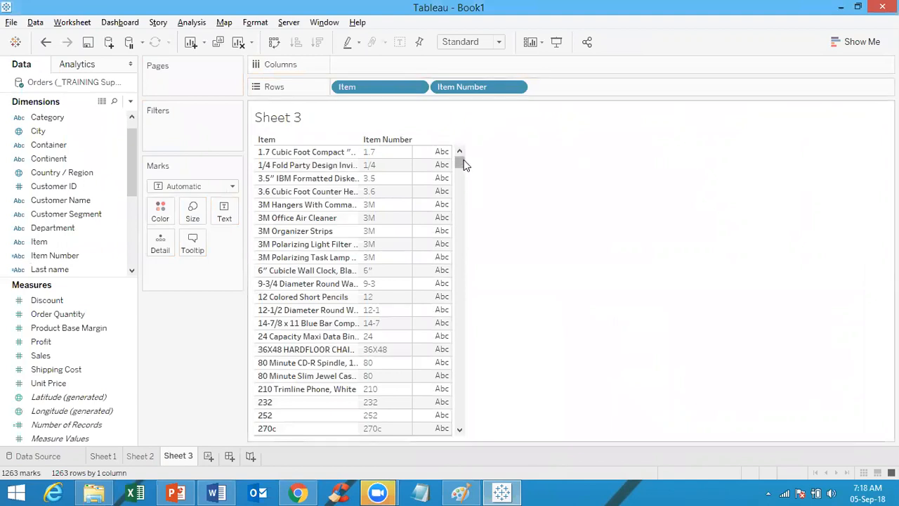
pyautogui.moveTo(462, 162); pyautogui.dragTo(455, 143)
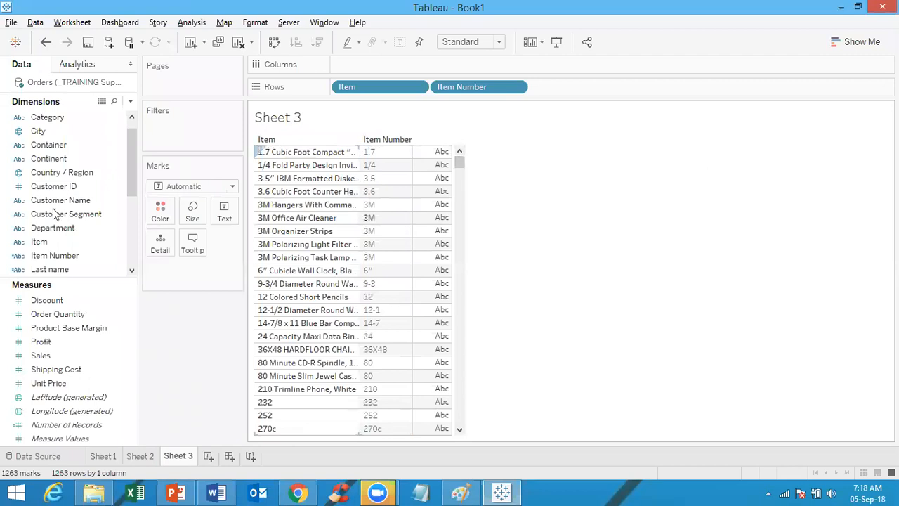
pyautogui.rightClick(49, 257)
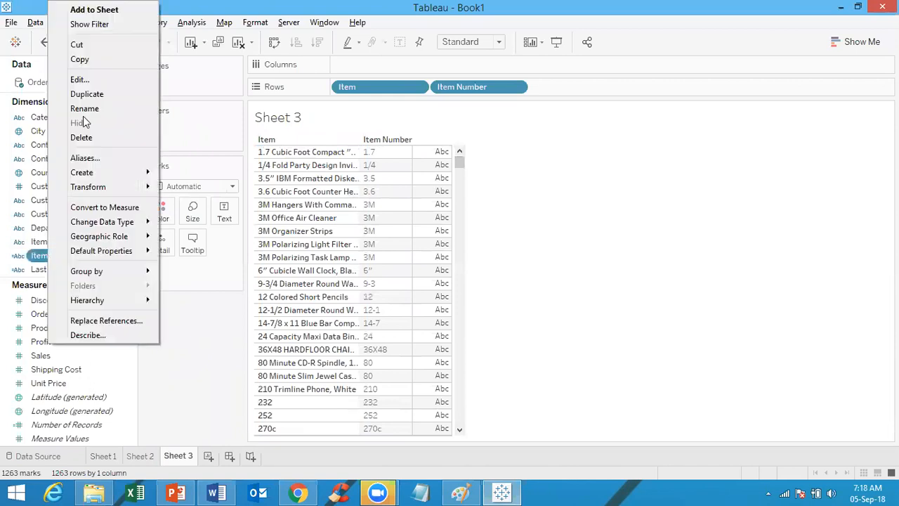
pyautogui.click(79, 79)
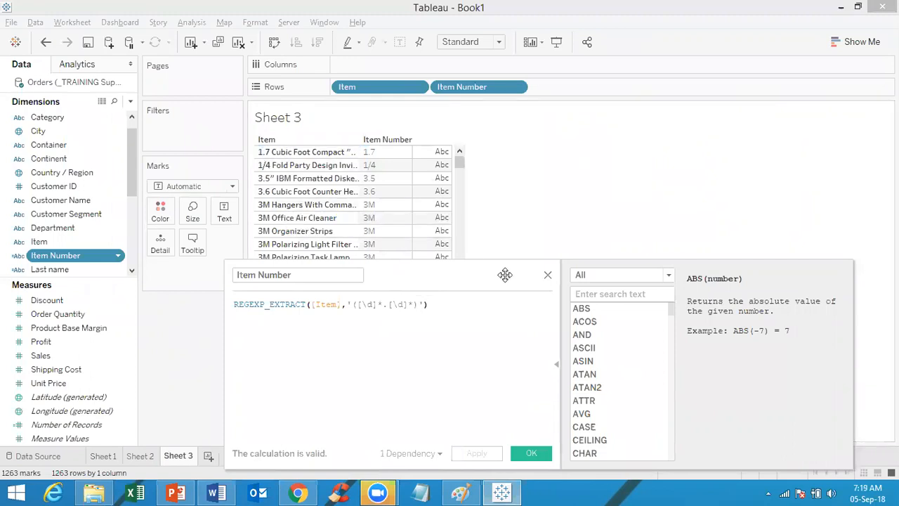
pyautogui.click(549, 275)
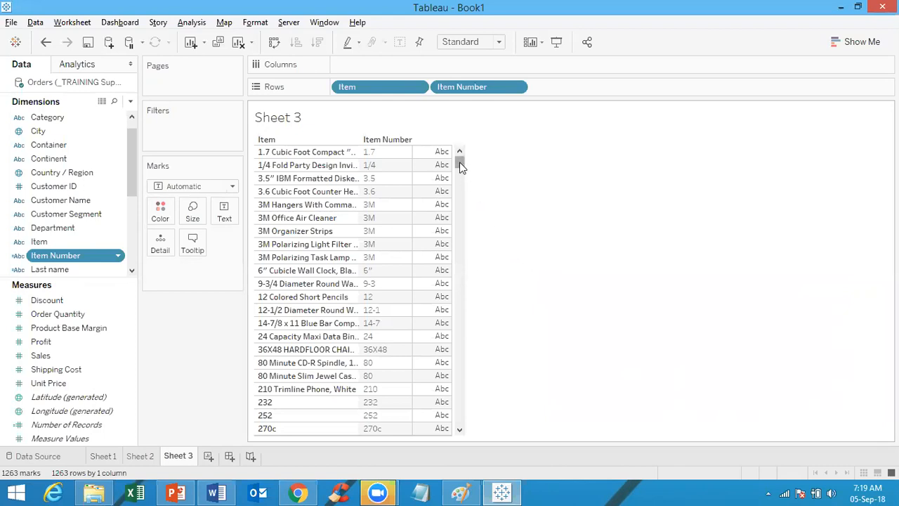
# Step: Scroll the Item Number table, then go back to Sheet 2's customer and last-name list
pyautogui.moveTo(460, 166); pyautogui.dragTo(462, 191)
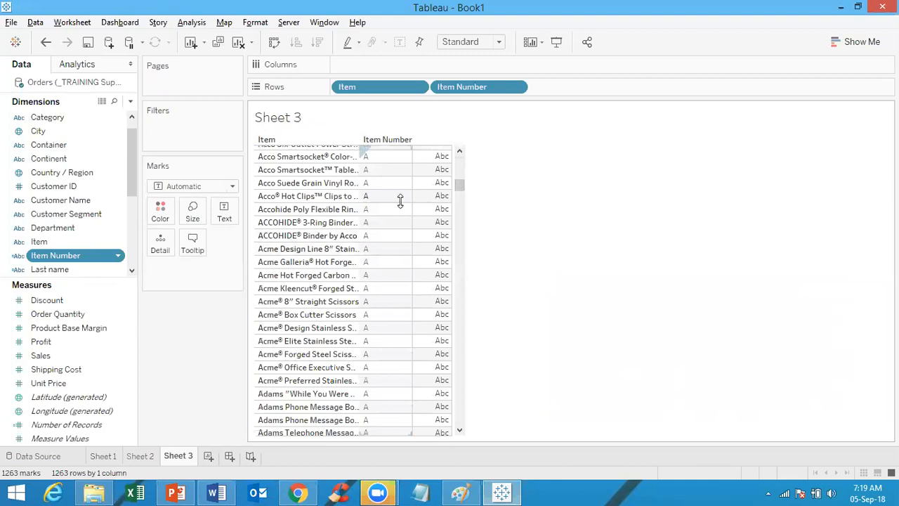
pyautogui.moveTo(462, 188); pyautogui.dragTo(457, 140)
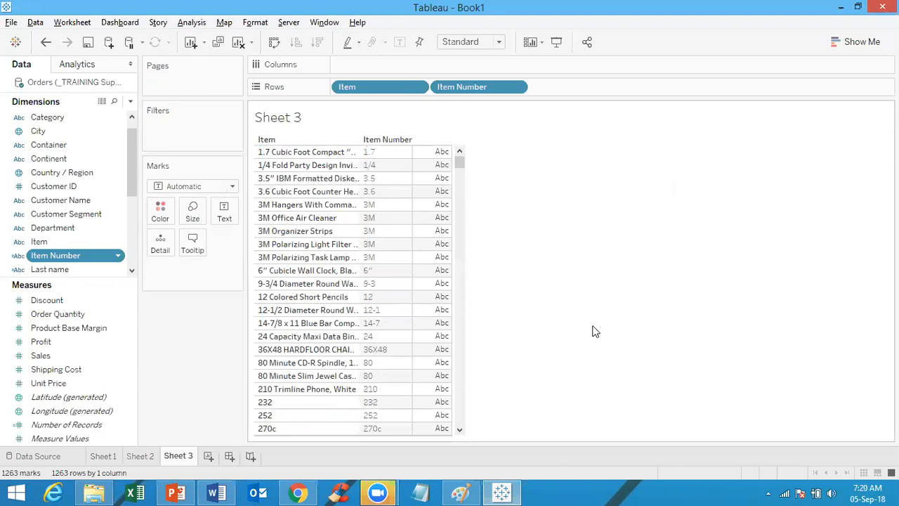
pyautogui.click(138, 458)
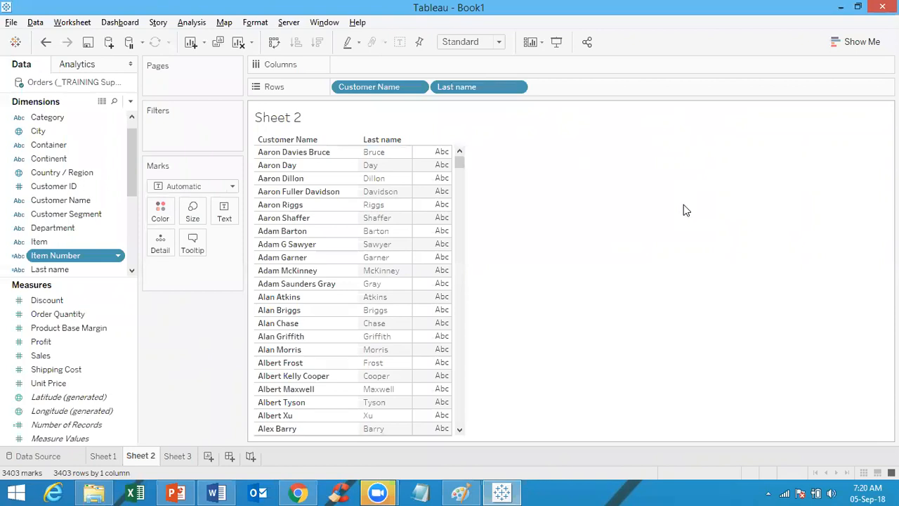
pyautogui.click(176, 492)
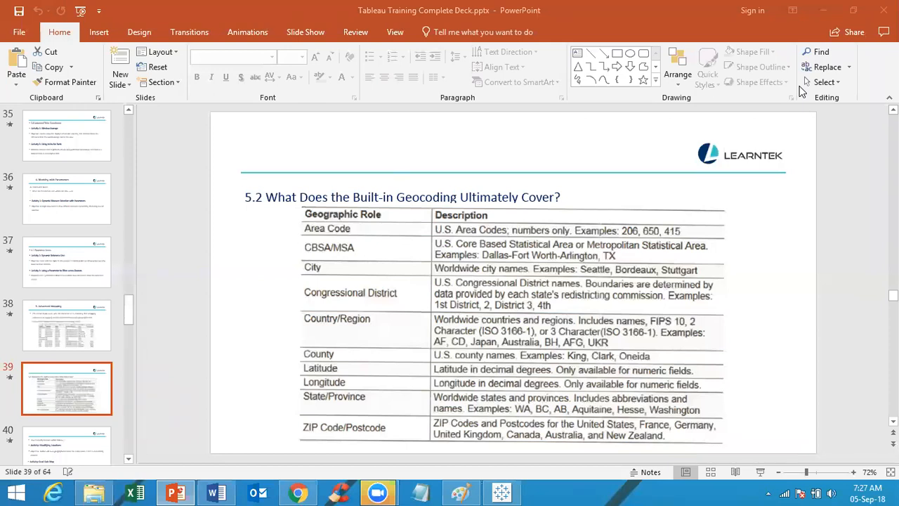
pyautogui.click(502, 491)
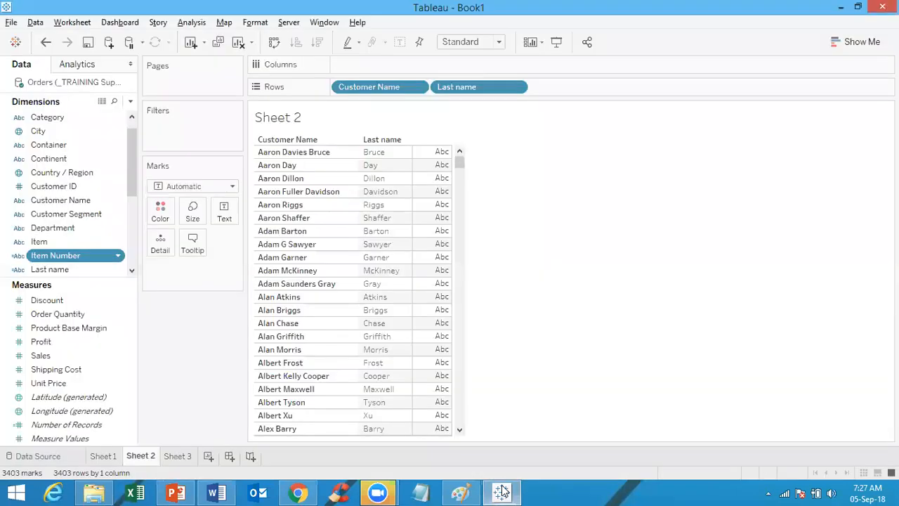
pyautogui.click(183, 460)
# Step: Create Sheet 4 from the new-worksheet icon beside the sheet tabs
pyautogui.click(209, 458)
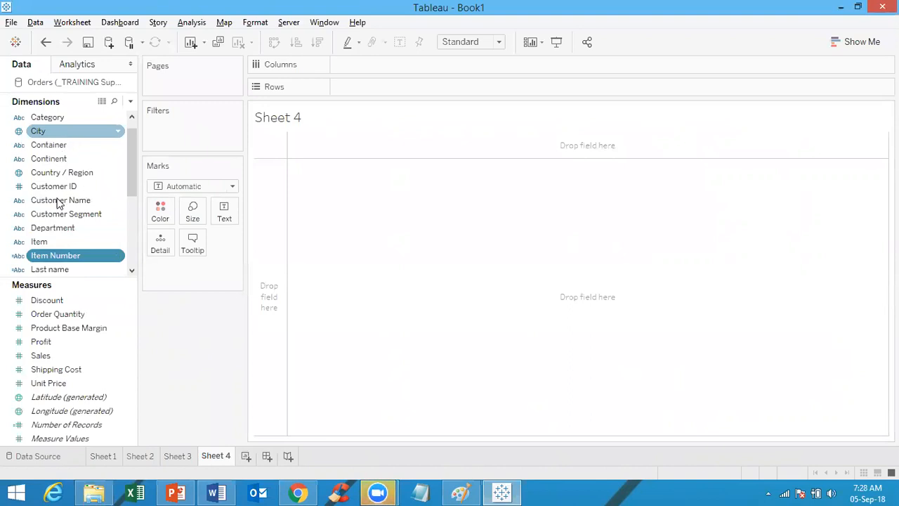
# Step: Map the 50 Country / Region points and size each circle by SUM(Sales)
pyautogui.doubleClick(52, 173)
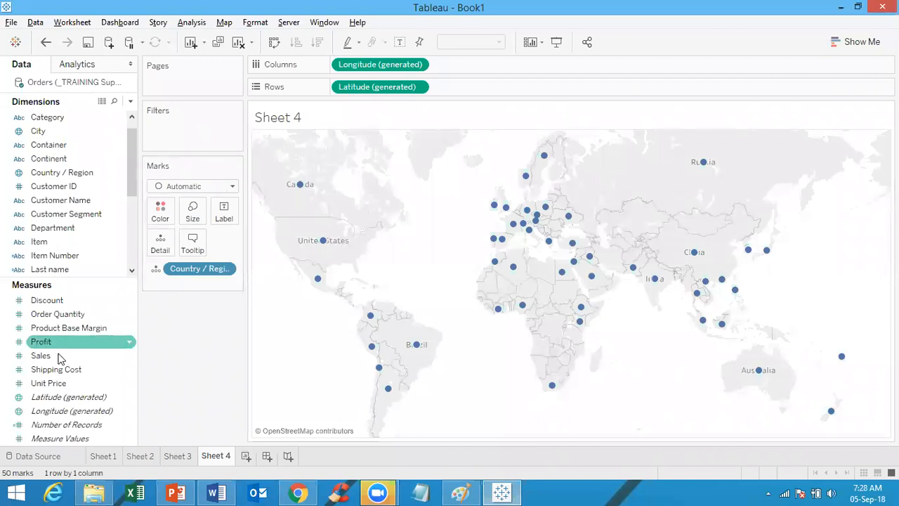
pyautogui.moveTo(56, 356); pyautogui.dragTo(191, 230)
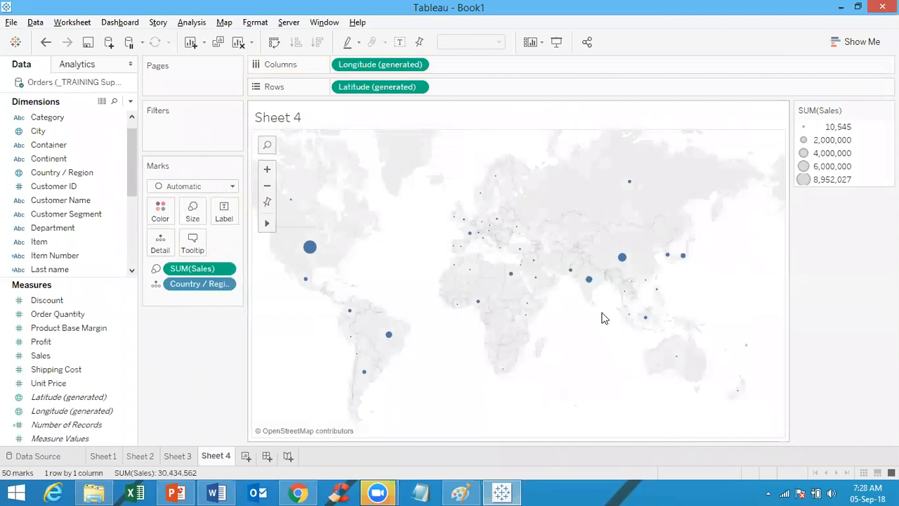
# Step: Switch to the Tableau Training Complete Deck in PowerPoint, showing slide 39 on built-in geocoding
pyautogui.moveTo(529, 315)
pyautogui.moveTo(626, 266)
pyautogui.moveTo(315, 251)
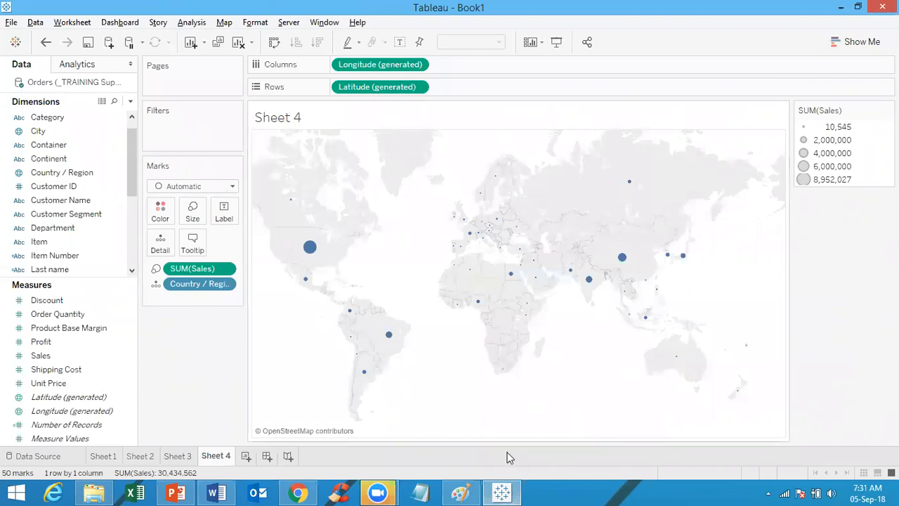
pyautogui.click(175, 492)
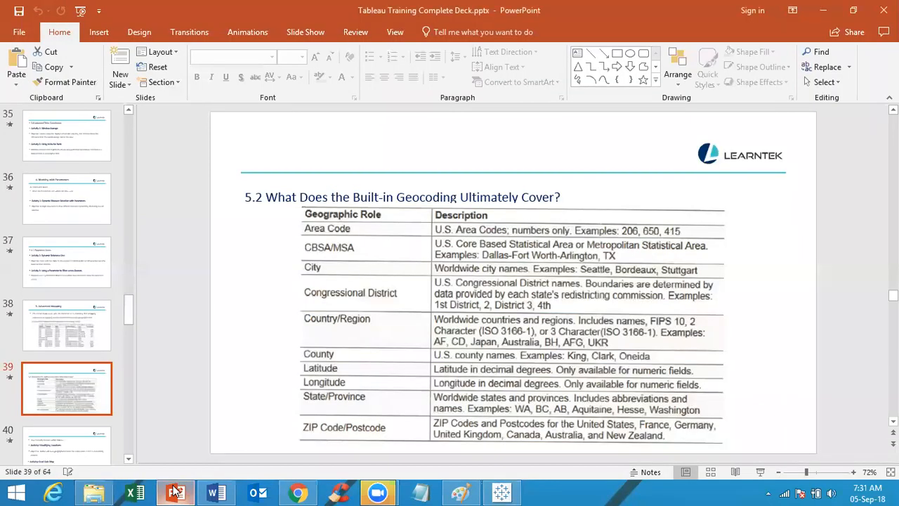
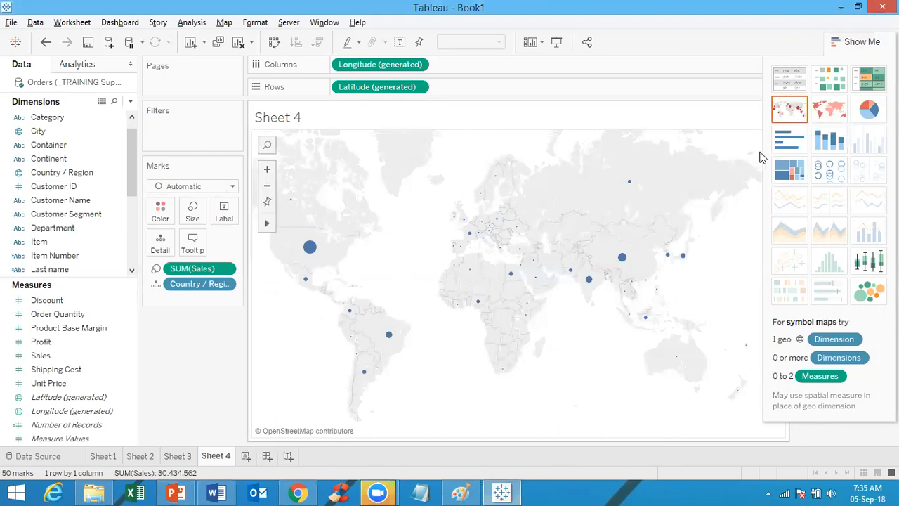
# Step: Try a filled country map, then return to SUM(Sales) circles (10,545 to 8,952,027)
pyautogui.click(828, 116)
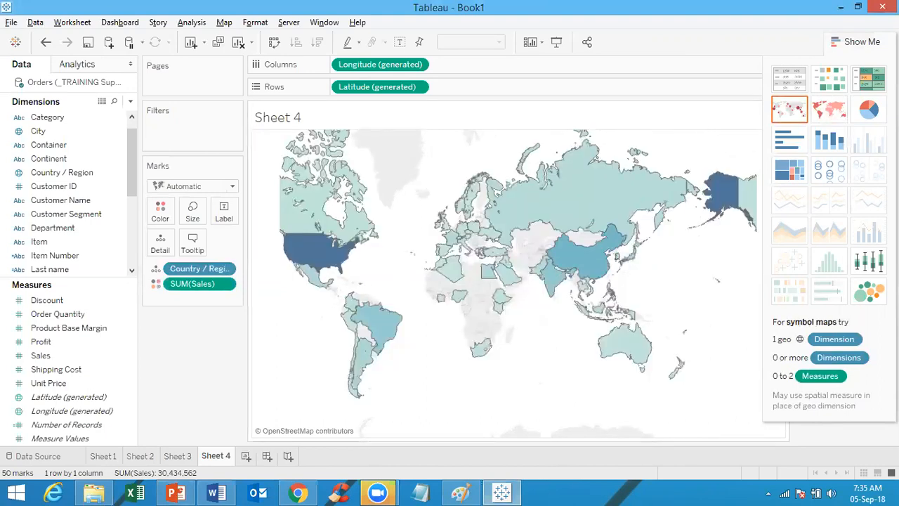
pyautogui.click(870, 41)
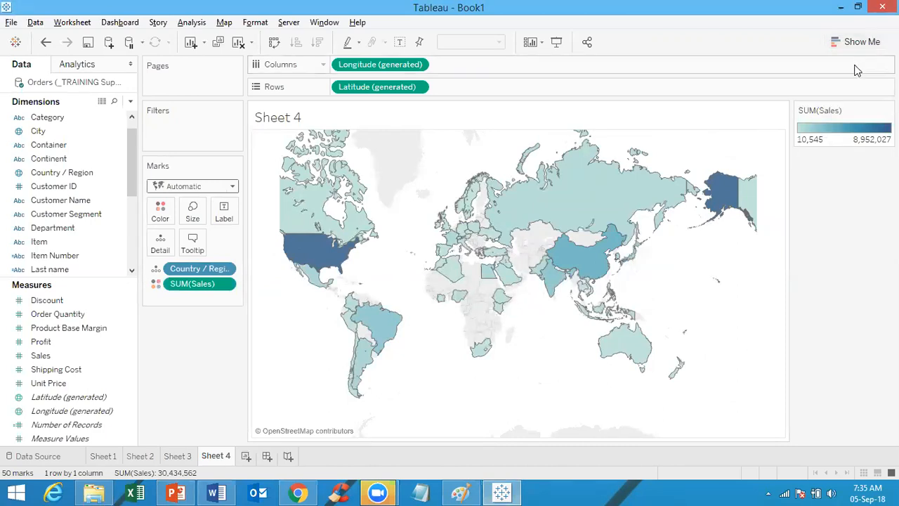
pyautogui.click(861, 44)
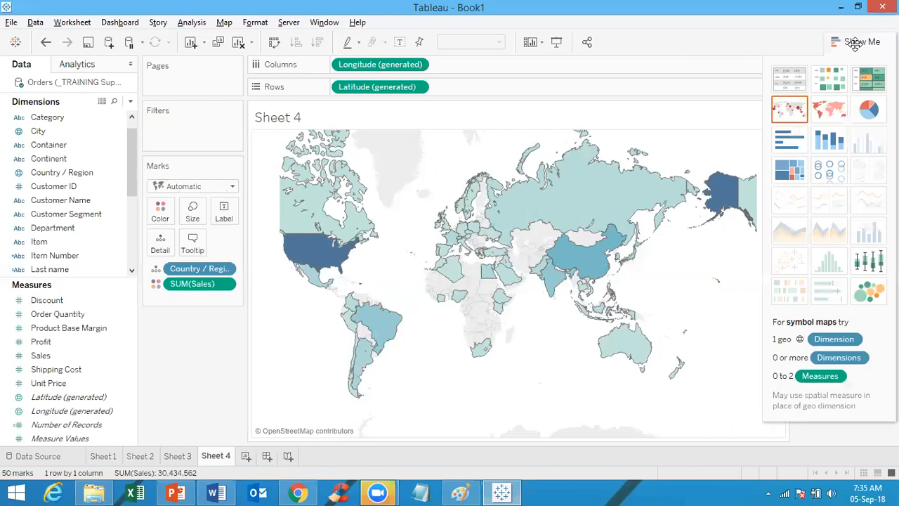
pyautogui.click(784, 114)
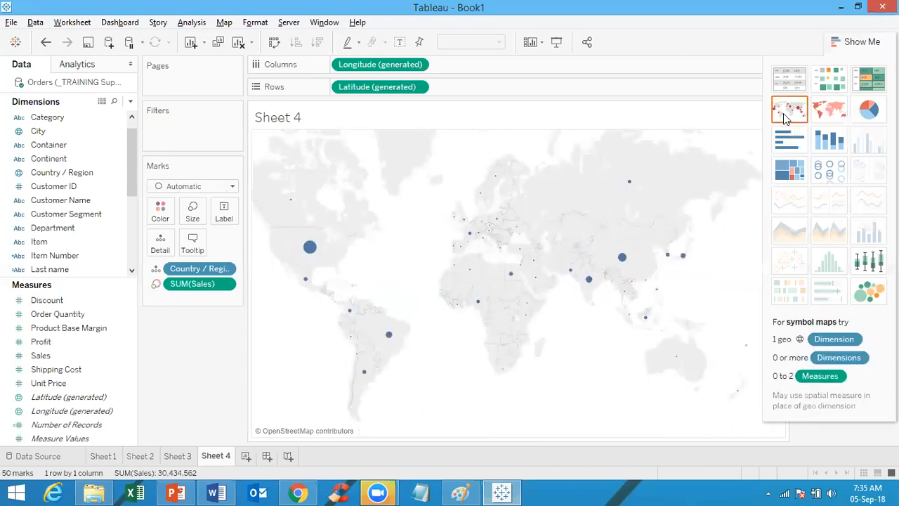
pyautogui.click(858, 45)
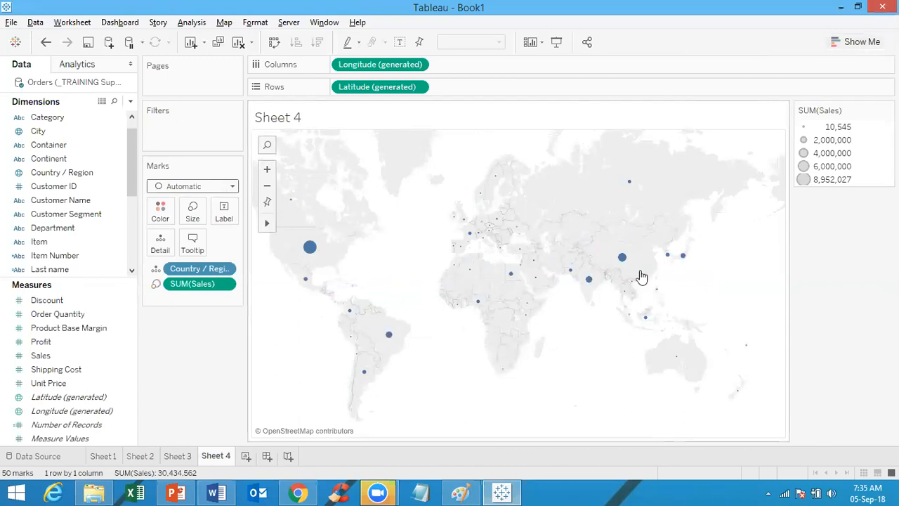
# Step: Open the mark type list on the Marks card
pyautogui.moveTo(622, 264)
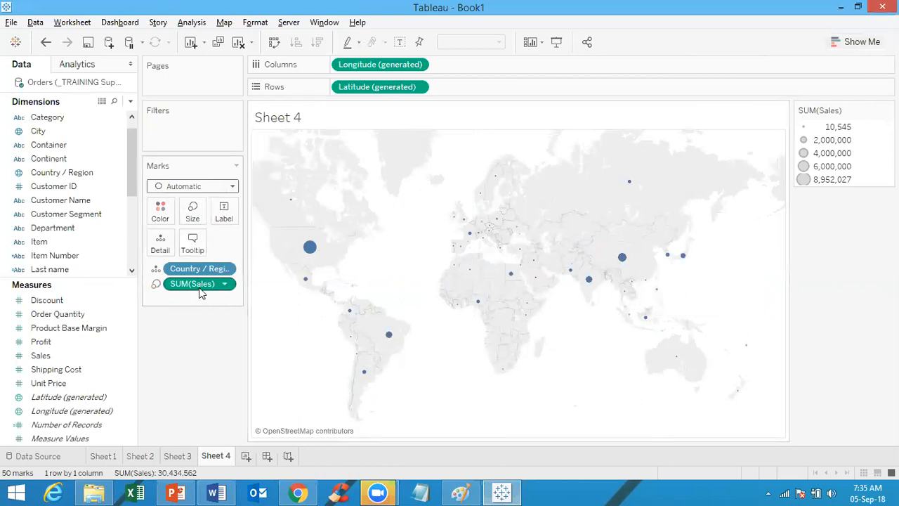
pyautogui.moveTo(305, 254)
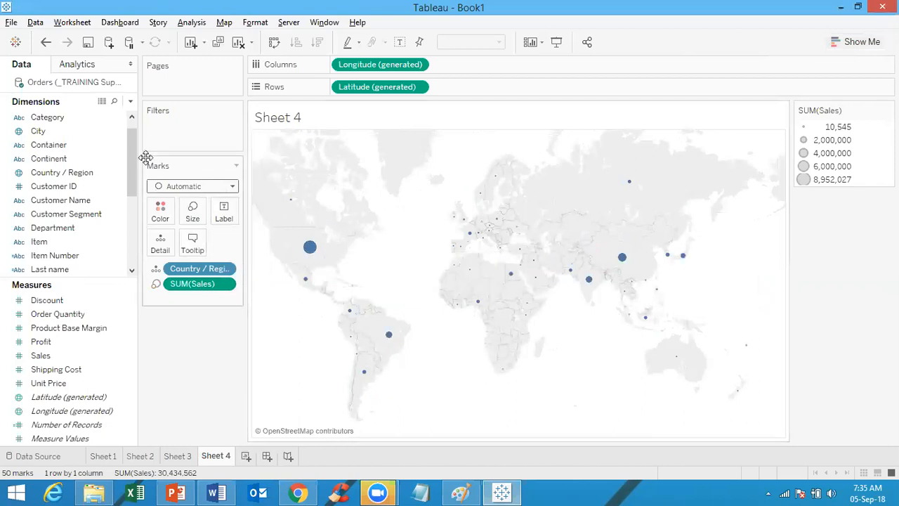
pyautogui.click(162, 190)
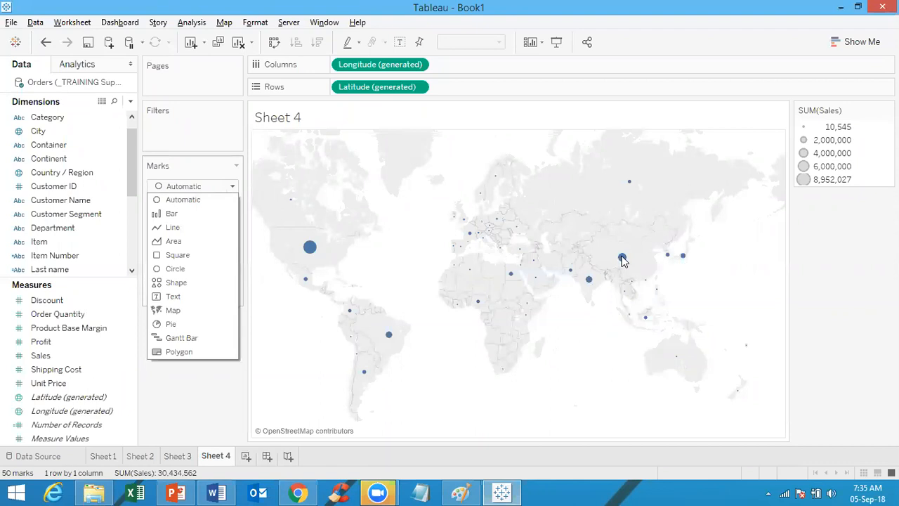
# Step: Turn Sheet 4 into a filled map shading each country by SUM(Sales), checking the Paint notes
pyautogui.click(850, 43)
pyautogui.click(826, 107)
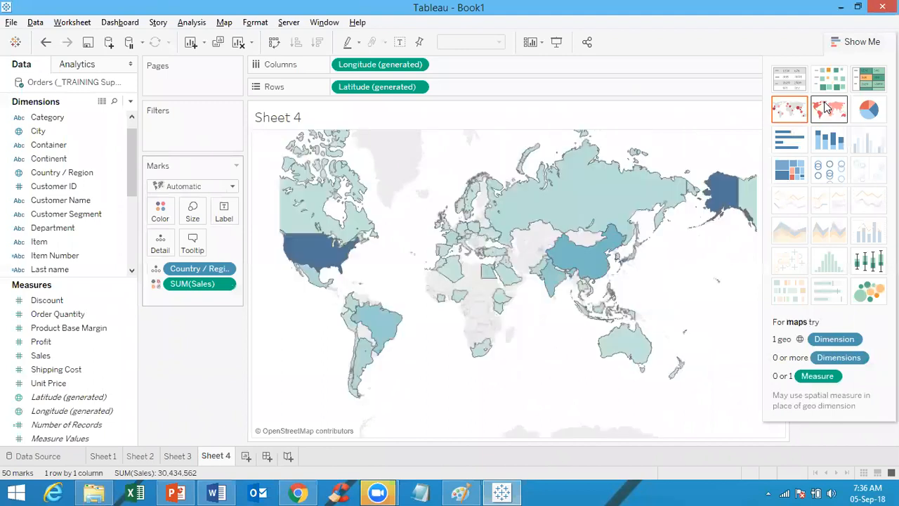
pyautogui.moveTo(586, 163)
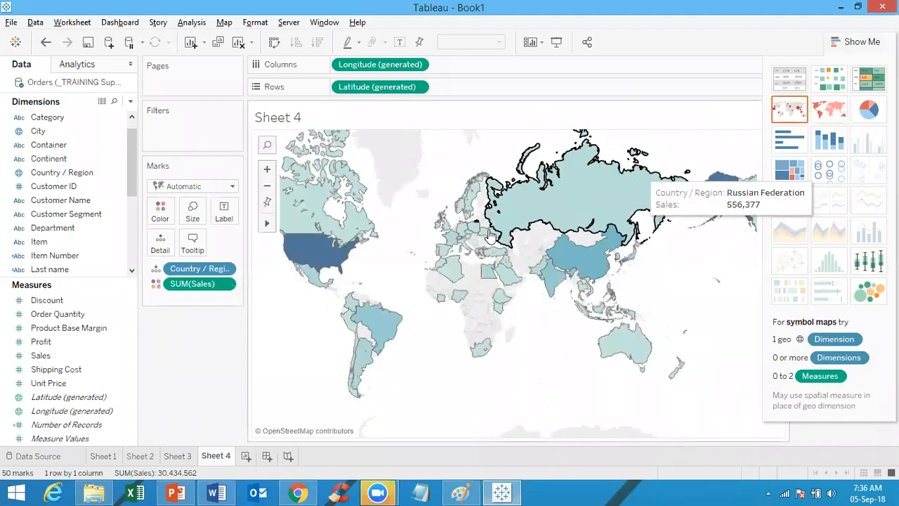
pyautogui.moveTo(585, 262)
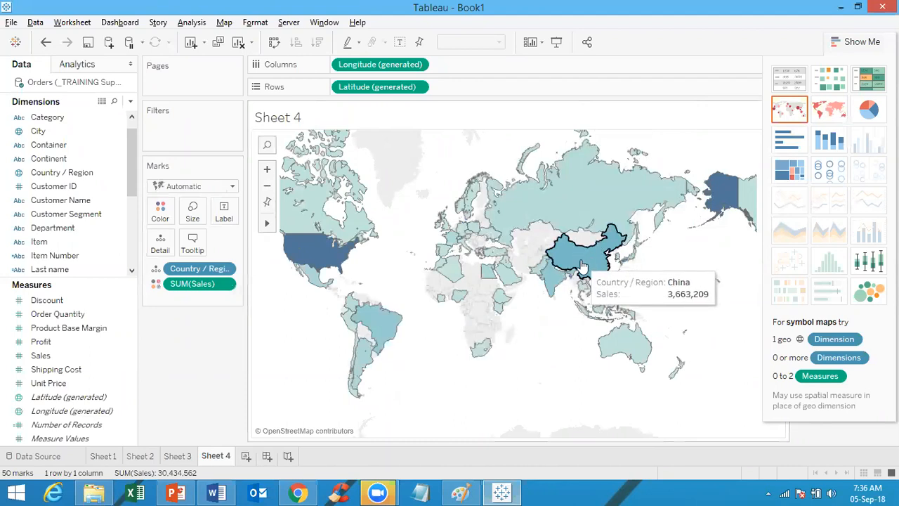
pyautogui.moveTo(552, 283)
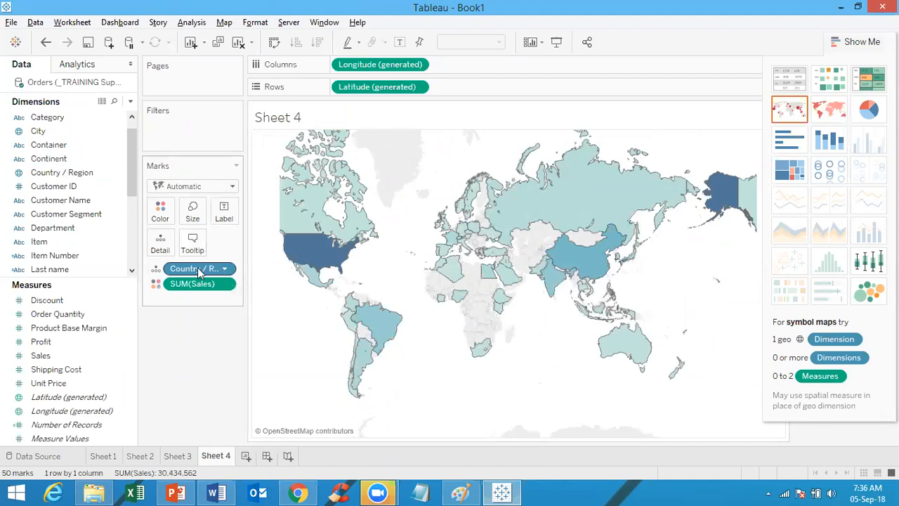
pyautogui.moveTo(344, 262)
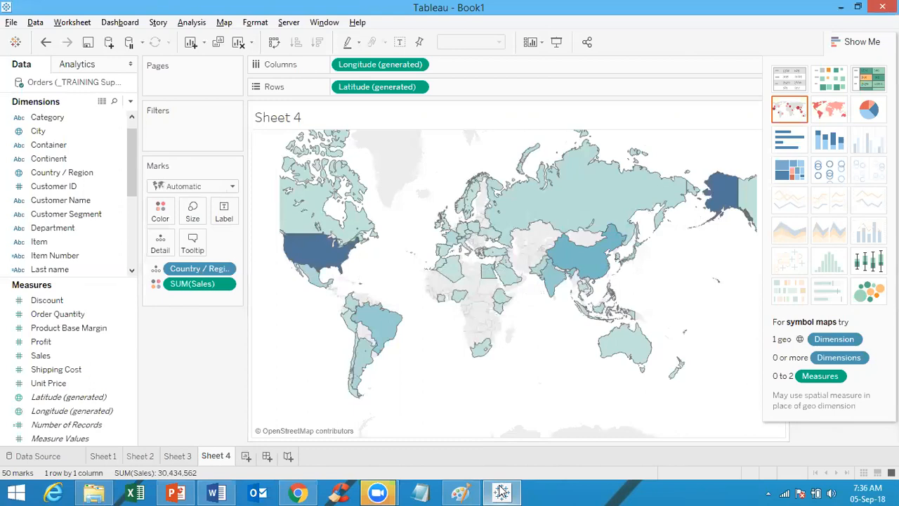
pyautogui.click(460, 493)
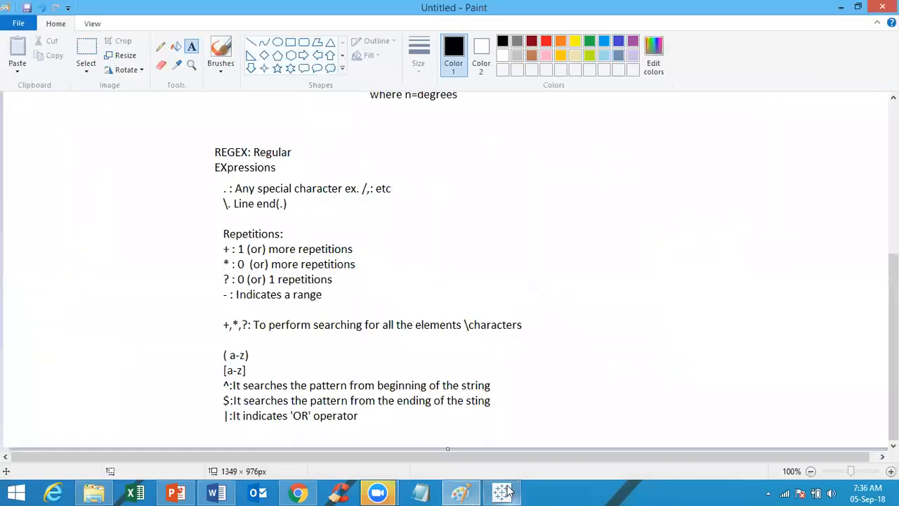
pyautogui.click(503, 492)
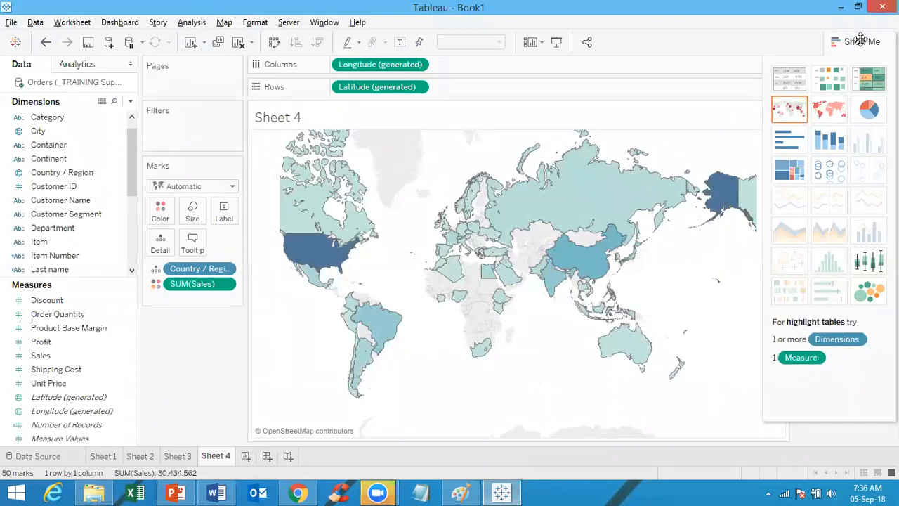
# Step: Show the SUM(Sales) colour legend beside the country map and read the USA tooltip
pyautogui.click(862, 42)
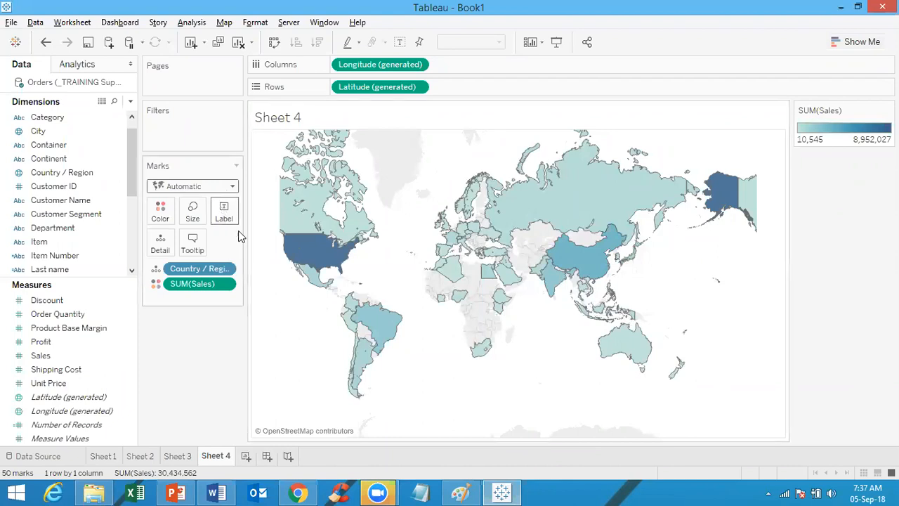
pyautogui.moveTo(325, 265)
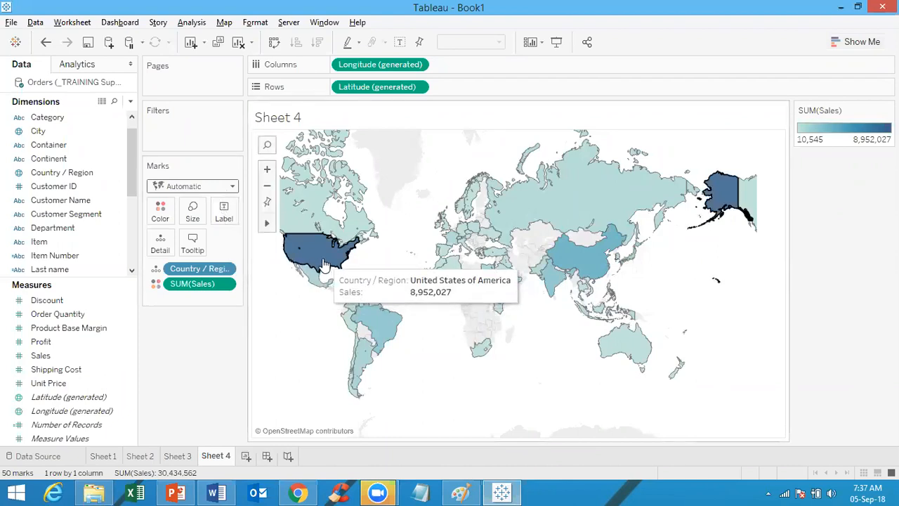
pyautogui.click(515, 492)
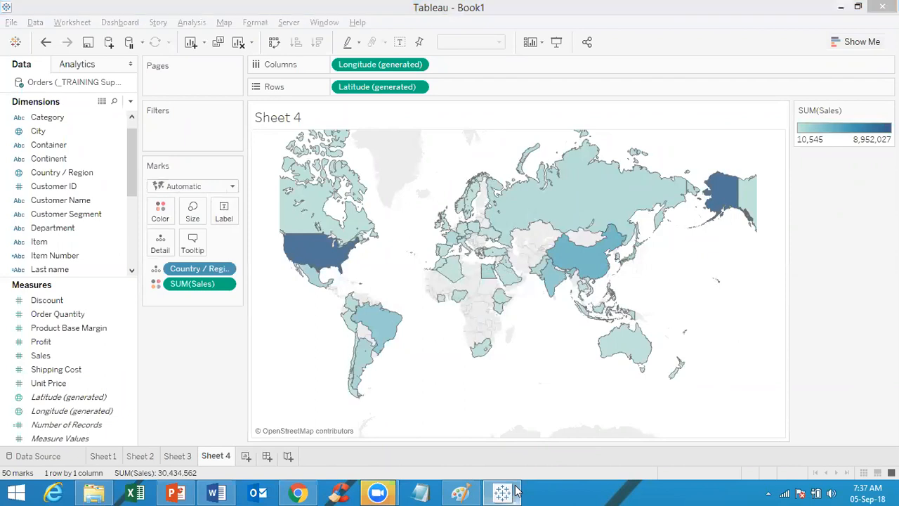
pyautogui.click(514, 492)
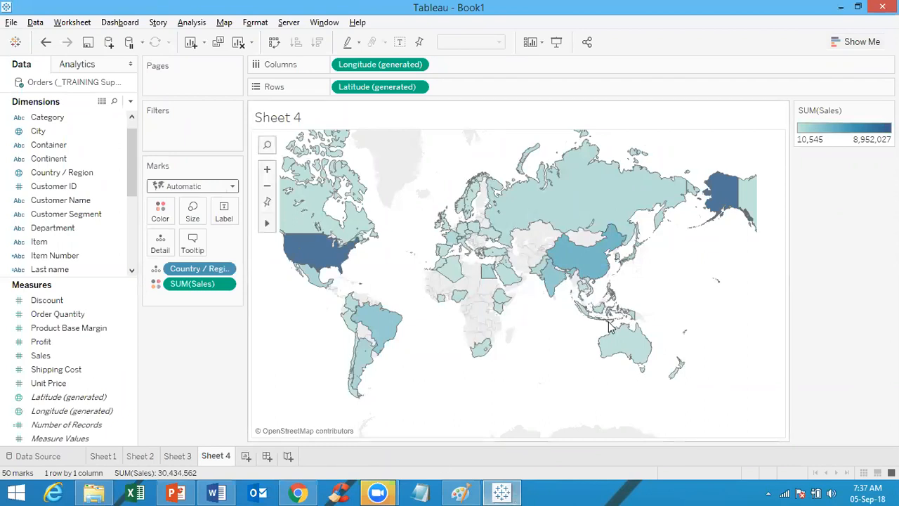
pyautogui.moveTo(340, 257)
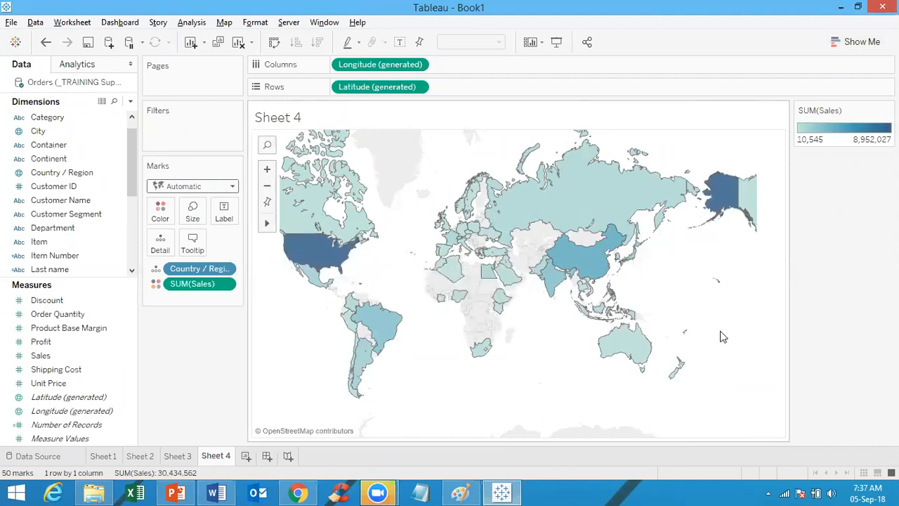
pyautogui.moveTo(550, 281)
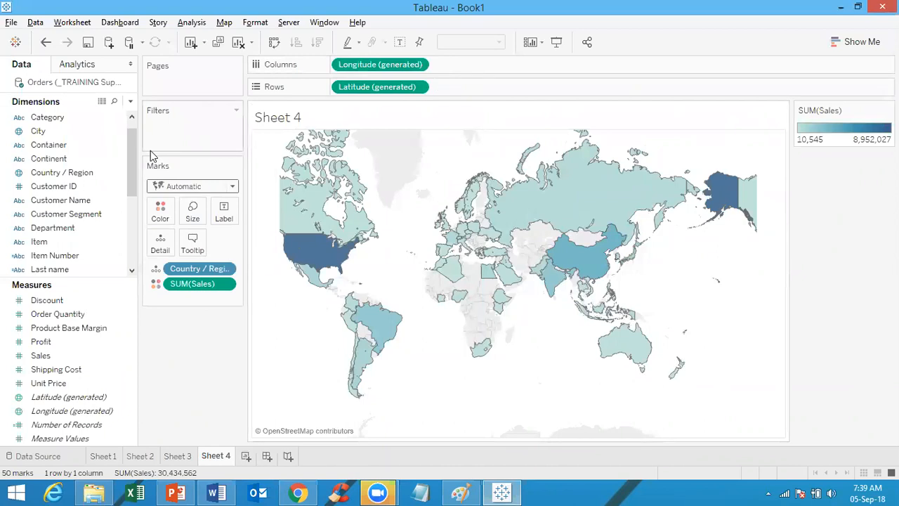
pyautogui.click(85, 176)
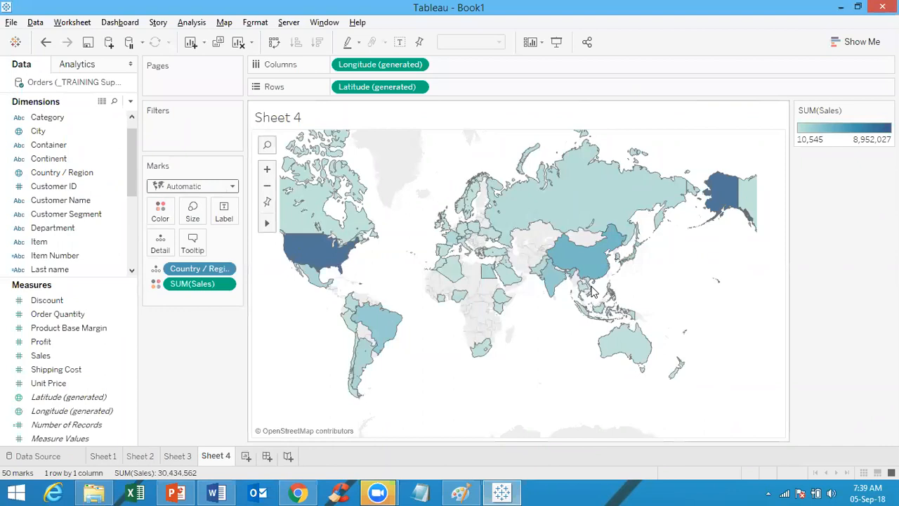
# Step: Map sales as 734 coloured City points, then bring up PowerPoint's Advanced Mapping slide
pyautogui.click(39, 131)
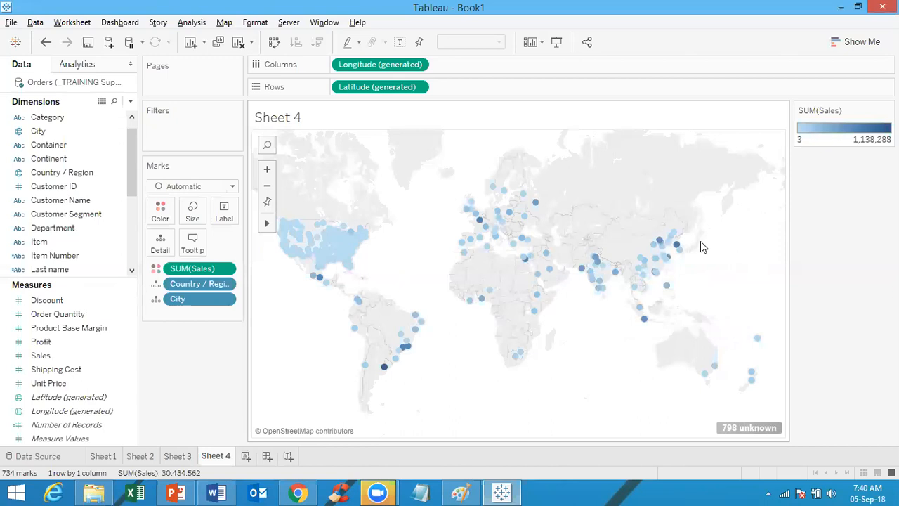
pyautogui.moveTo(476, 227)
pyautogui.click(499, 492)
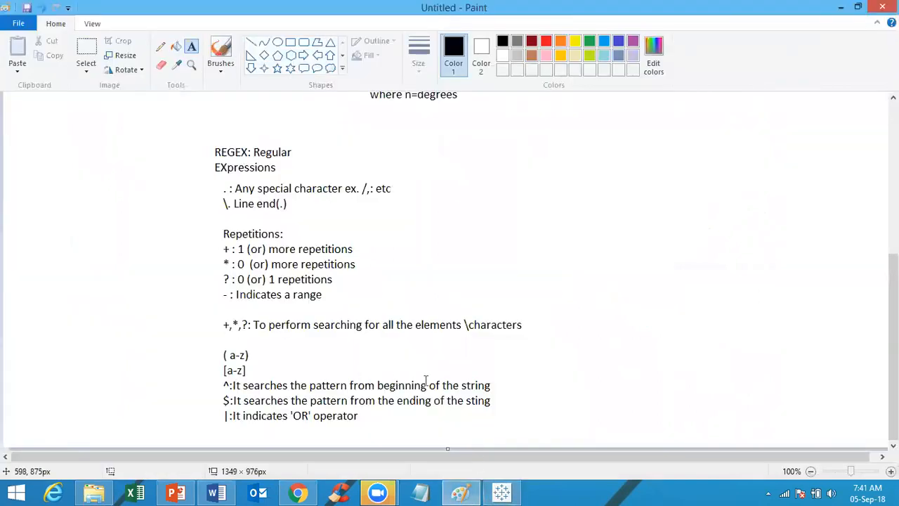
pyautogui.click(163, 491)
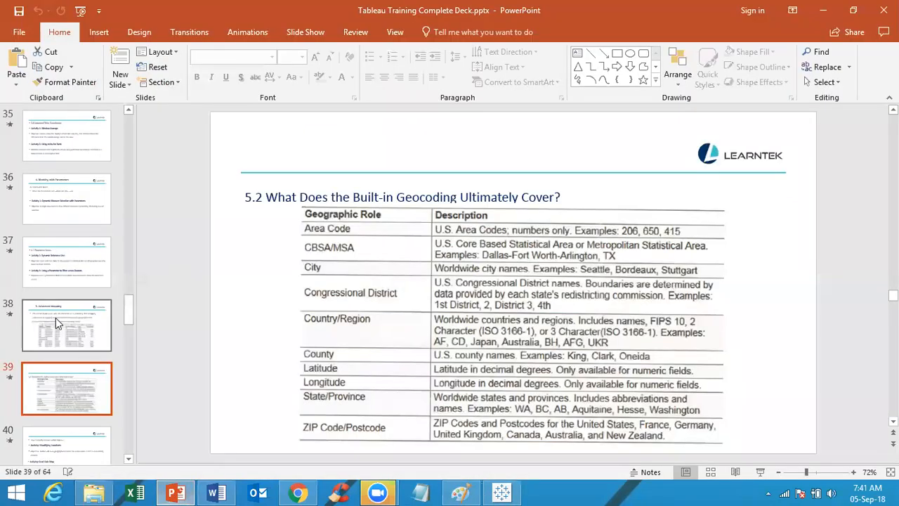
pyautogui.click(70, 318)
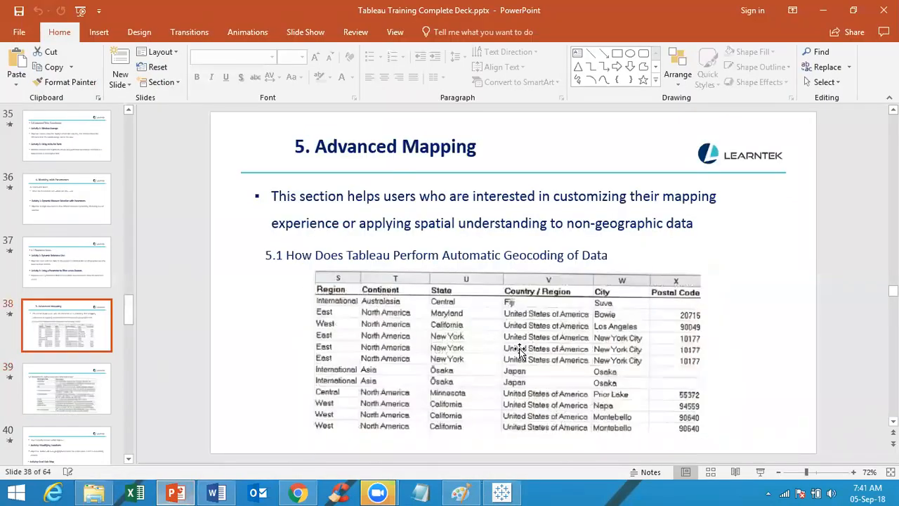
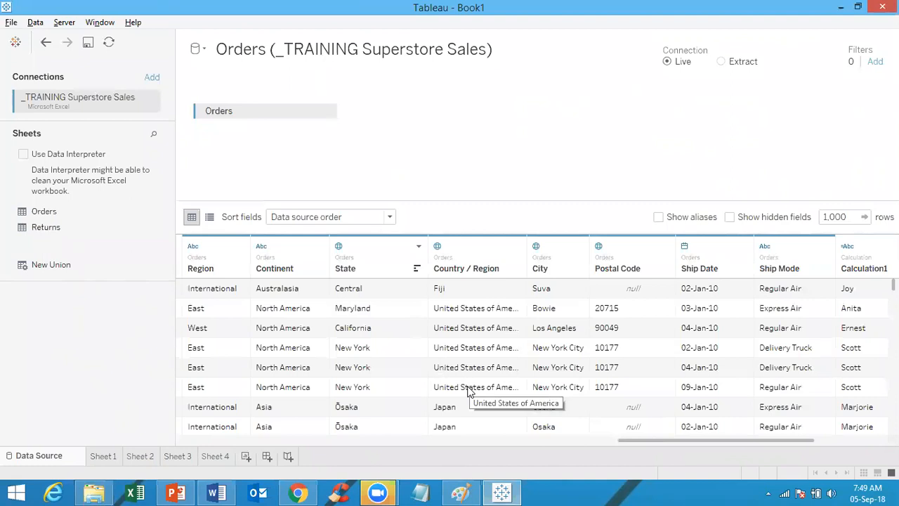
# Step: Add a blank Sheet 5 worksheet and select the Region field in Dimensions
pyautogui.click(247, 457)
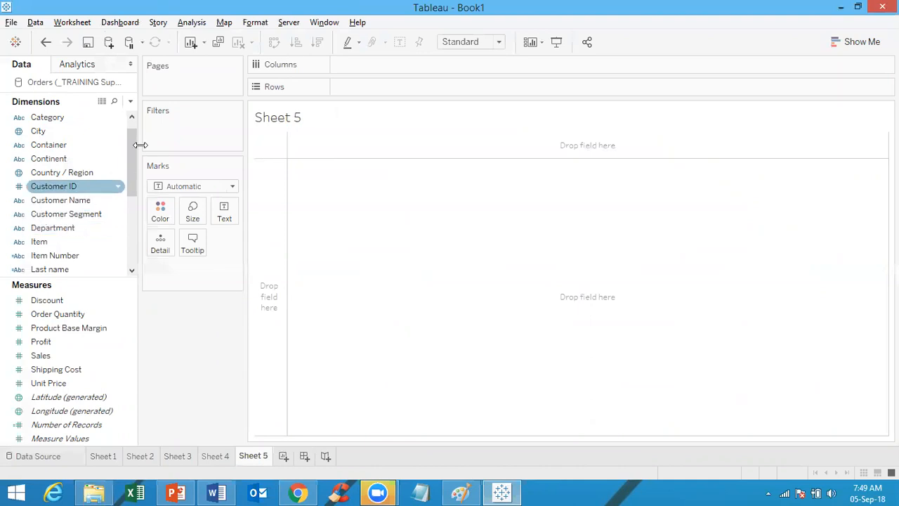
pyautogui.moveTo(133, 168); pyautogui.dragTo(135, 220)
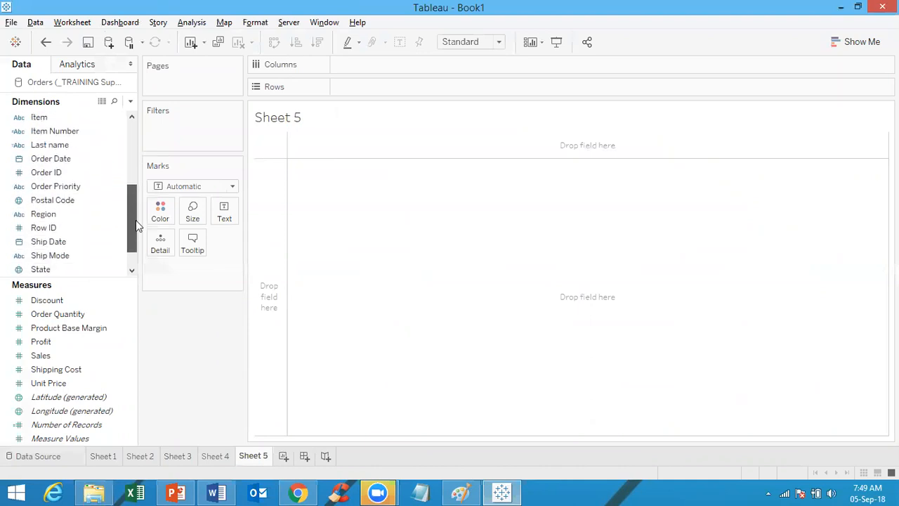
pyautogui.click(85, 215)
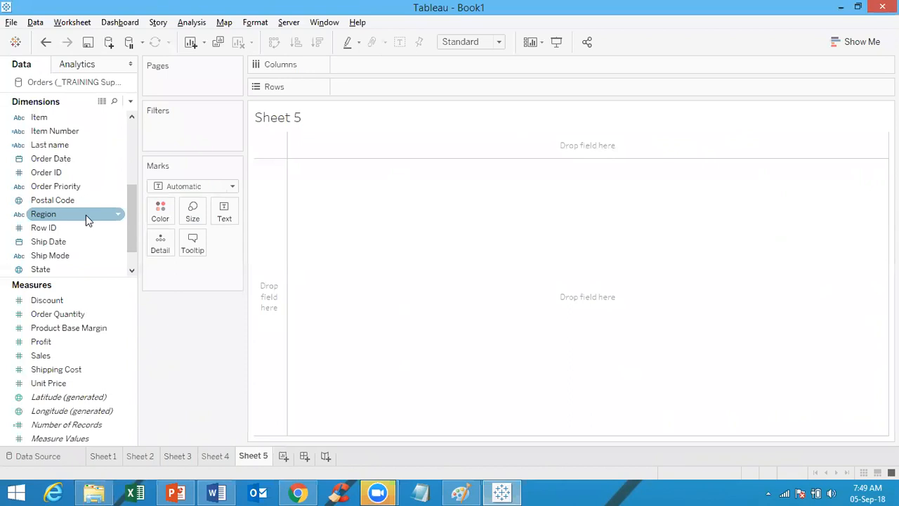
pyautogui.rightClick(86, 215)
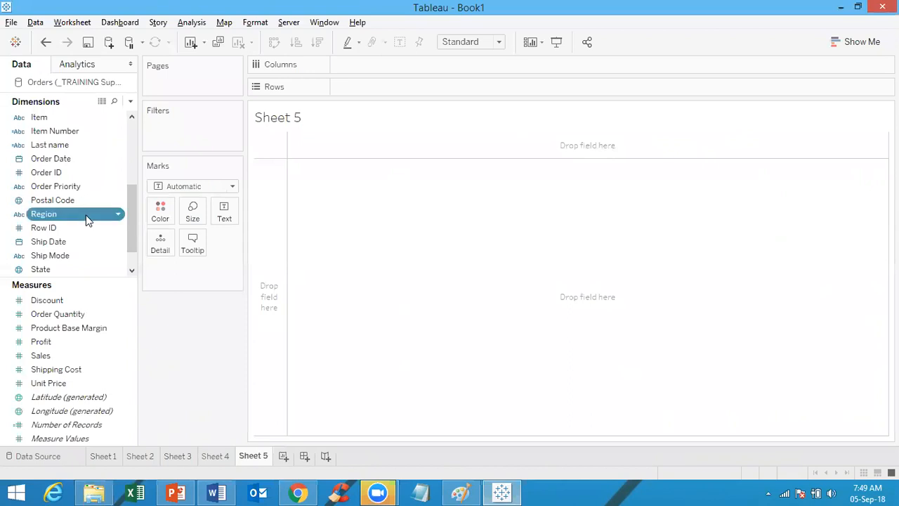
pyautogui.moveTo(150, 372)
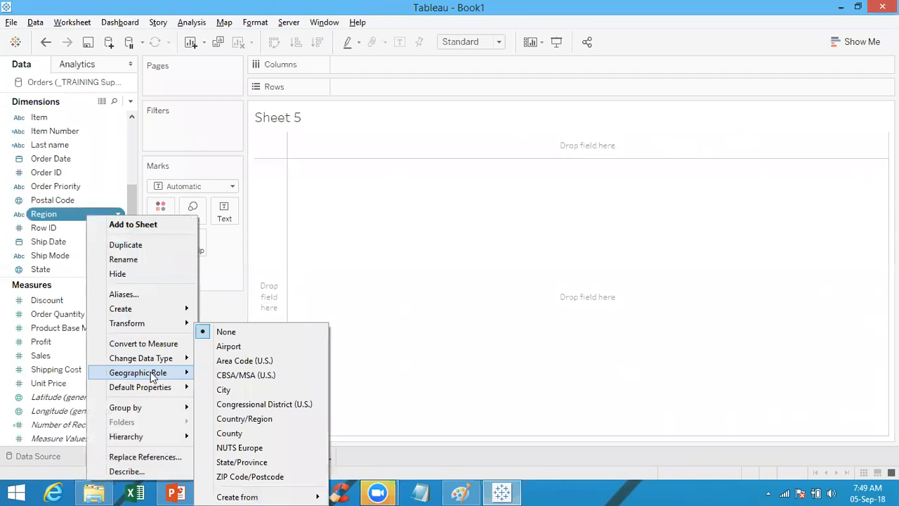
pyautogui.click(379, 392)
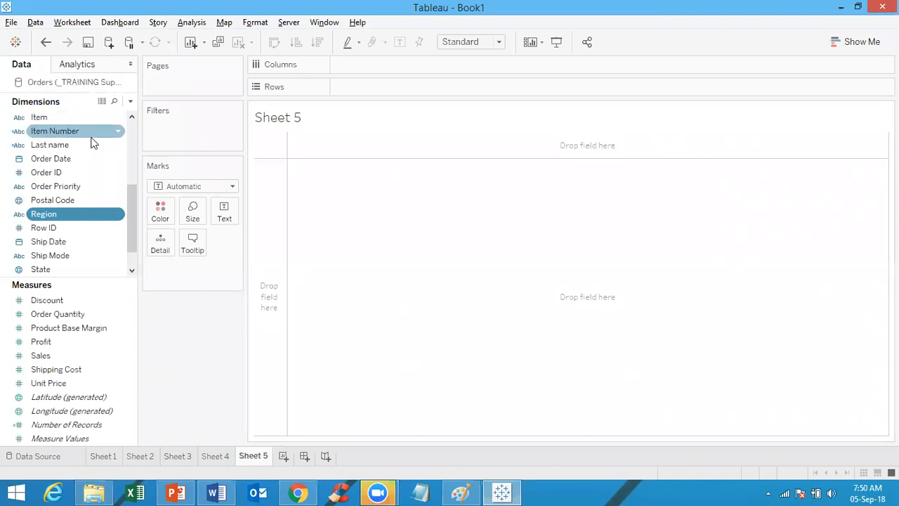
# Step: Duplicate the Region field and rename the copy 'Distribution Centers'
pyautogui.rightClick(68, 220)
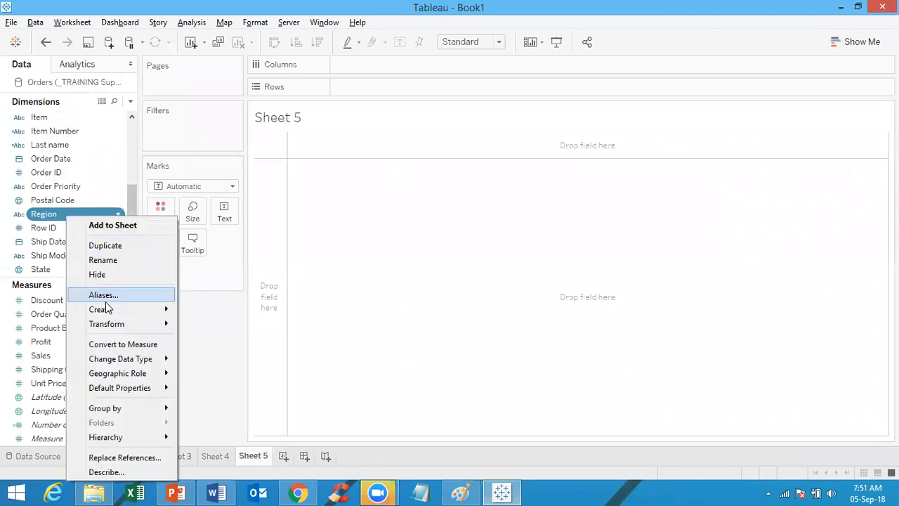
pyautogui.click(105, 246)
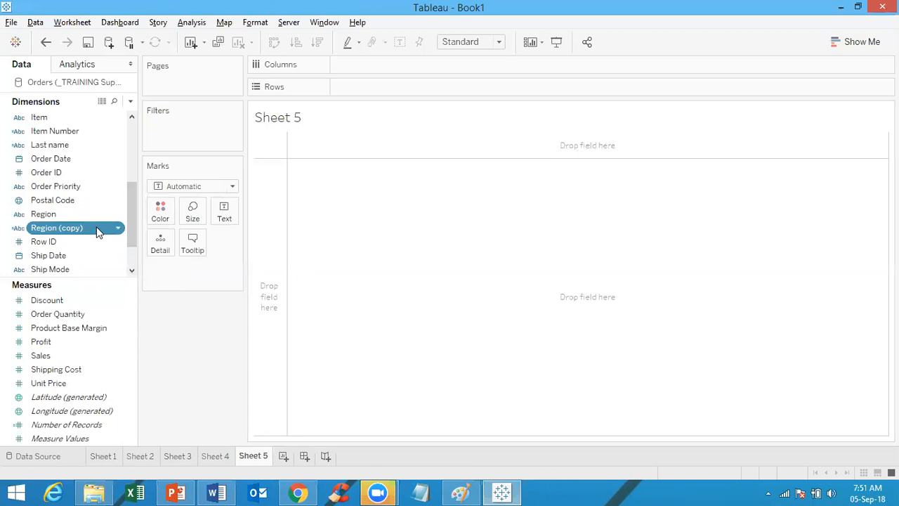
pyautogui.rightClick(98, 233)
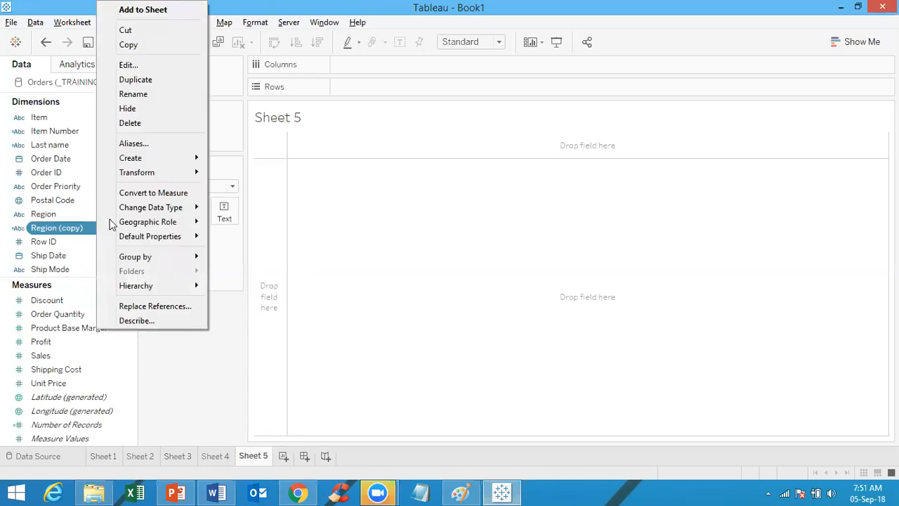
pyautogui.click(175, 95)
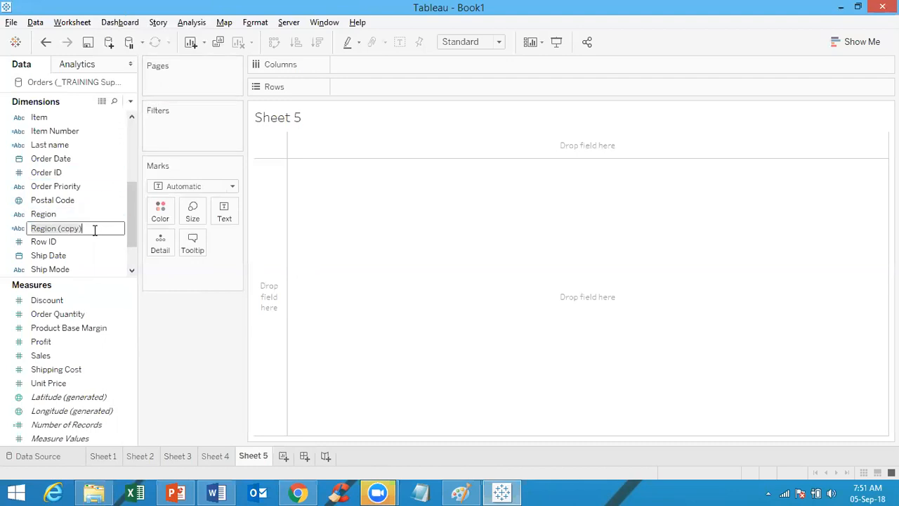
pyautogui.write('Dis')
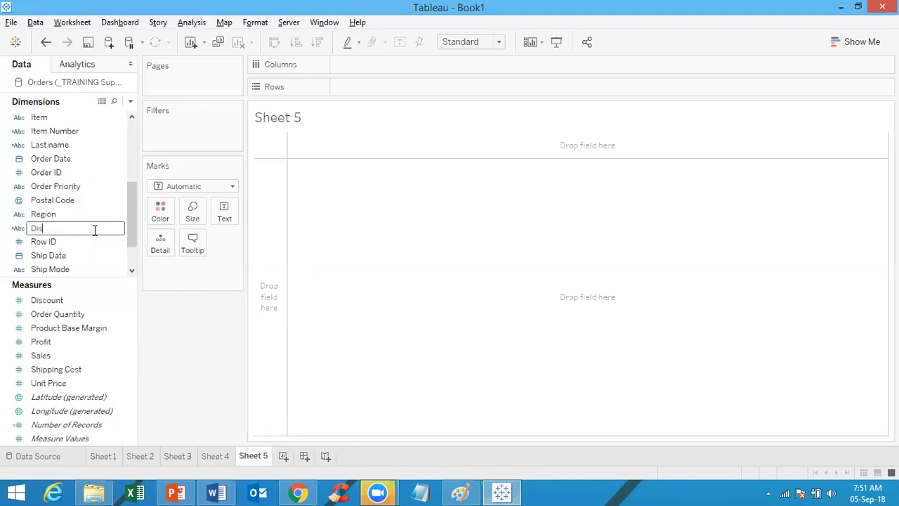
pyautogui.write('tribution Centers')
pyautogui.click(107, 251)
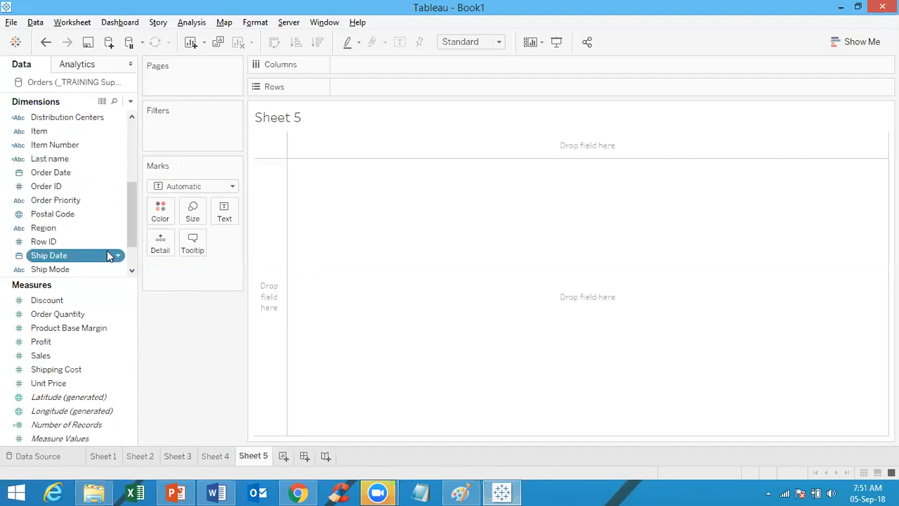
# Step: Give Distribution Centers the State/Province geographic role, undoing and redoing the change
pyautogui.click(67, 120)
pyautogui.rightClick(67, 121)
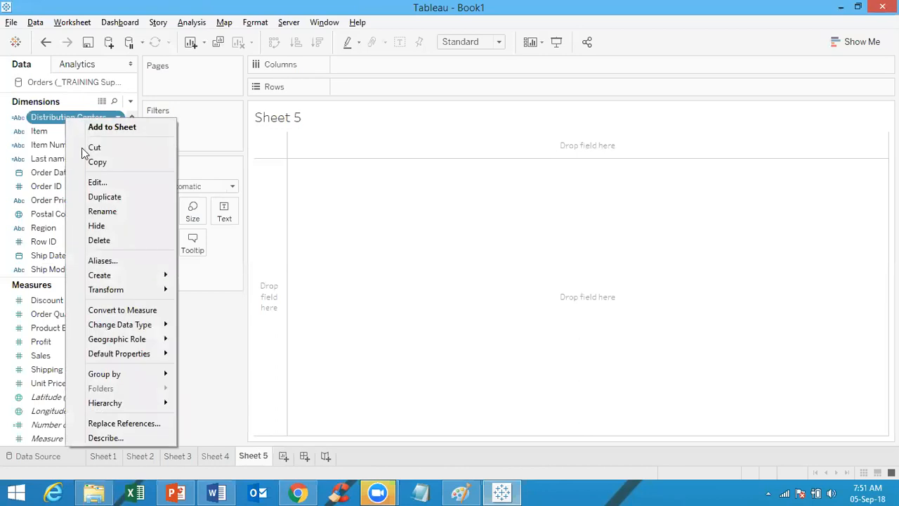
pyautogui.moveTo(128, 342)
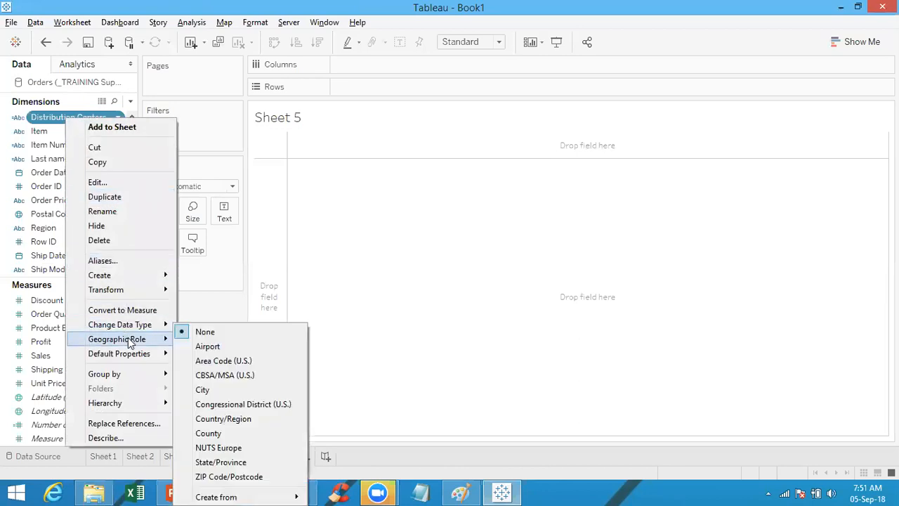
pyautogui.click(229, 462)
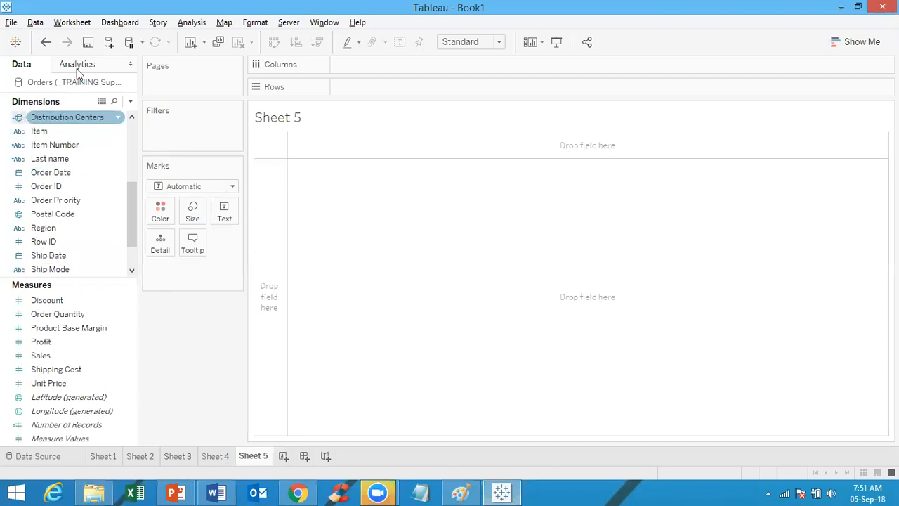
pyautogui.click(45, 42)
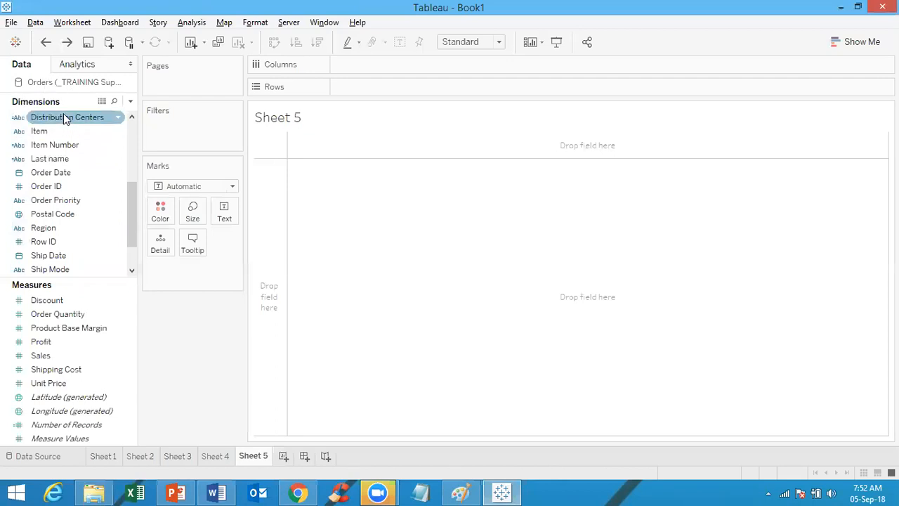
pyautogui.click(68, 43)
# Step: Drop Distribution Centers on the Marks card to draw a world map
pyautogui.click(21, 118)
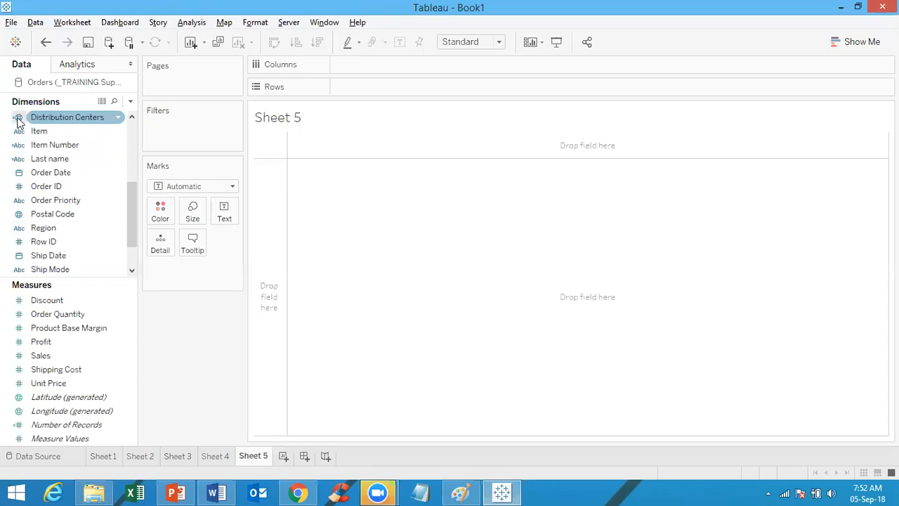
pyautogui.click(24, 161)
pyautogui.moveTo(17, 122)
pyautogui.mouseDown()
pyautogui.moveTo(120, 153)
pyautogui.moveTo(164, 187)
pyautogui.moveTo(151, 243)
pyautogui.mouseUp()
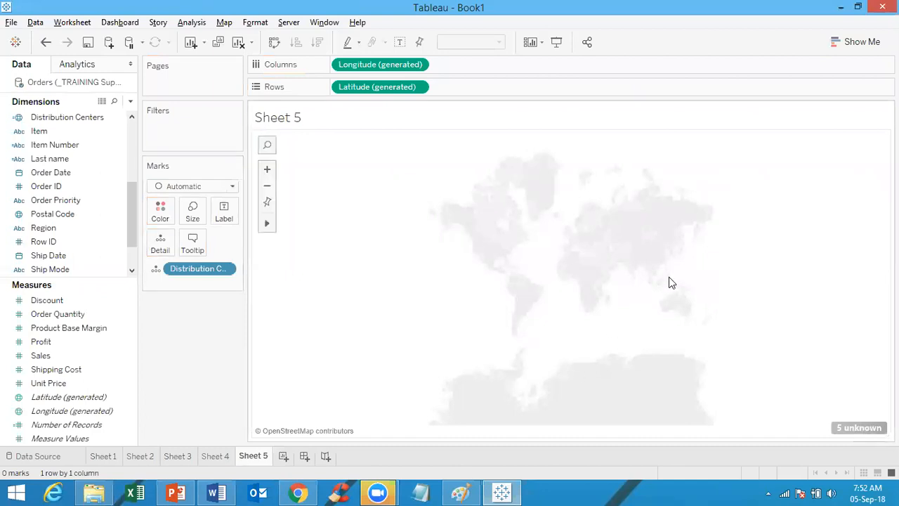
# Step: Check Show Me's suggestions, then bring up the Special Values dialog for the 5 unknown locations
pyautogui.click(841, 41)
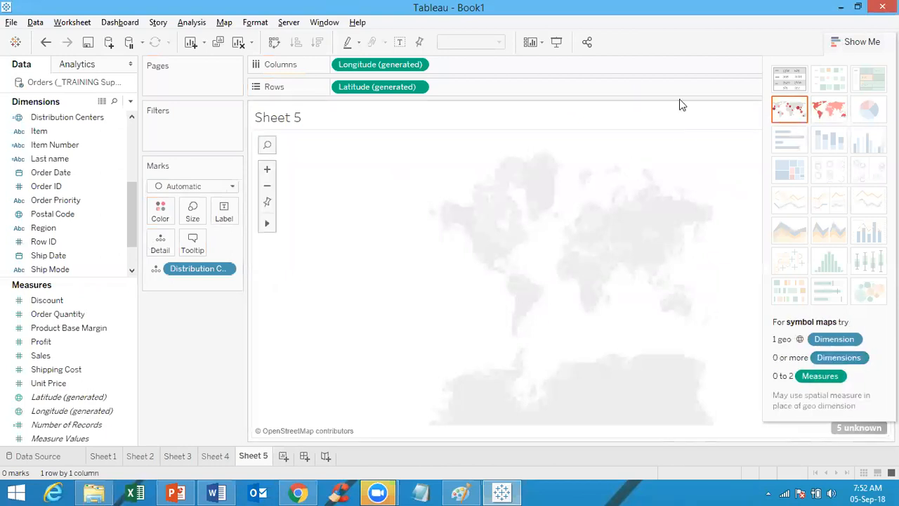
pyautogui.click(860, 44)
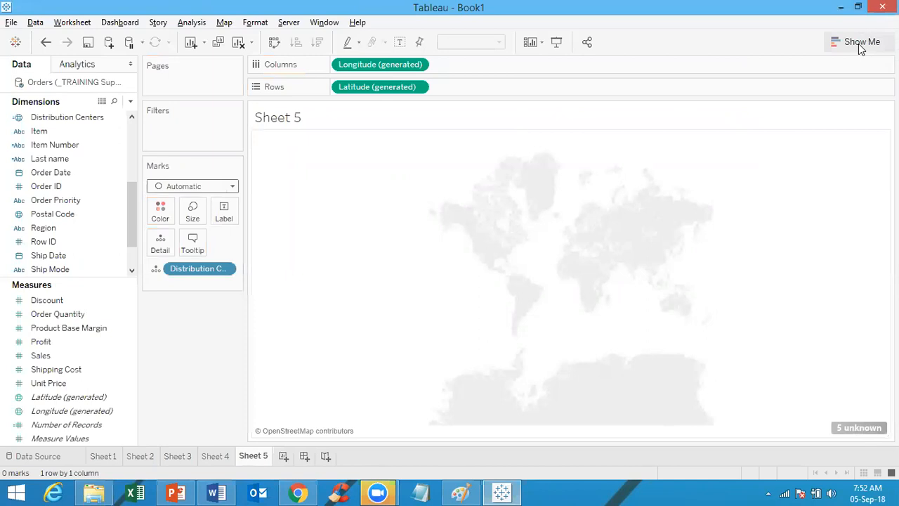
pyautogui.click(861, 429)
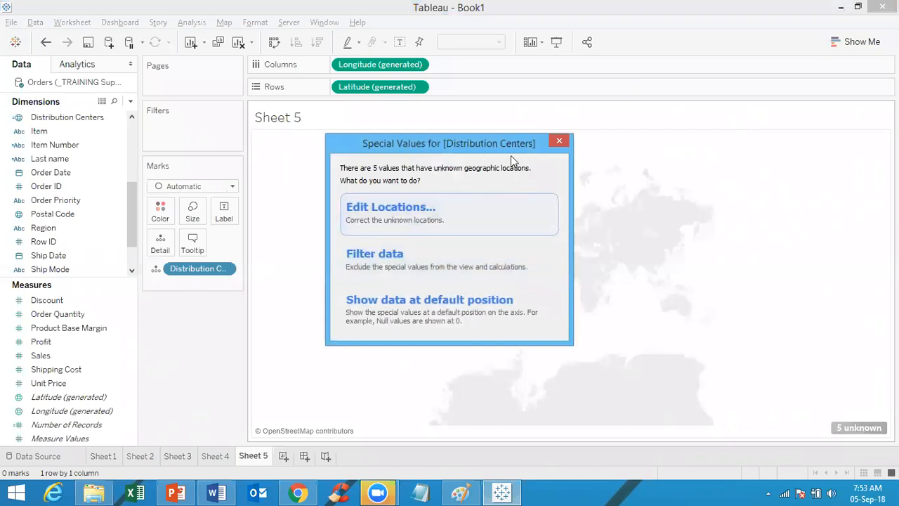
# Step: Shift the Special Values dialog aside and choose Edit Locations
pyautogui.moveTo(510, 145); pyautogui.dragTo(566, 146)
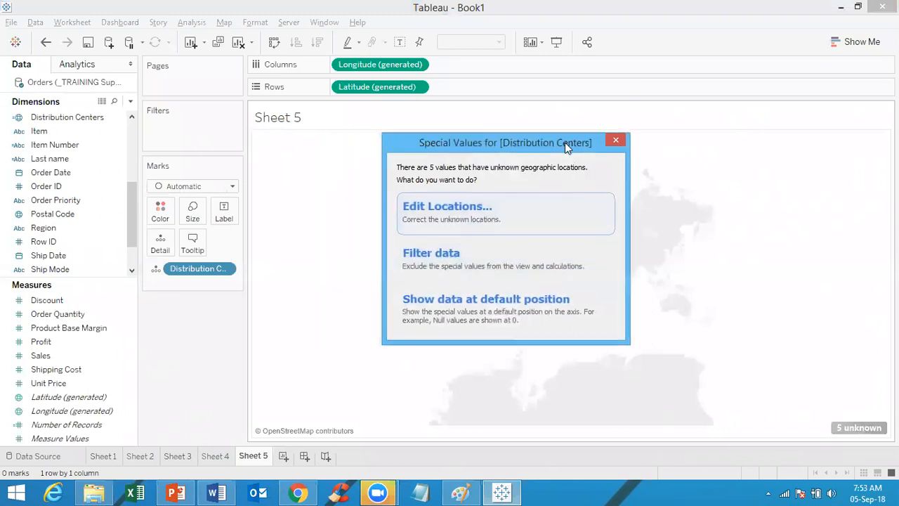
pyautogui.click(448, 205)
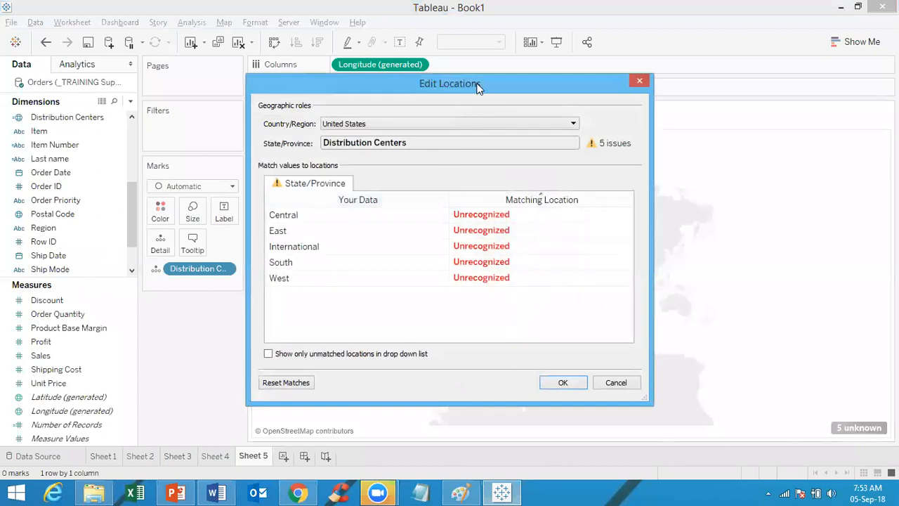
# Step: Match Central to Illinois and East to Pennsylvania
pyautogui.moveTo(477, 86); pyautogui.dragTo(516, 94)
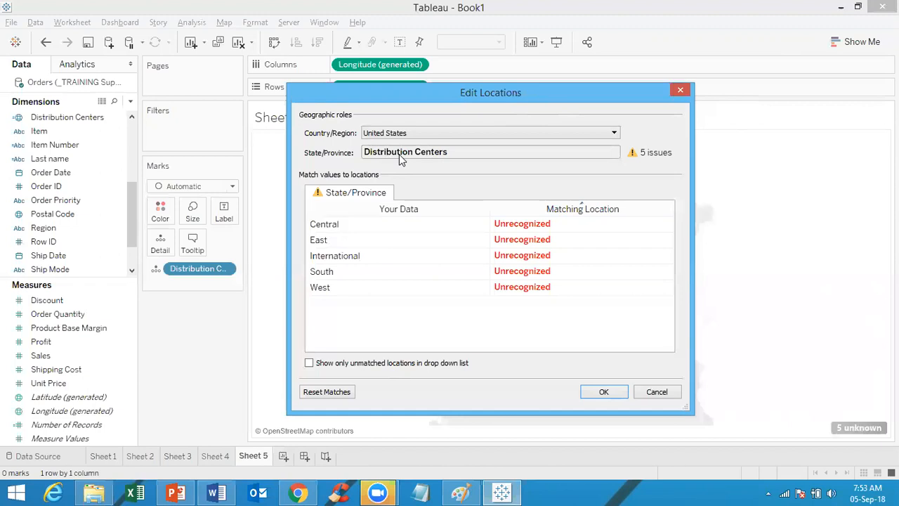
pyautogui.click(351, 227)
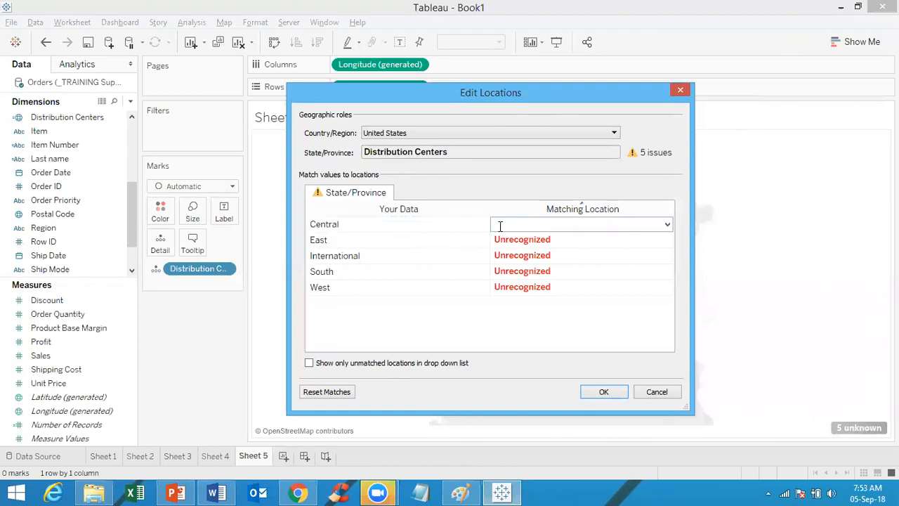
pyautogui.click(667, 224)
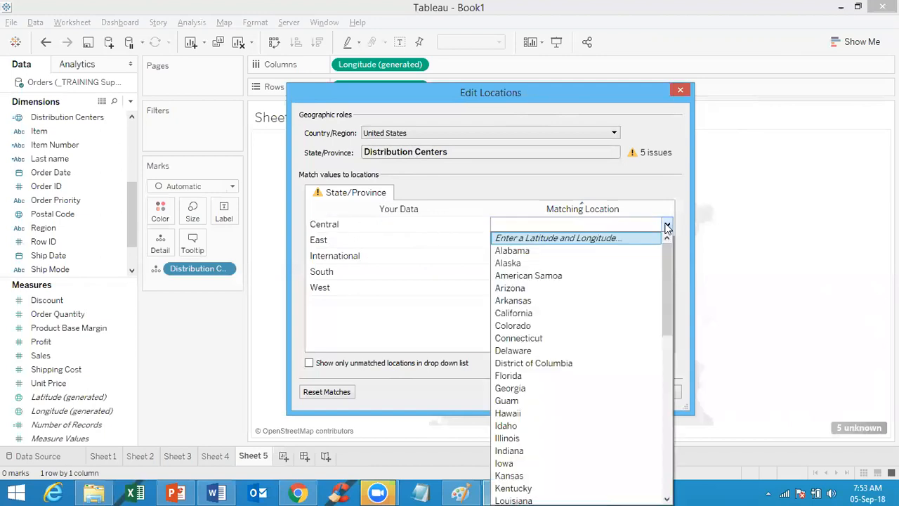
pyautogui.click(664, 270)
pyautogui.moveTo(664, 270); pyautogui.dragTo(661, 304)
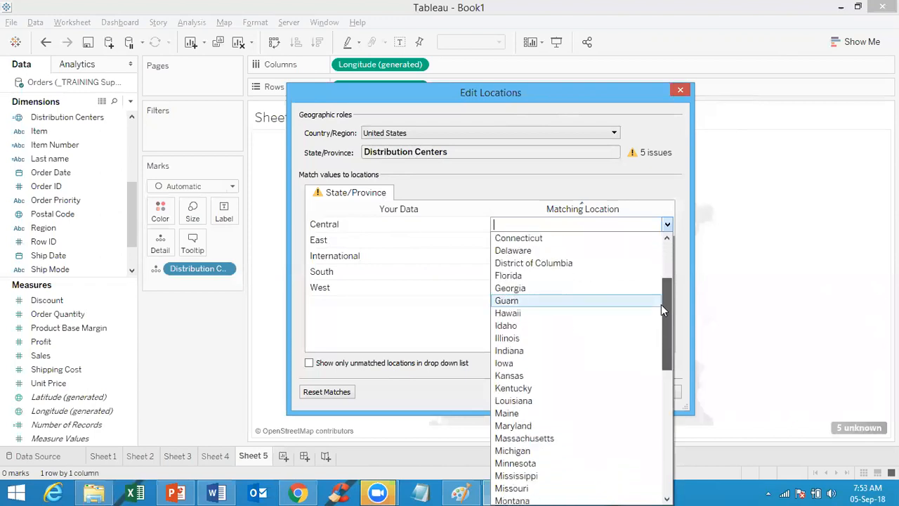
pyautogui.click(566, 336)
pyautogui.click(525, 239)
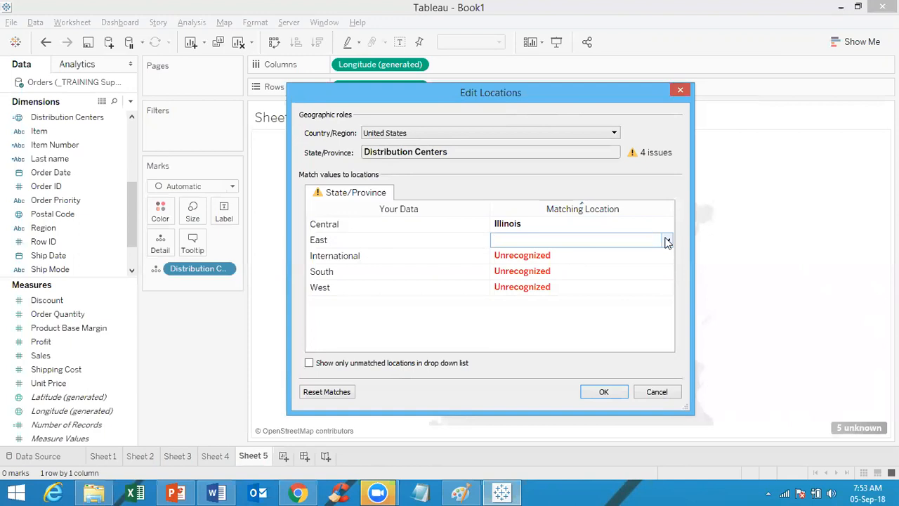
pyautogui.click(667, 242)
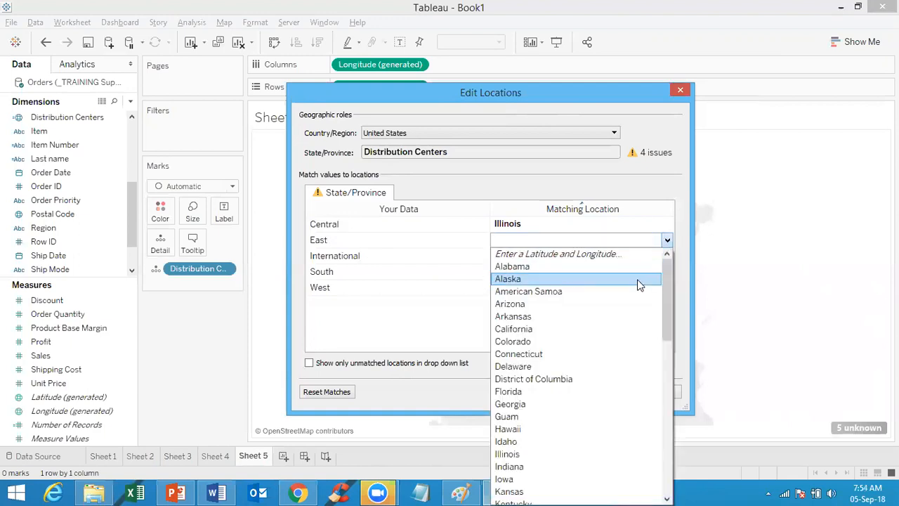
pyautogui.moveTo(664, 319); pyautogui.dragTo(672, 461)
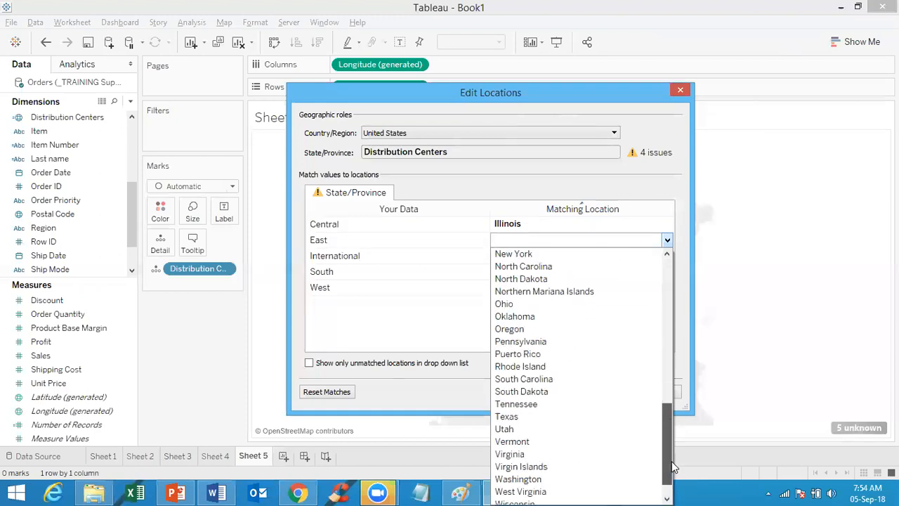
pyautogui.click(572, 341)
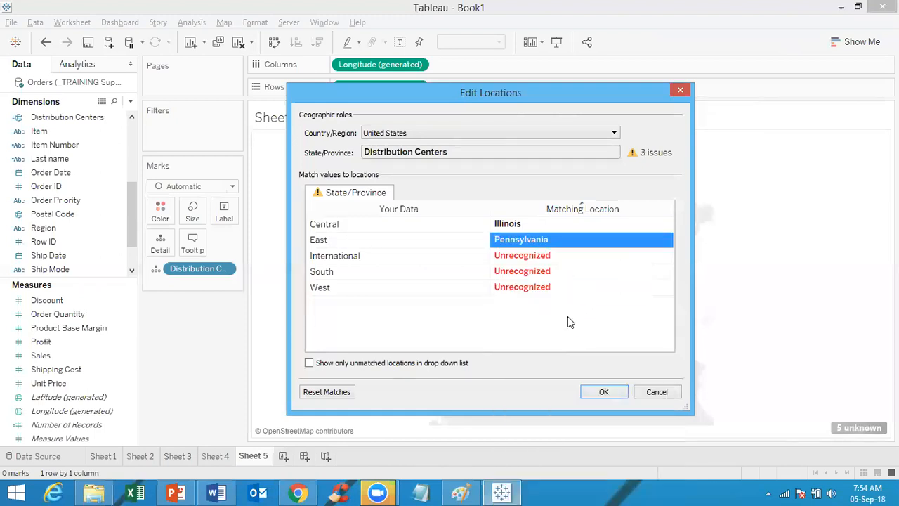
# Step: Match International to New York, South to Georgia and West to California
pyautogui.click(580, 256)
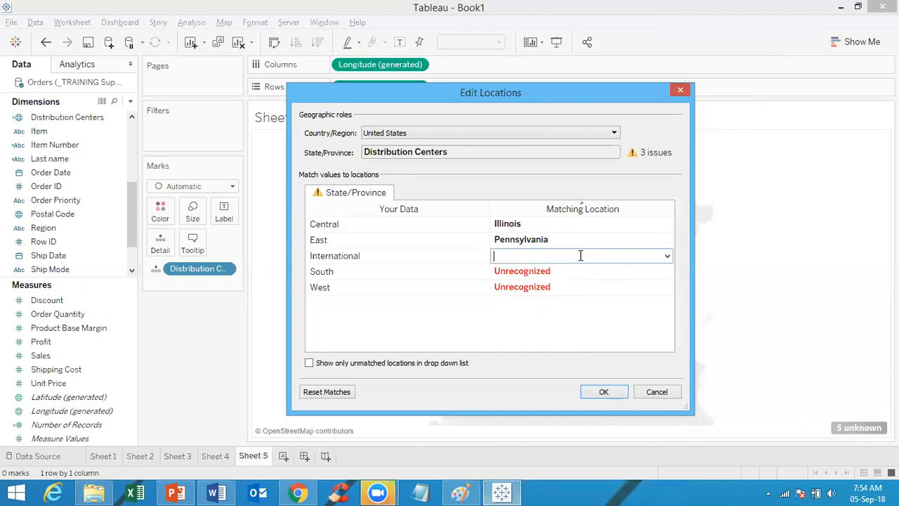
pyautogui.click(667, 256)
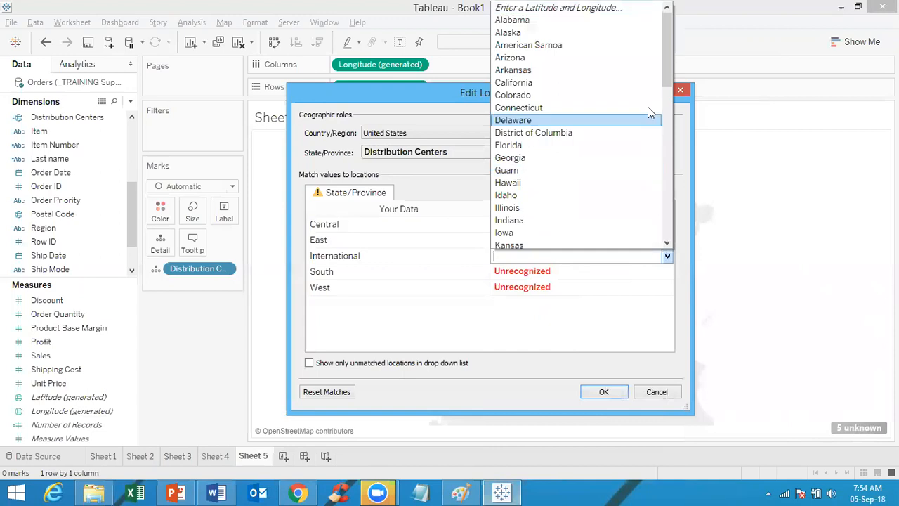
pyautogui.moveTo(667, 74); pyautogui.dragTo(667, 156)
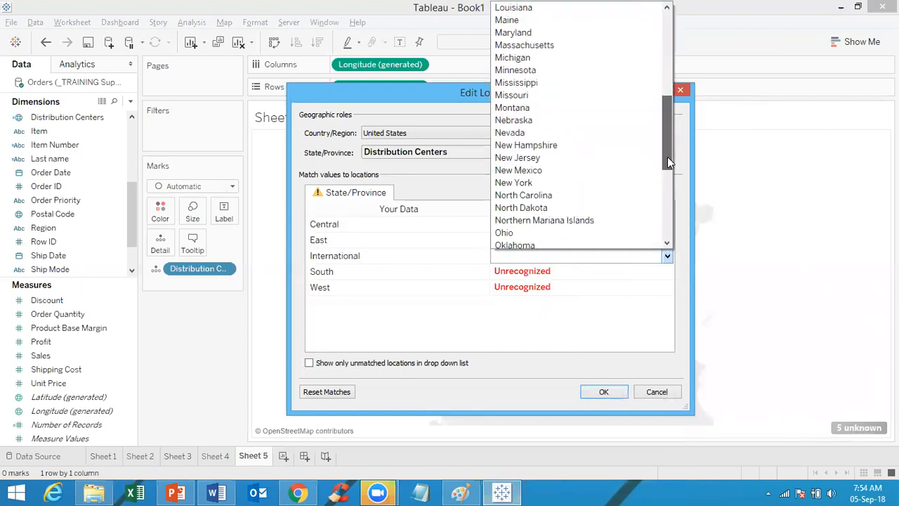
pyautogui.click(588, 183)
pyautogui.click(576, 272)
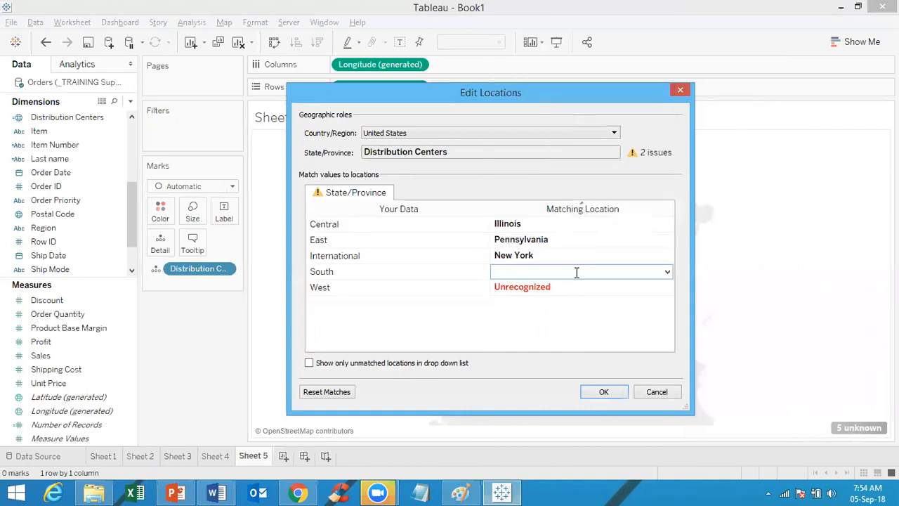
pyautogui.click(666, 273)
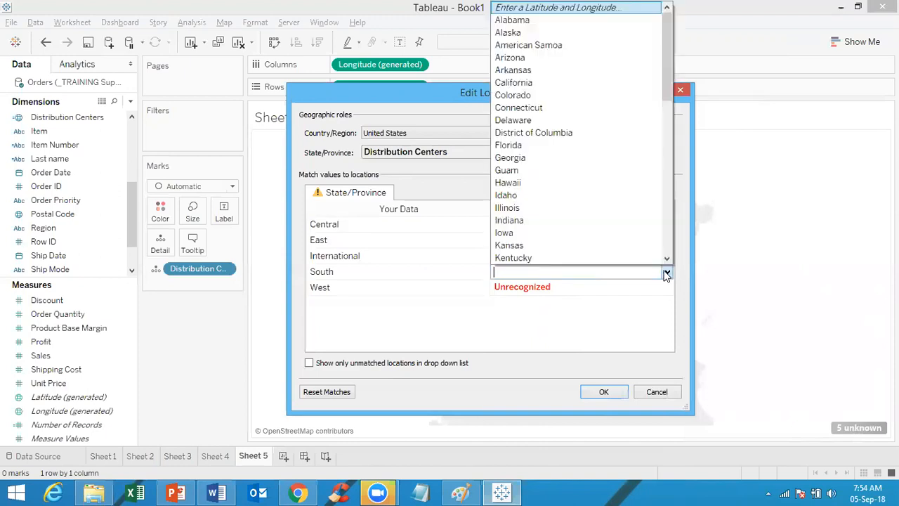
pyautogui.moveTo(666, 85); pyautogui.dragTo(650, 116)
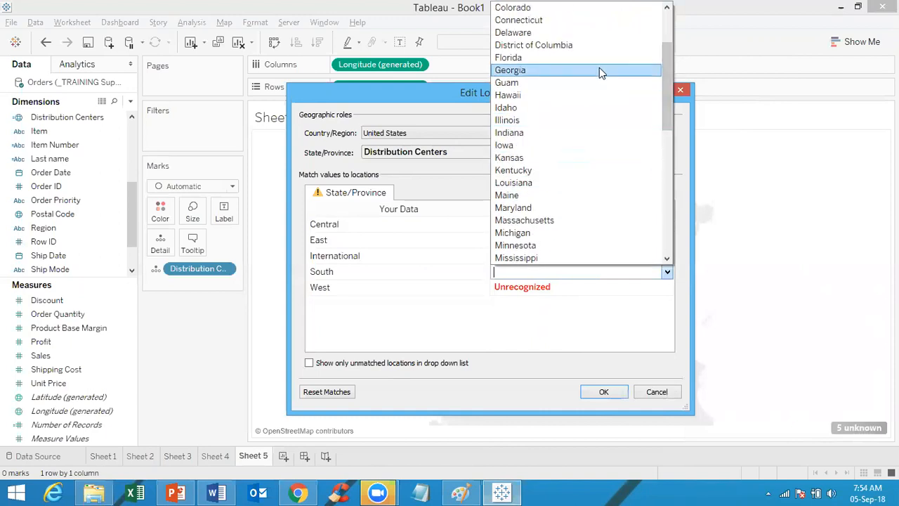
pyautogui.click(599, 70)
pyautogui.click(614, 286)
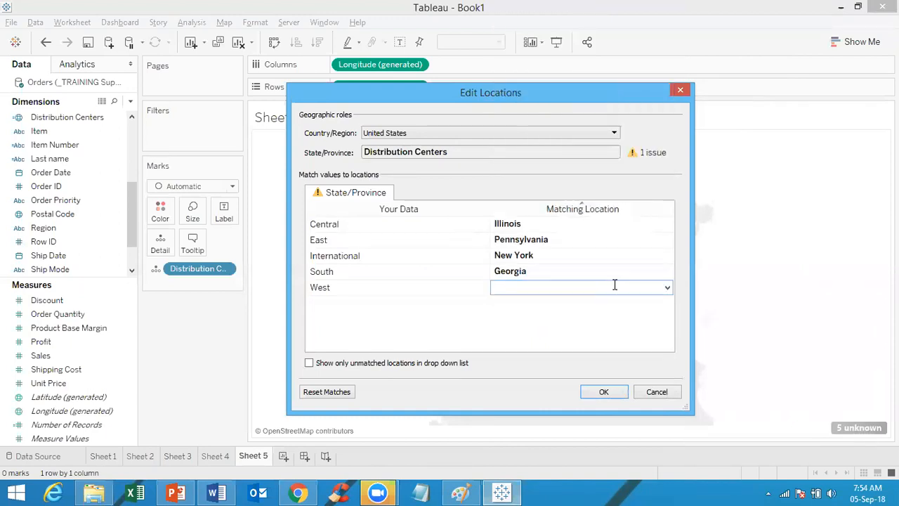
pyautogui.click(666, 289)
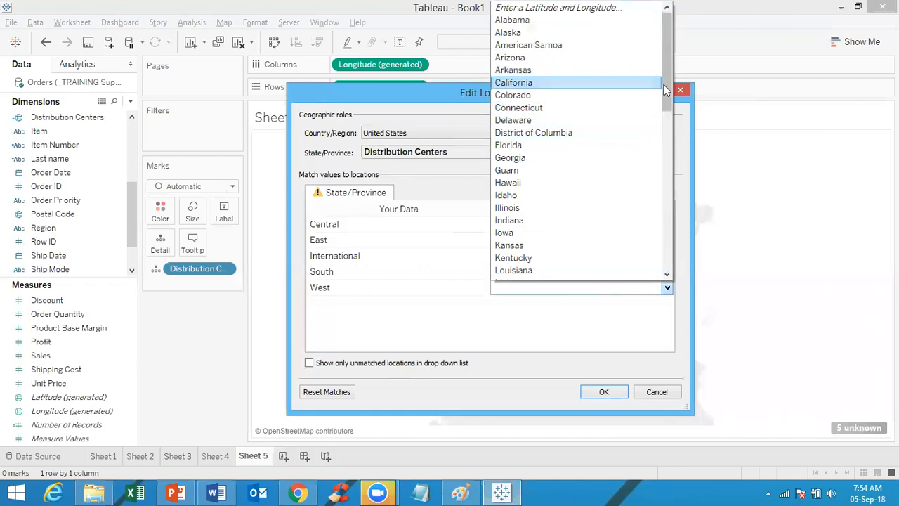
pyautogui.click(553, 83)
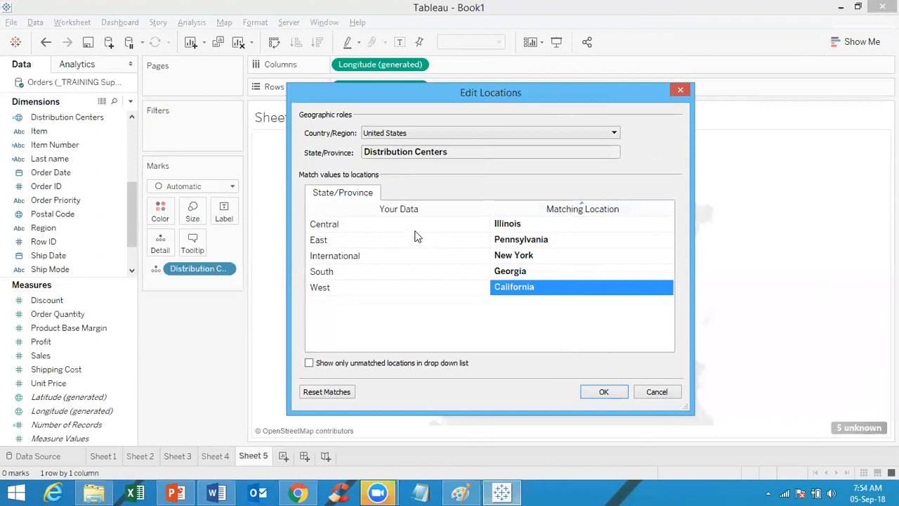
# Step: Confirm the location matches so five distribution center points appear in their states
pyautogui.click(608, 393)
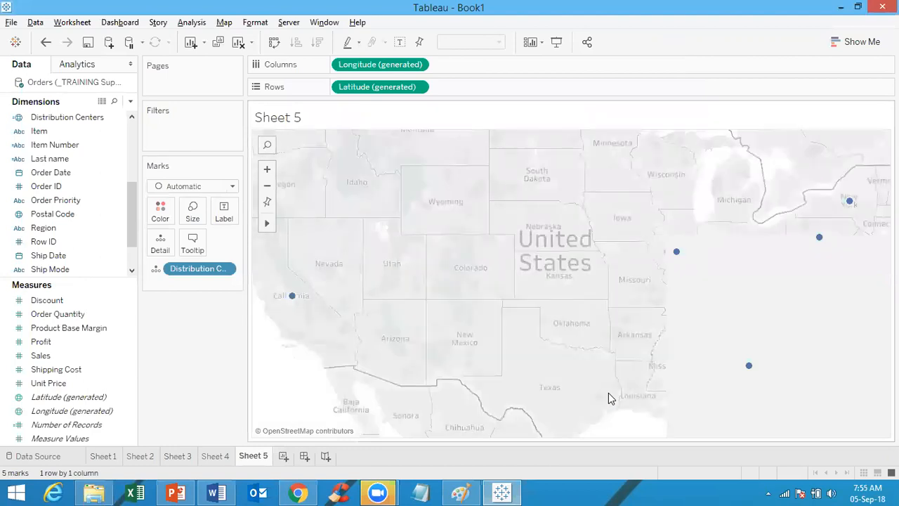
pyautogui.click(69, 214)
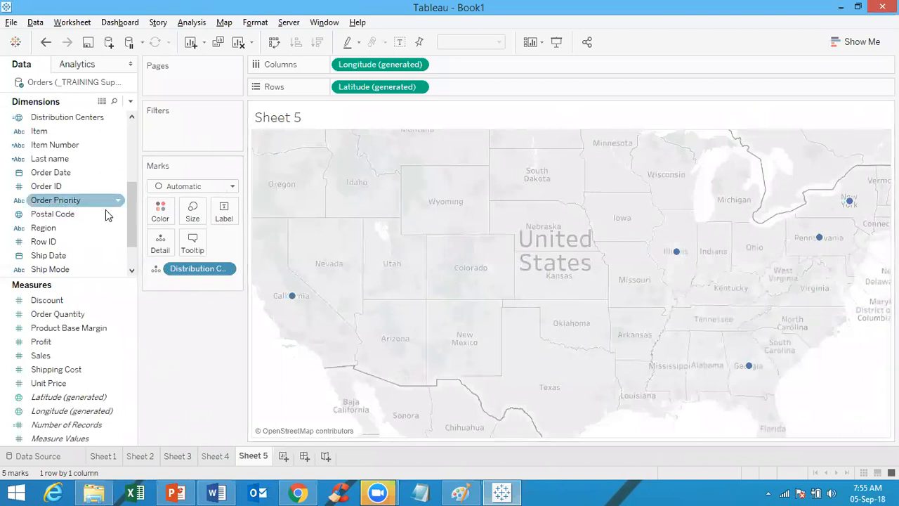
# Step: Put Distribution Centers on Label so the points read West, Central, East, International and South
pyautogui.moveTo(100, 120); pyautogui.dragTo(226, 214)
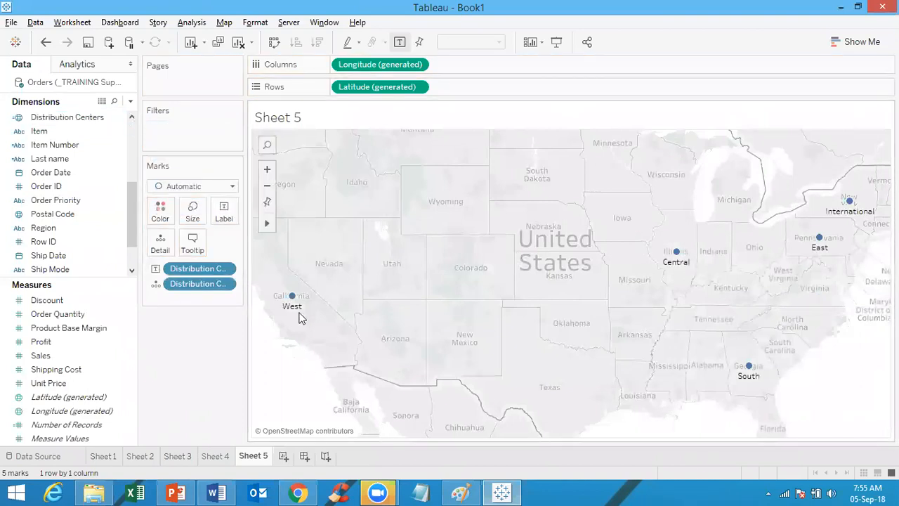
pyautogui.moveTo(671, 266)
pyautogui.moveTo(871, 222)
pyautogui.moveTo(752, 381)
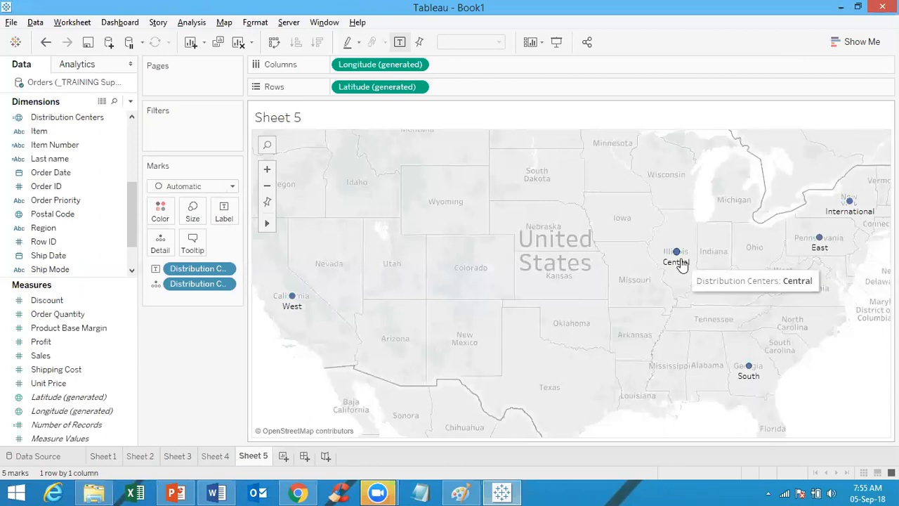
pyautogui.moveTo(293, 312)
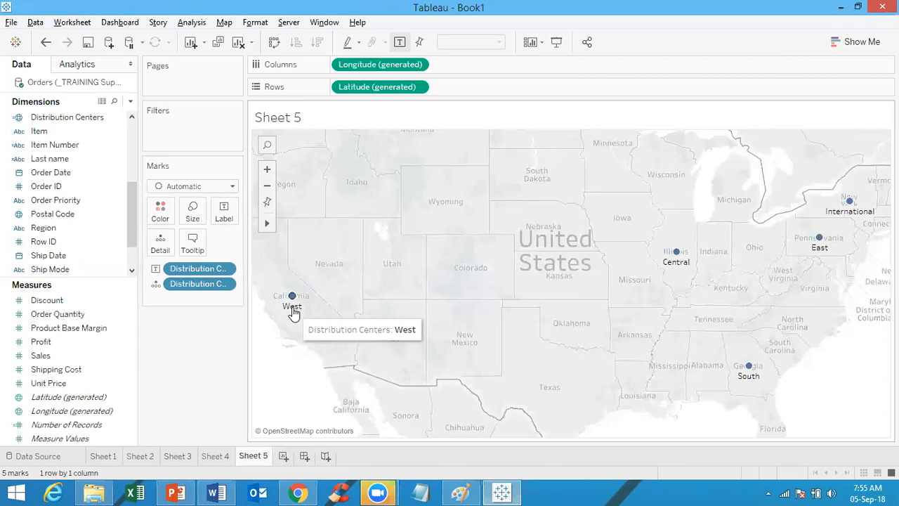
pyautogui.moveTo(847, 203)
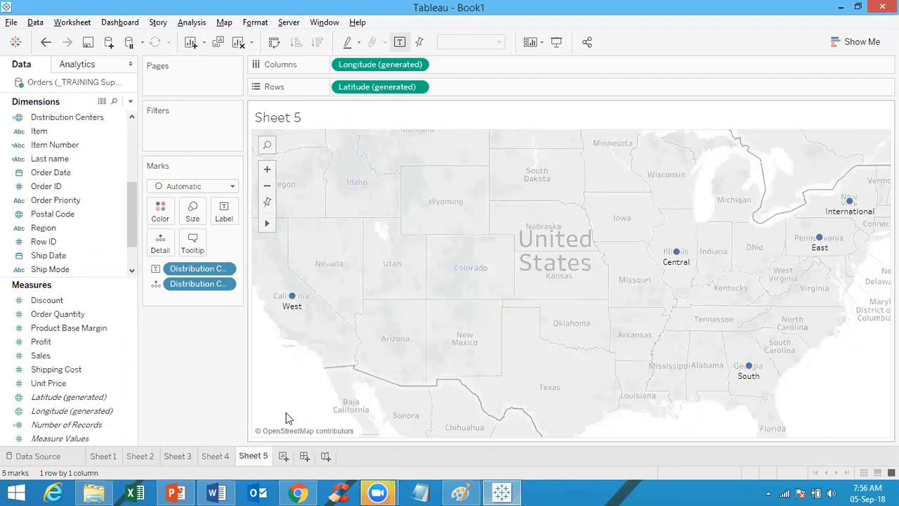
# Step: Check that 5 Truck.png sits in Documents\My Tableau Repository\Shapes\My Images, then return to Tableau
pyautogui.click(101, 490)
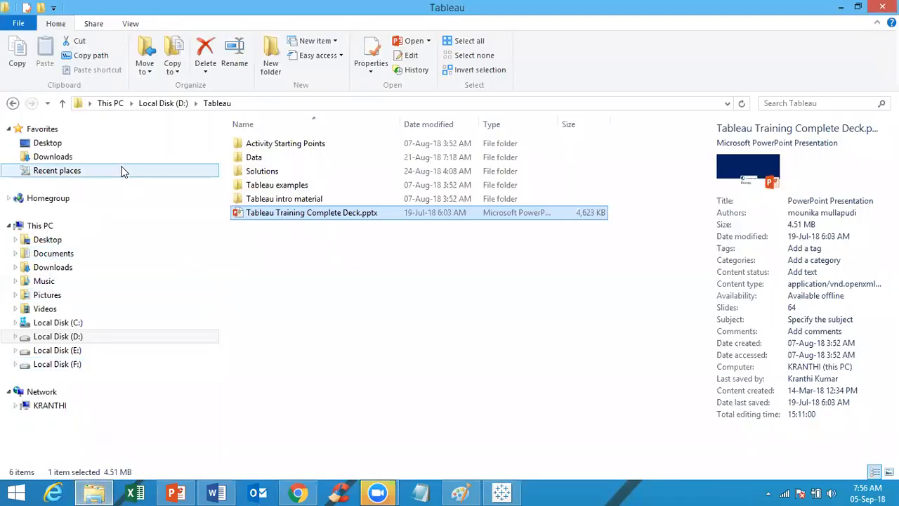
pyautogui.click(59, 257)
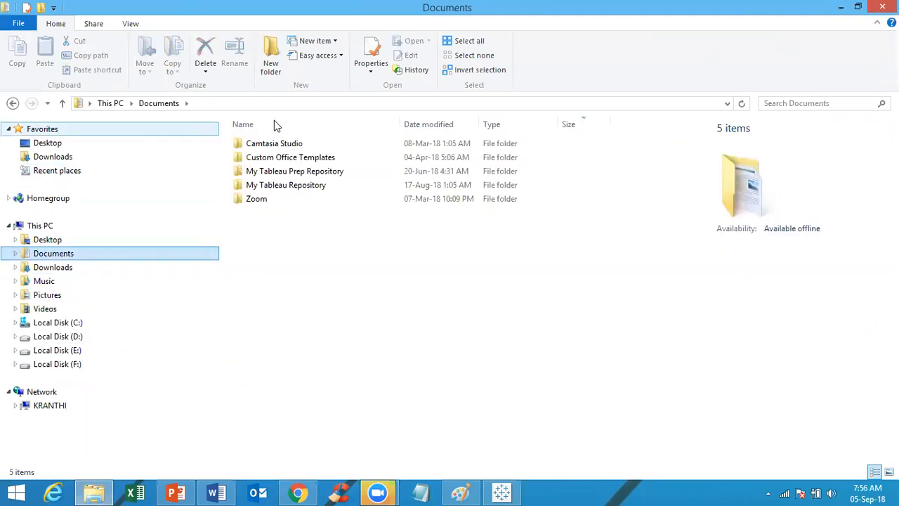
pyautogui.doubleClick(267, 194)
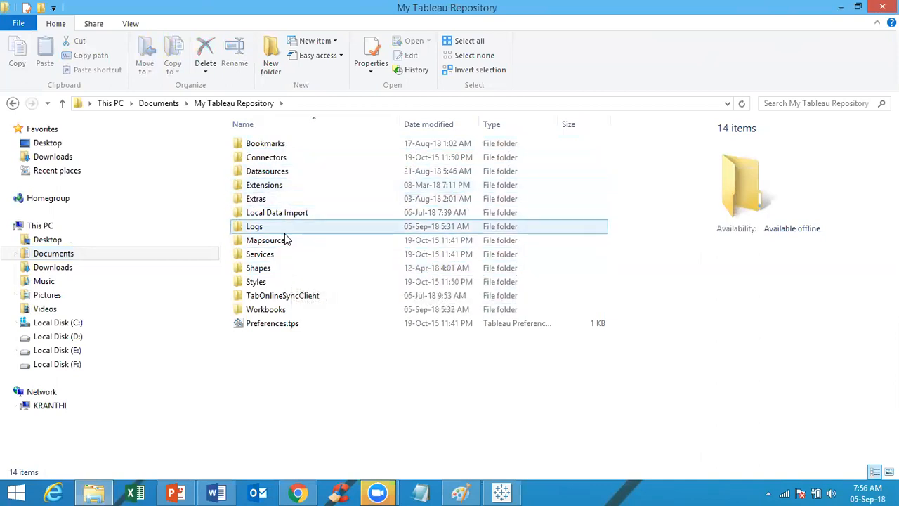
pyautogui.doubleClick(285, 270)
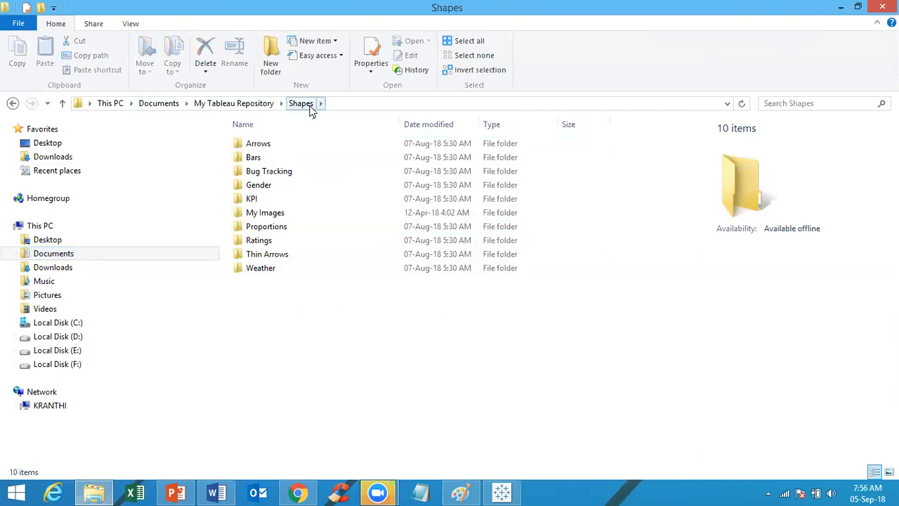
pyautogui.doubleClick(285, 212)
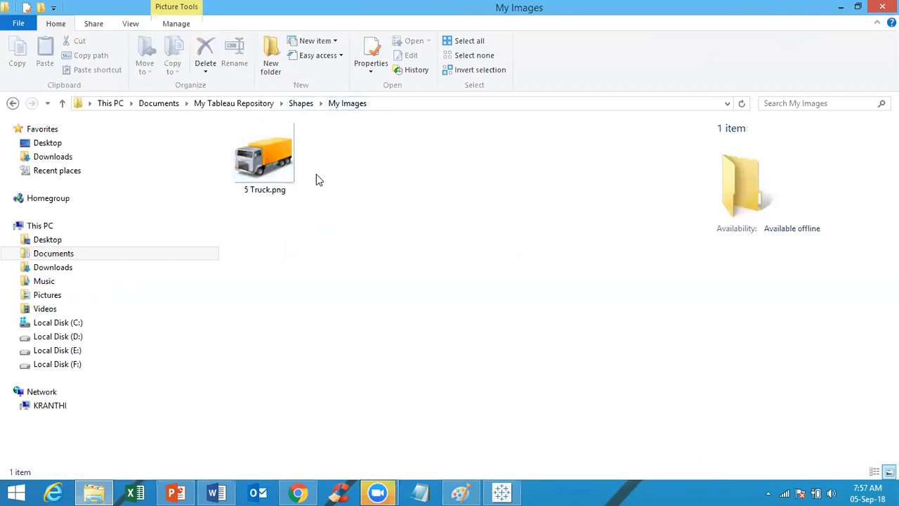
pyautogui.click(407, 106)
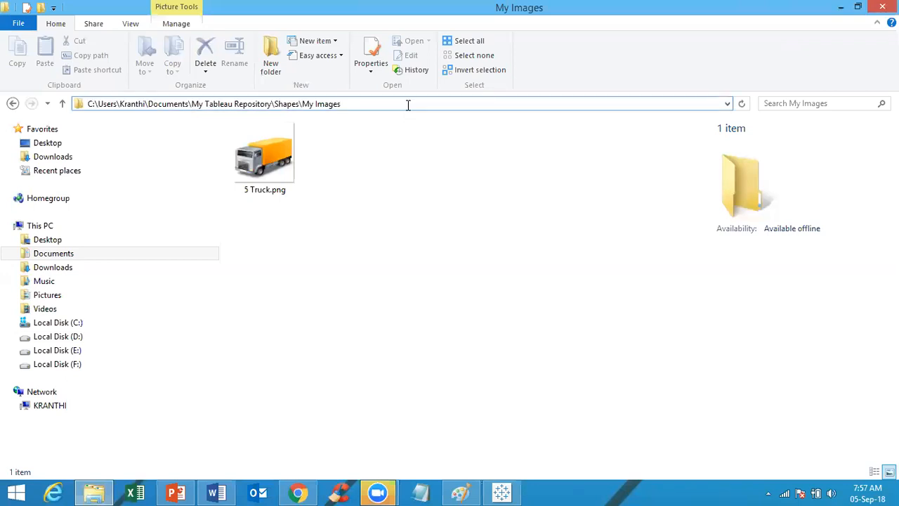
pyautogui.hotkey('ctrl', 'a')
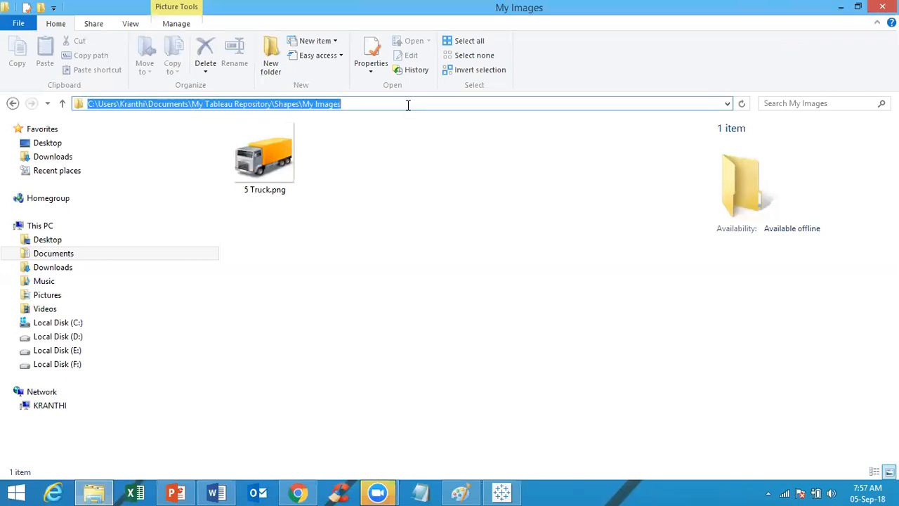
pyautogui.click(467, 223)
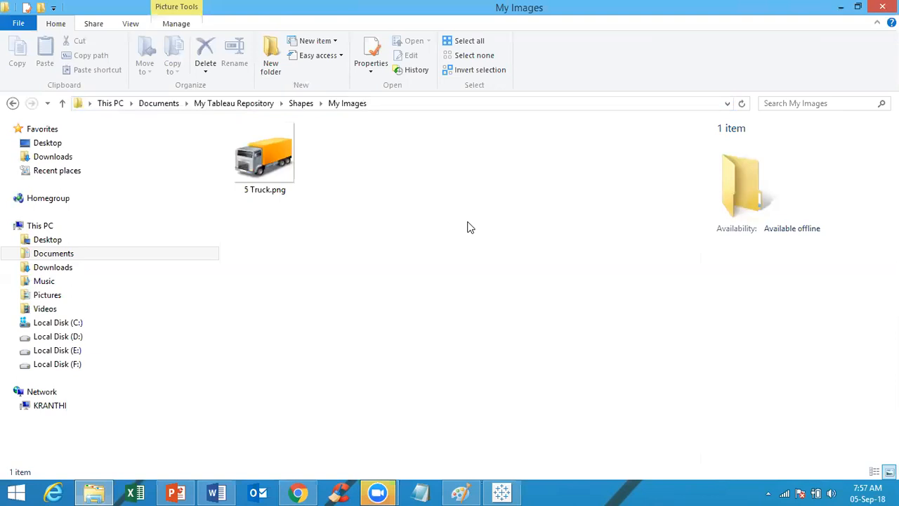
pyautogui.click(501, 492)
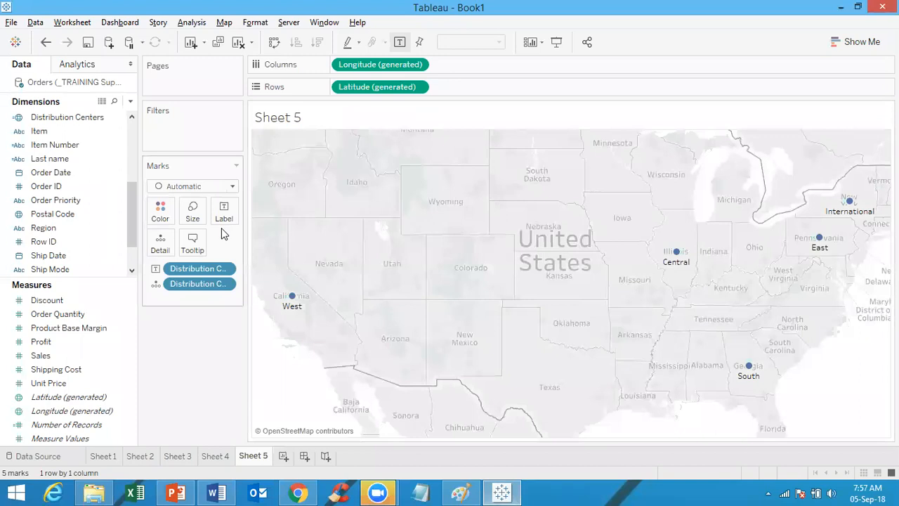
# Step: Switch the marks to Shape and assign the My Images truck image to every distribution center
pyautogui.click(202, 188)
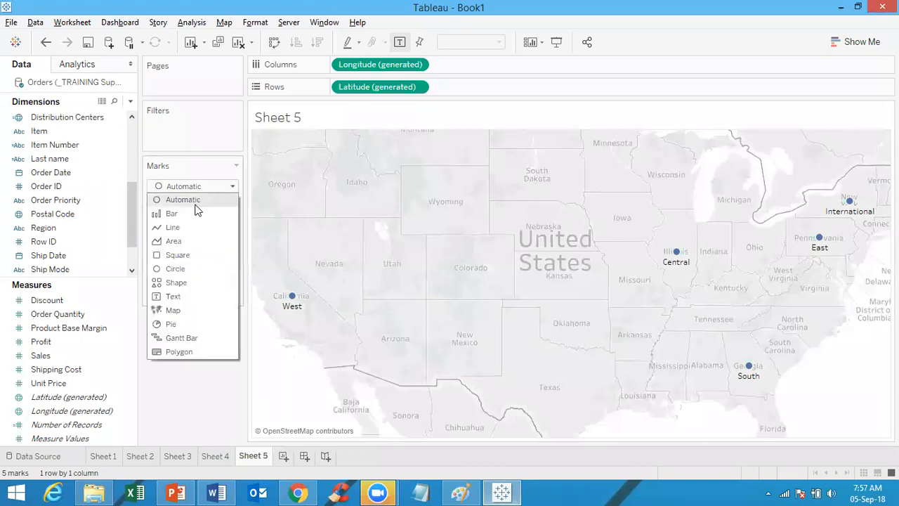
pyautogui.click(185, 283)
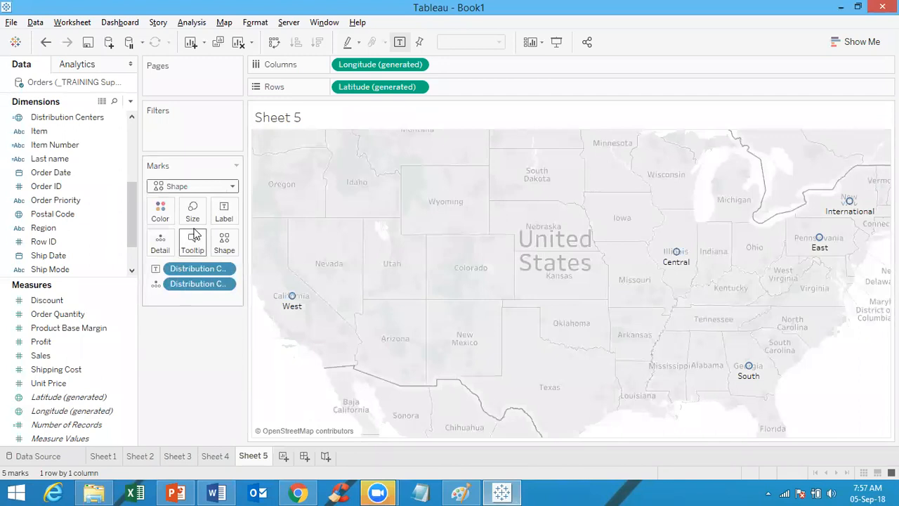
pyautogui.click(225, 243)
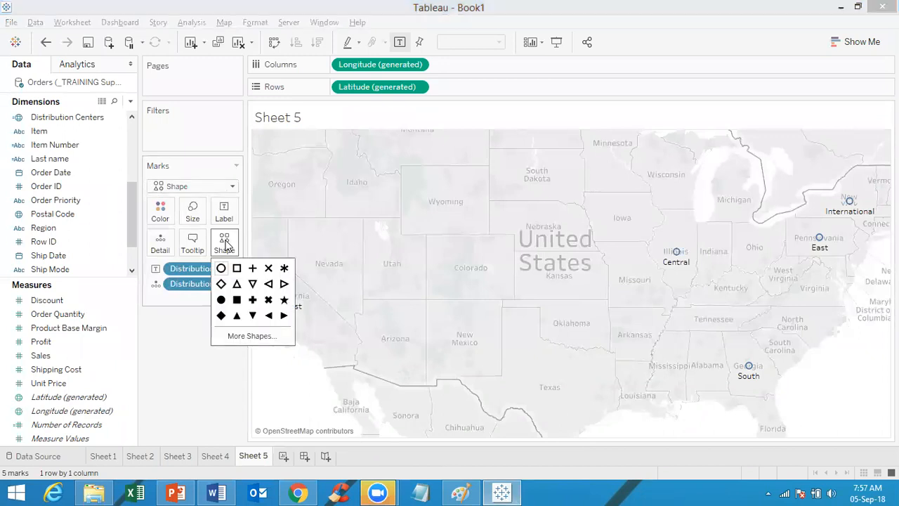
pyautogui.click(241, 337)
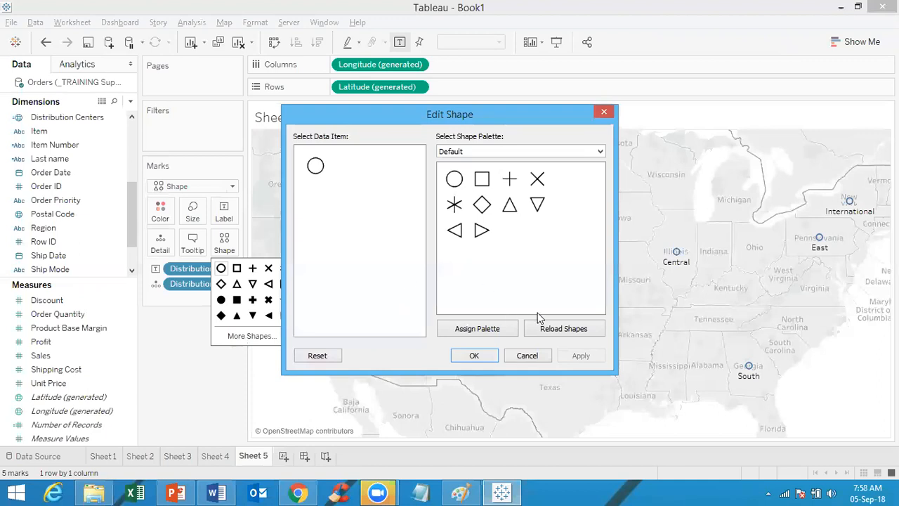
pyautogui.click(578, 327)
pyautogui.click(491, 151)
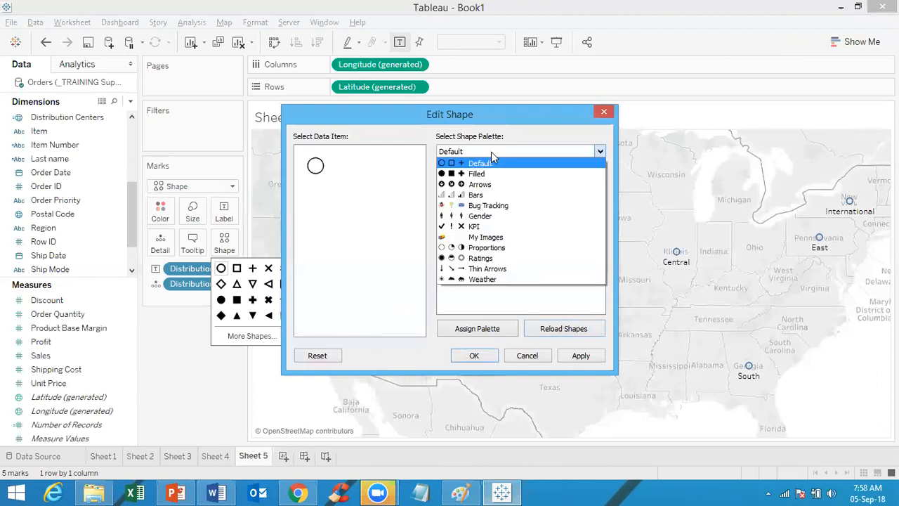
pyautogui.click(494, 239)
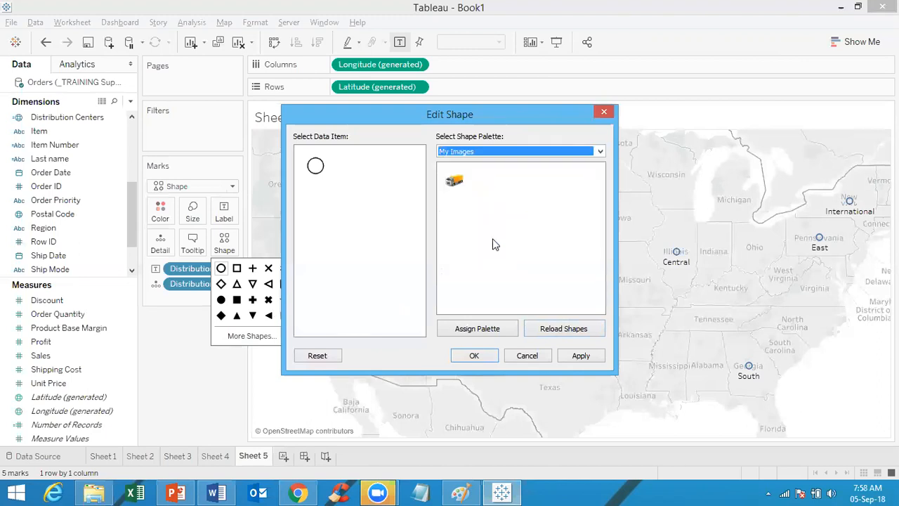
pyautogui.click(455, 180)
pyautogui.click(456, 179)
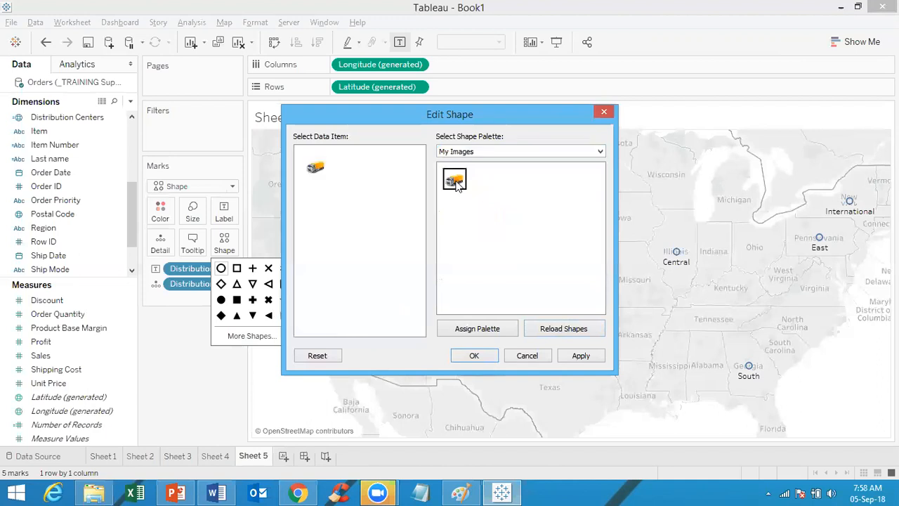
pyautogui.click(580, 357)
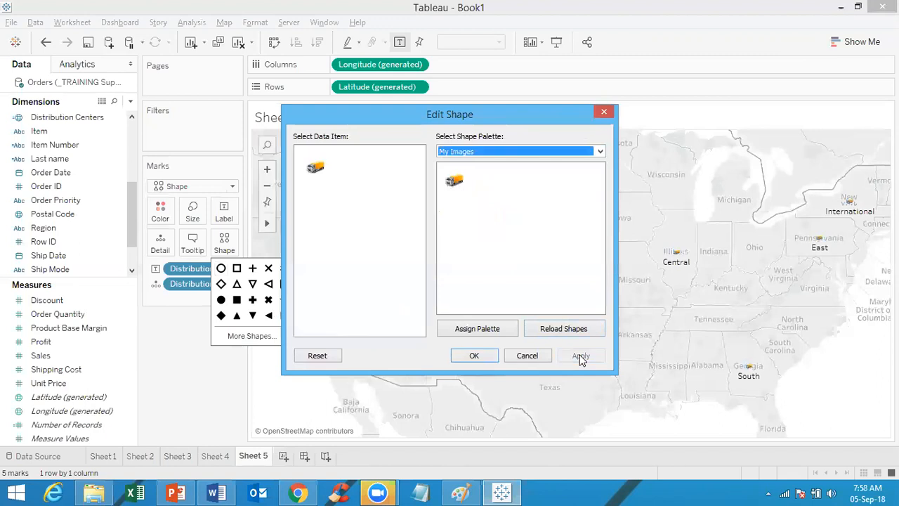
pyautogui.click(474, 356)
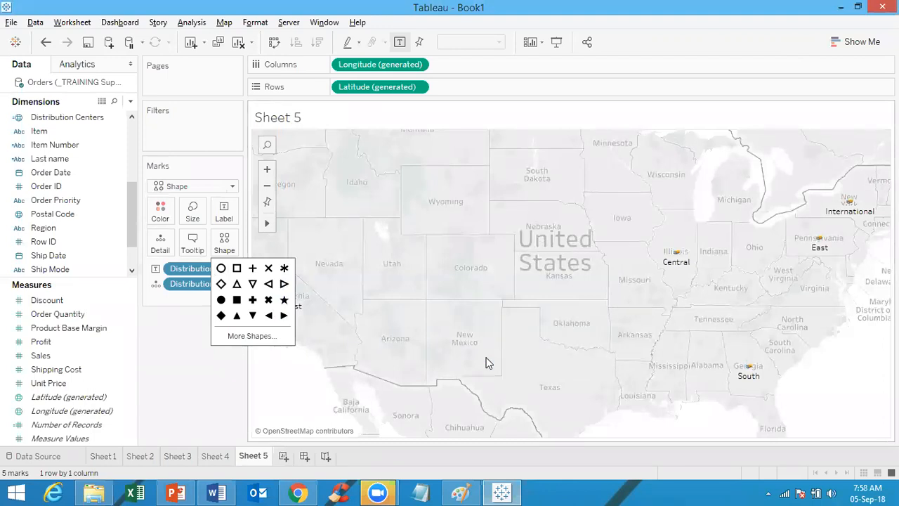
# Step: Size the truck marks by SUM(Number of Records), ranging from 1,954 to 7,372
pyautogui.click(218, 393)
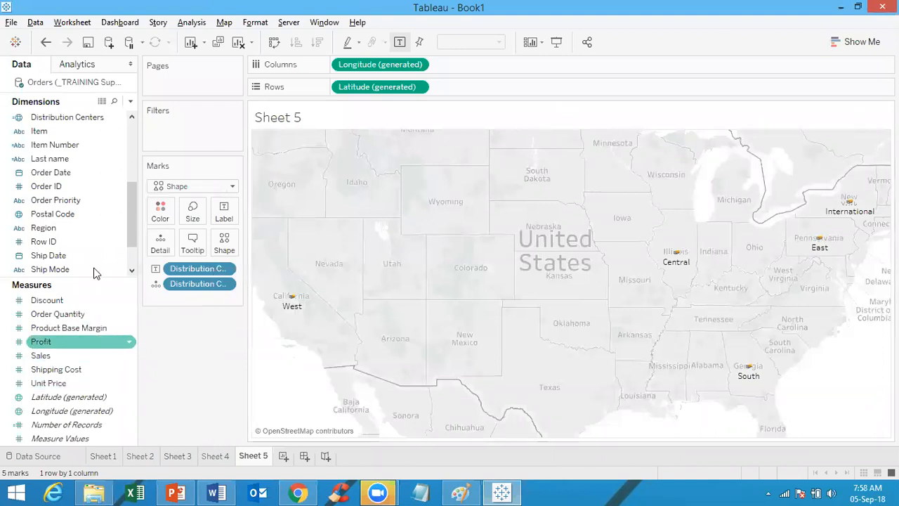
pyautogui.click(85, 421)
pyautogui.moveTo(87, 426); pyautogui.dragTo(193, 215)
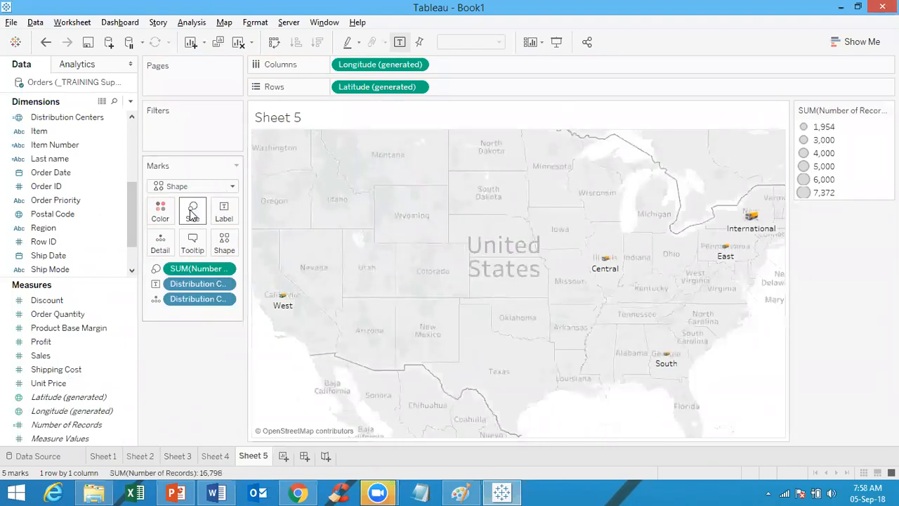
# Step: Enlarge all truck marks on the map using the Size slider
pyautogui.click(192, 214)
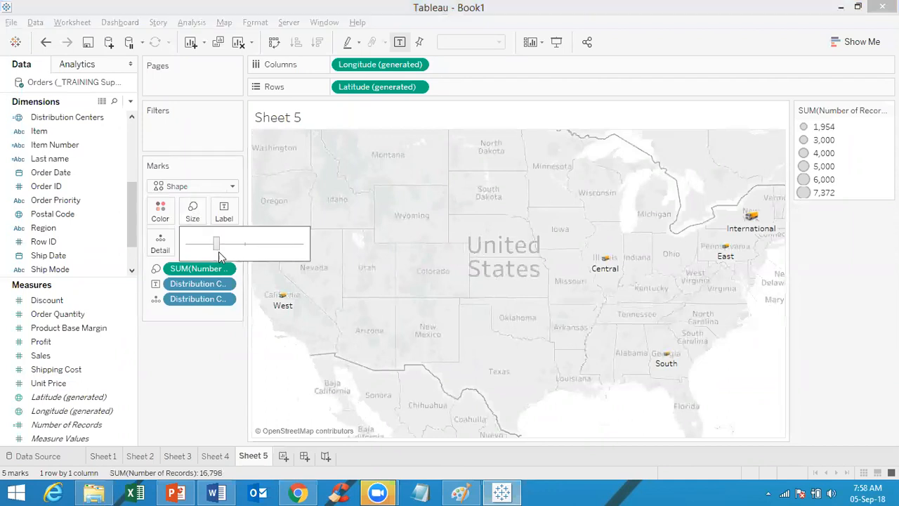
pyautogui.moveTo(216, 243); pyautogui.dragTo(262, 252)
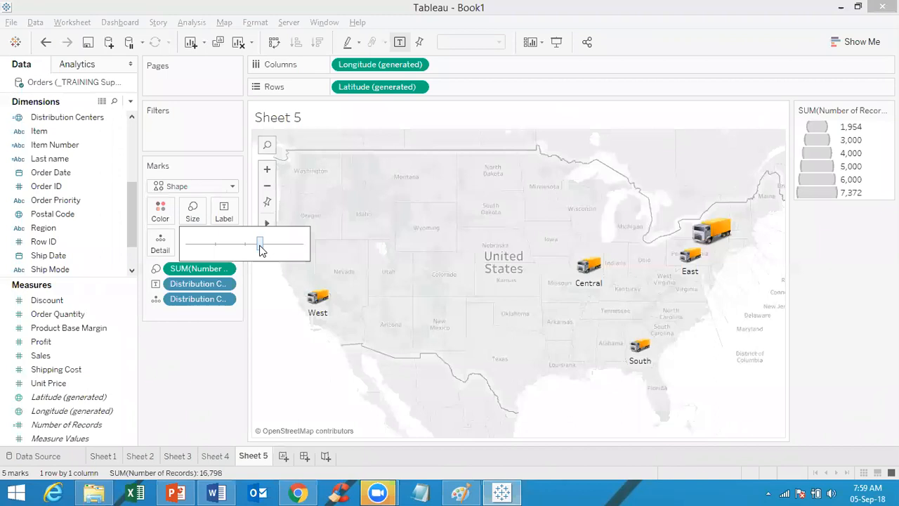
pyautogui.click(253, 329)
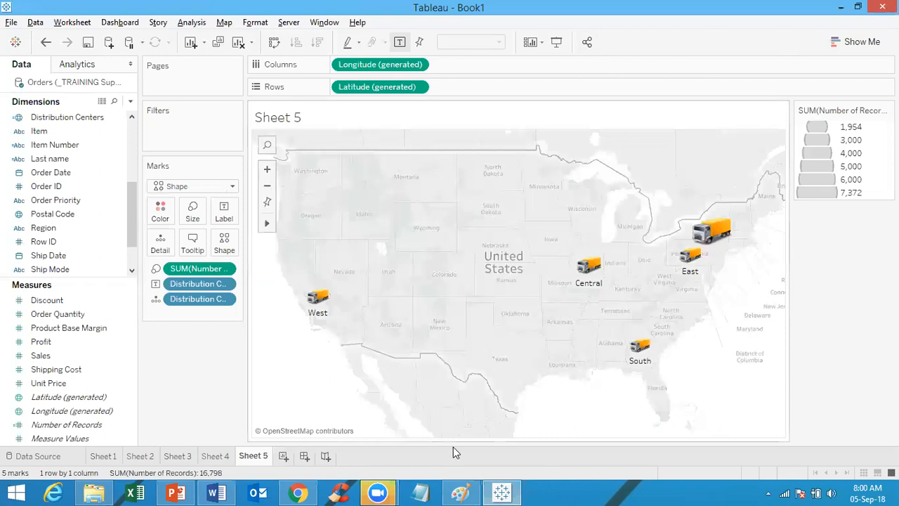
# Step: Switch to the Tableau Training Complete Deck at slide 40, Modifying Locations and Dual Axis Maps
pyautogui.click(176, 493)
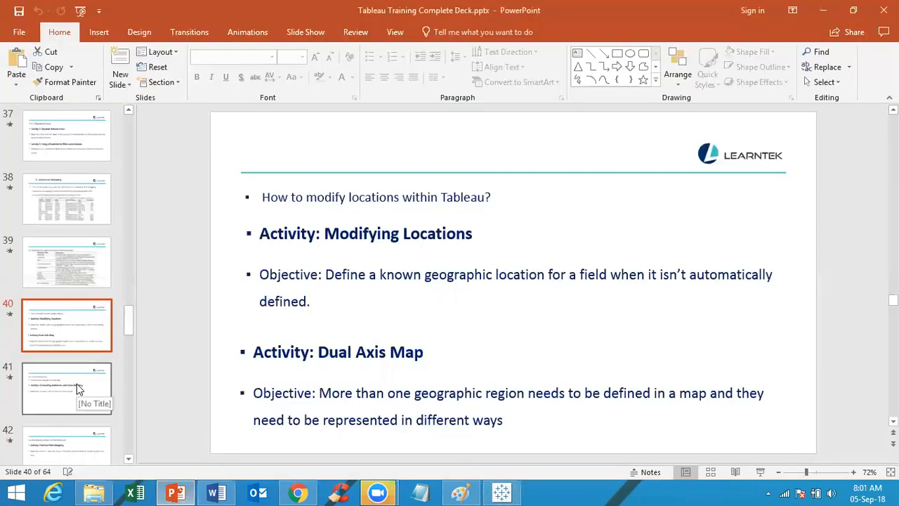